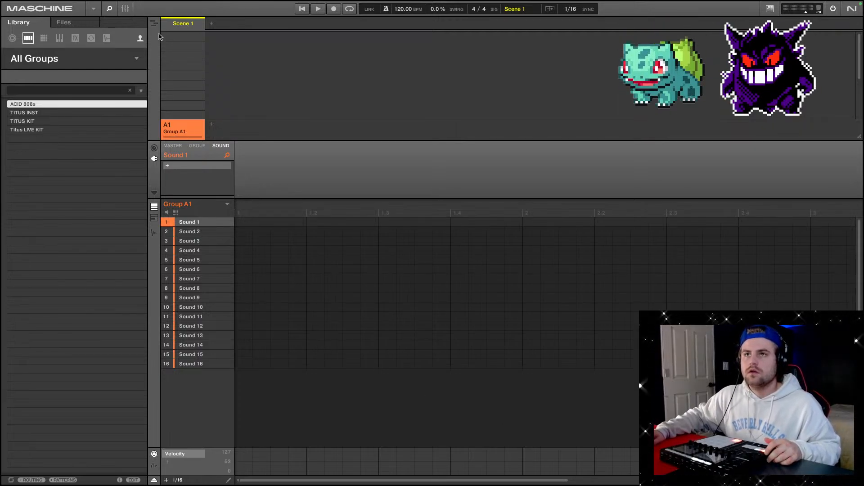
# Switch the library to factory content and load the Arturia Analog Lab V Audio Unit on Sound 1 of Group A1.
pyautogui.click(140, 37)
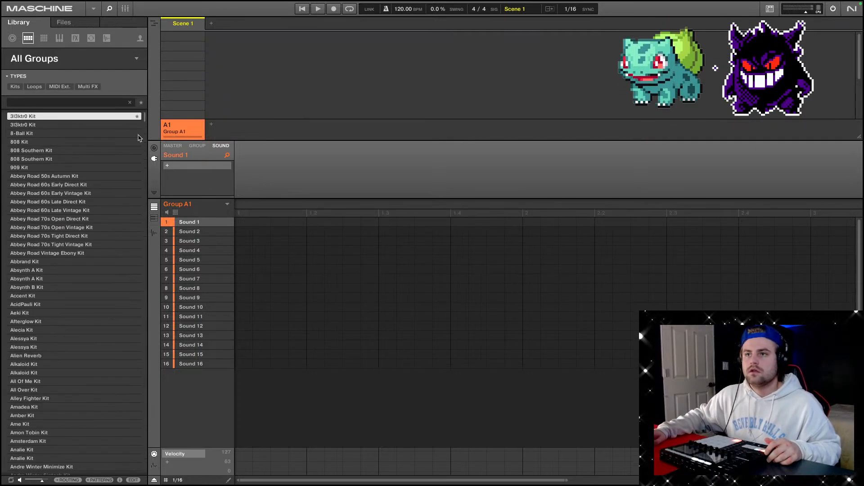
pyautogui.click(167, 167)
pyautogui.moveTo(206, 189)
pyautogui.moveTo(250, 208)
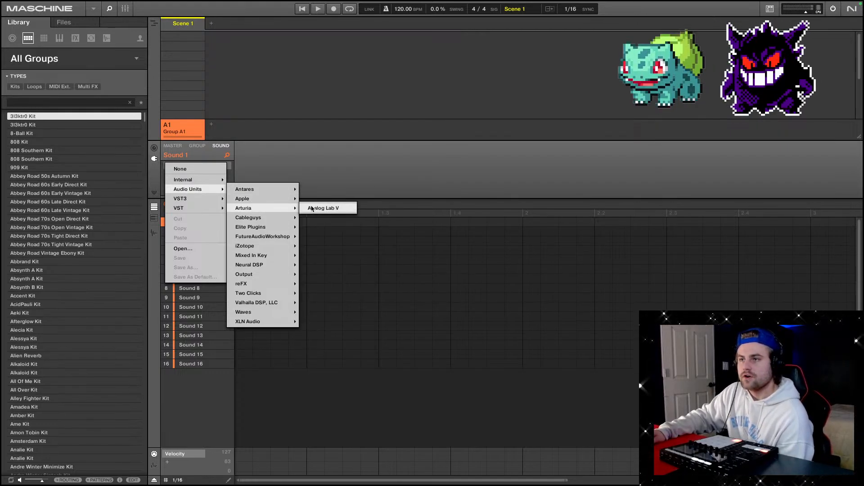
pyautogui.click(342, 208)
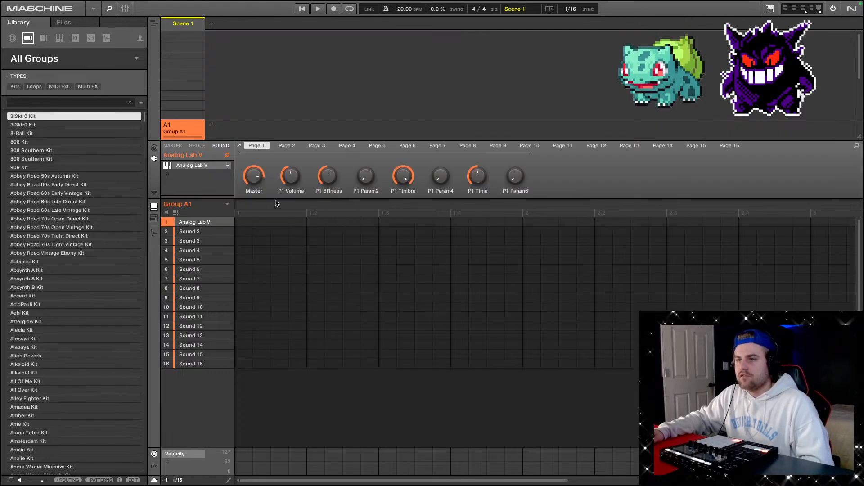
# Open the Analog Lab V interface, place it clear of the channel area and show its Keys presets.
pyautogui.click(196, 166)
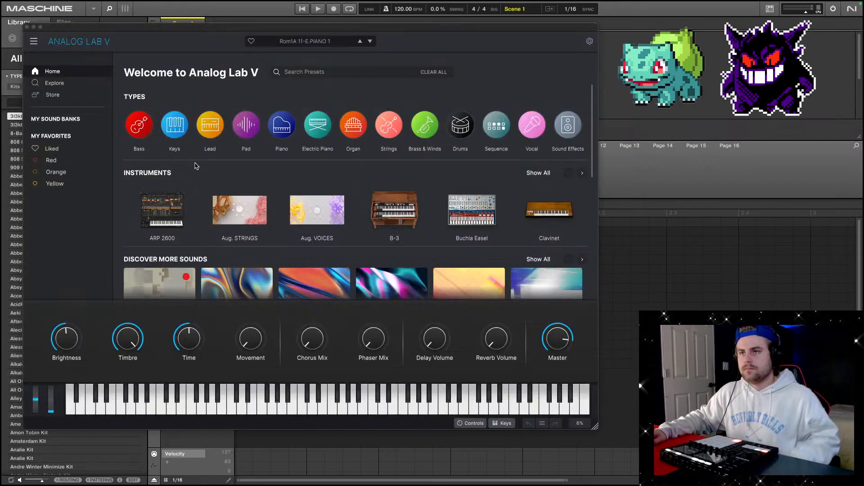
pyautogui.moveTo(297, 27); pyautogui.dragTo(402, 22)
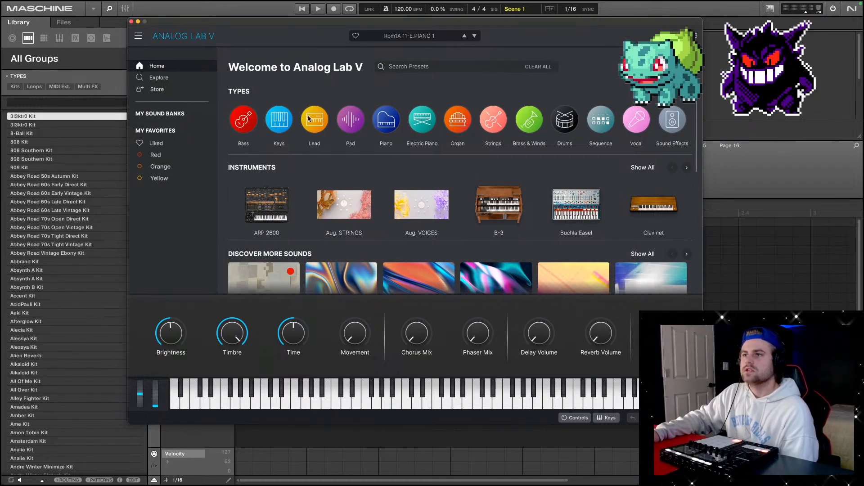
pyautogui.click(280, 121)
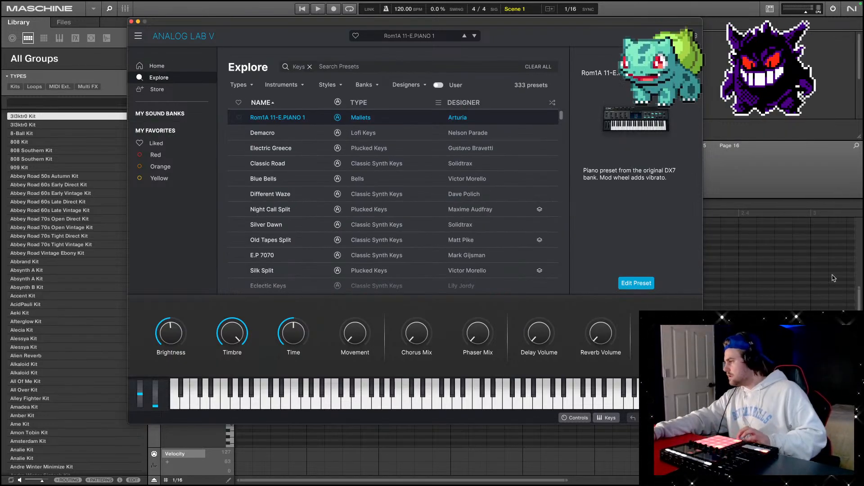
pyautogui.click(131, 22)
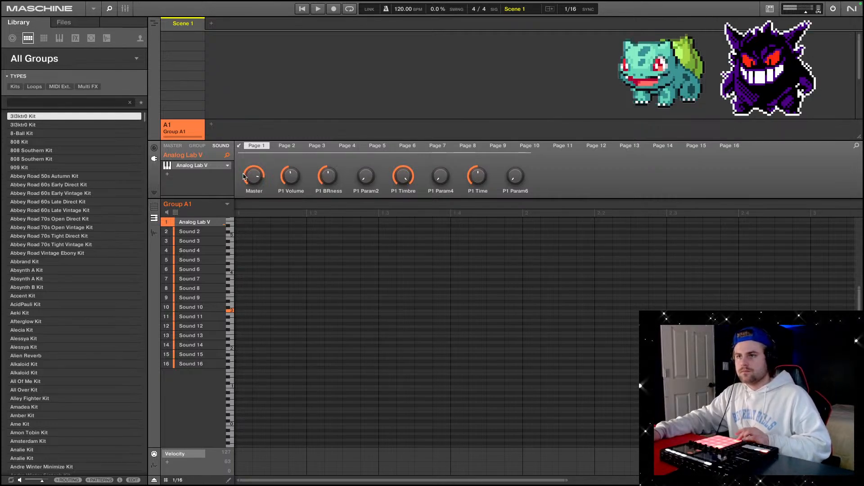
pyautogui.click(194, 167)
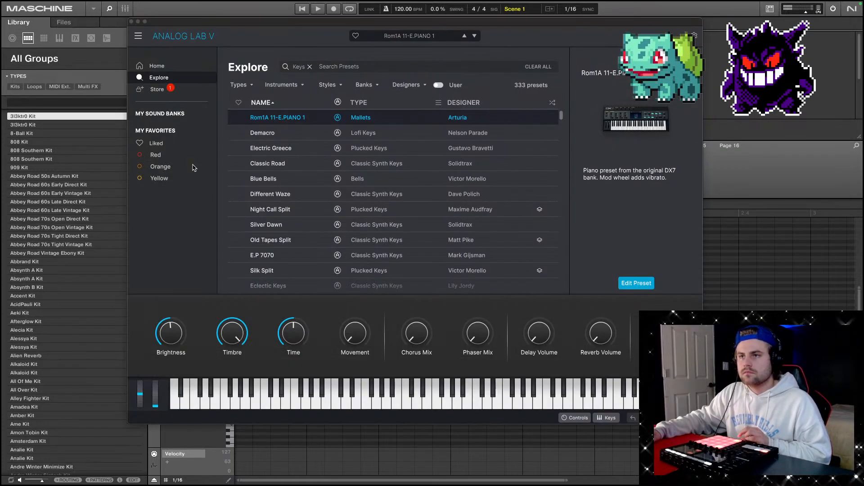
# Audition the Keys presets Electric Greece, Old Tapes Split and Eclectic Keys, and load Little Big.
pyautogui.click(297, 147)
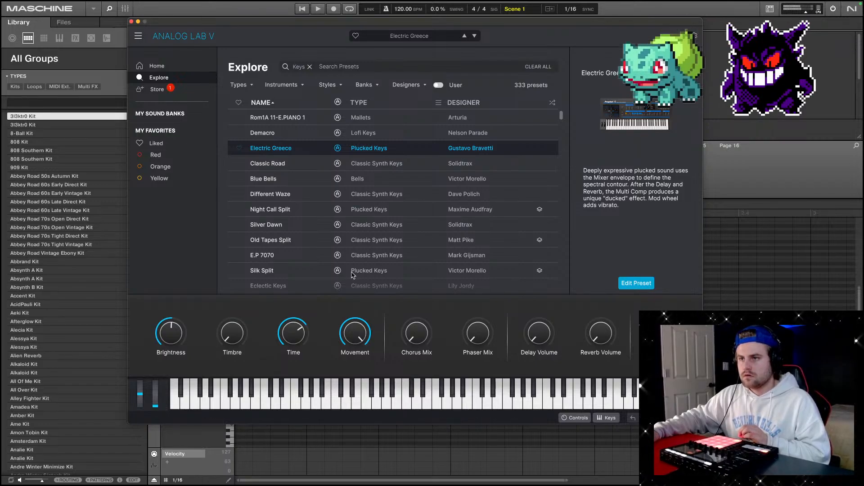
pyautogui.click(326, 243)
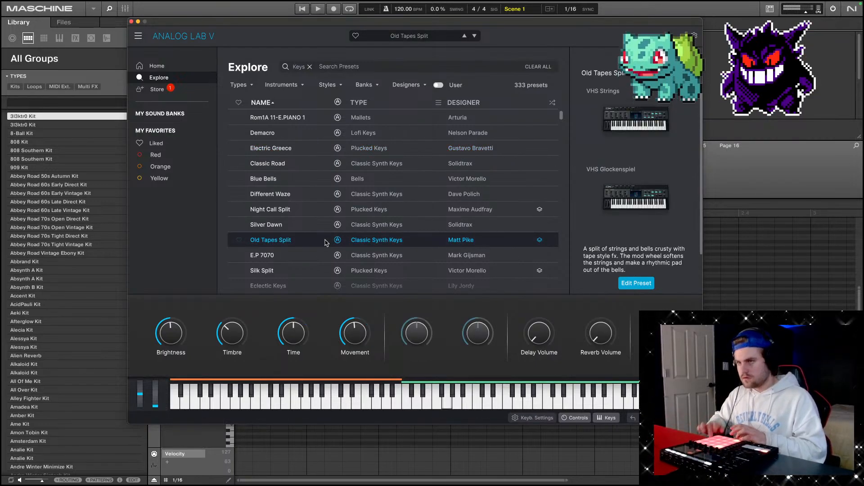
pyautogui.click(302, 287)
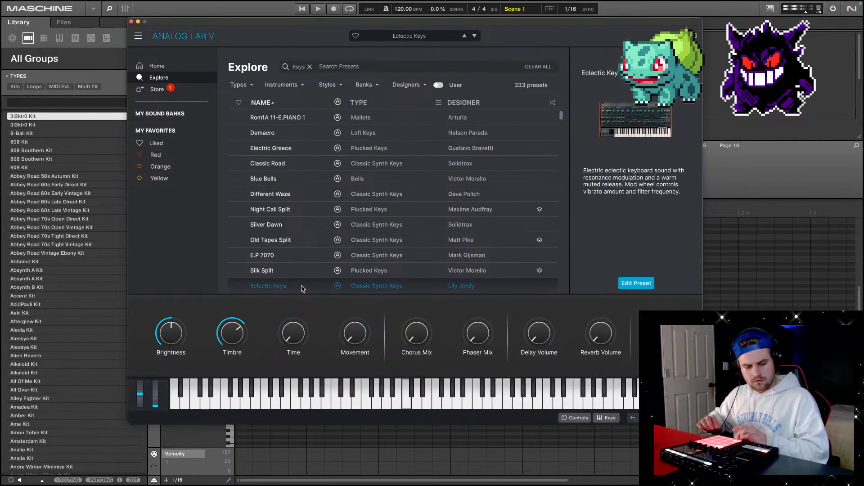
pyautogui.scroll(-2, 297, 283)
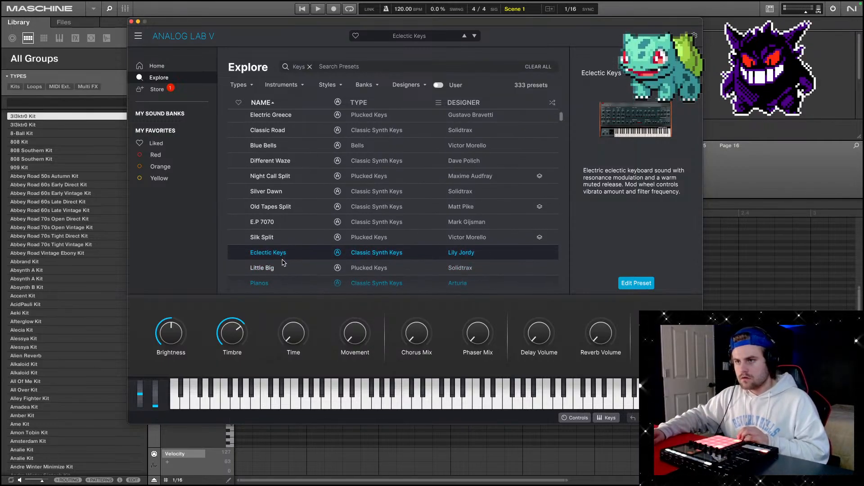
pyautogui.click(282, 269)
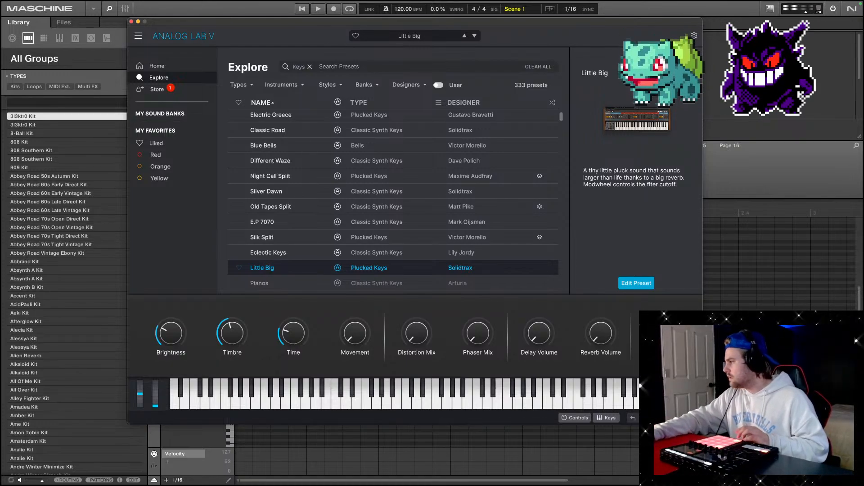
pyautogui.press('super+w')
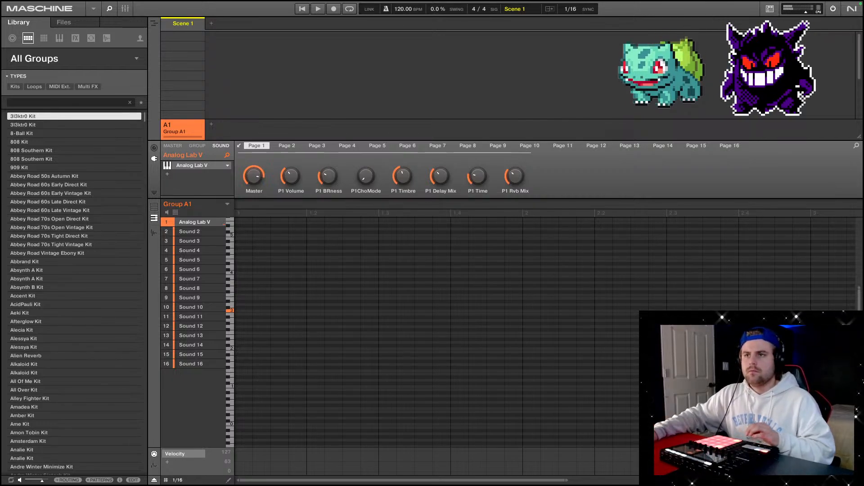
pyautogui.click(167, 168)
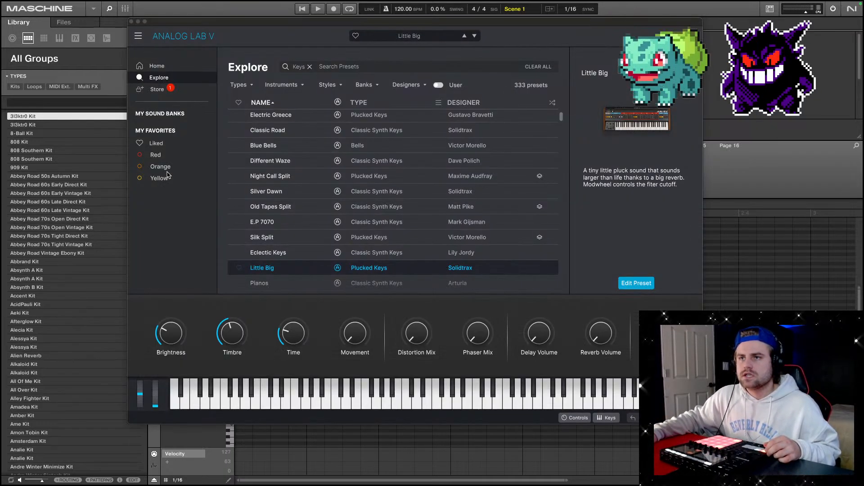
pyautogui.click(131, 21)
pyautogui.click(182, 165)
pyautogui.moveTo(177, 220)
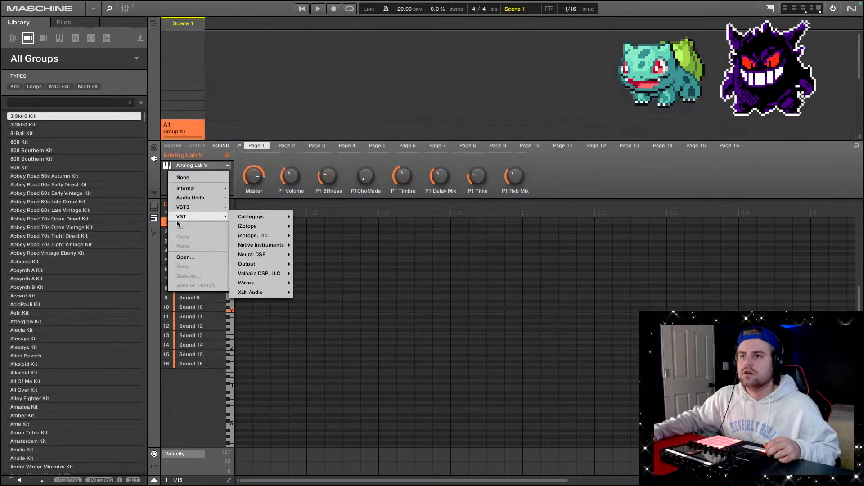
pyautogui.click(140, 181)
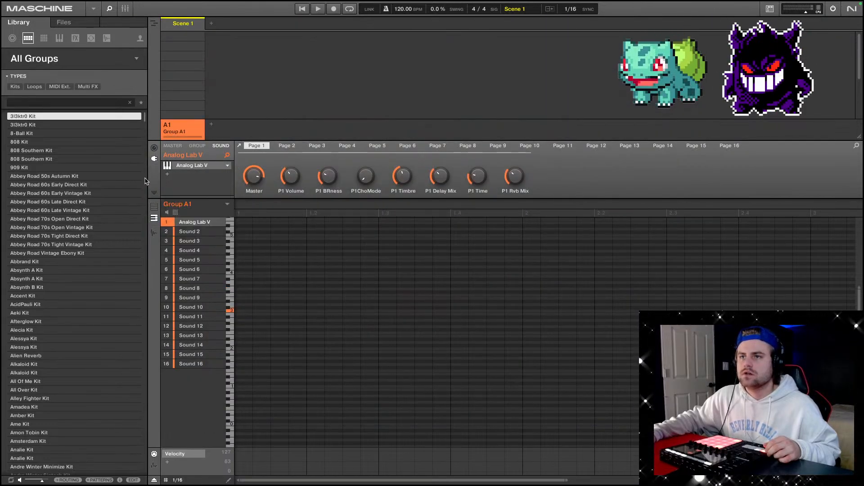
# Add the Output Thermal Audio Unit as an effect after Analog Lab V on the first sound.
pyautogui.click(168, 176)
pyautogui.moveTo(192, 199)
pyautogui.moveTo(257, 231)
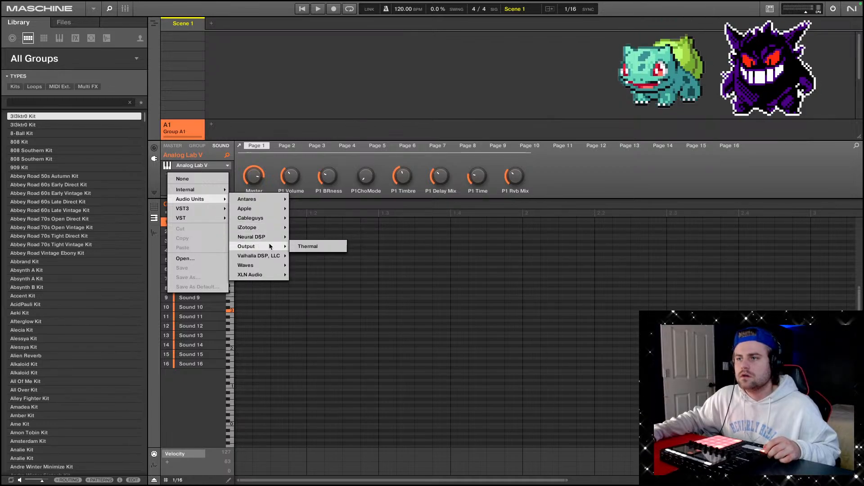
pyautogui.click(293, 246)
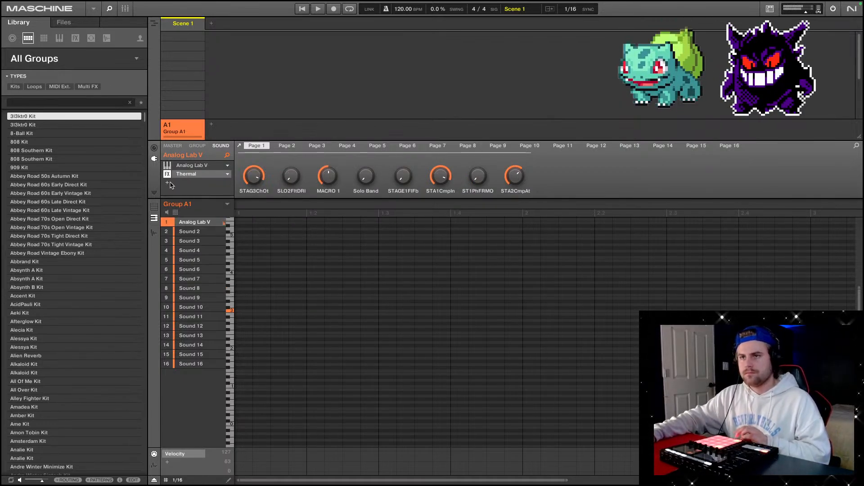
# Load Thermal's Spicy Room preset from Guitar & Keys and raise its Drive and Space macros to 100 percent.
pyautogui.click(182, 176)
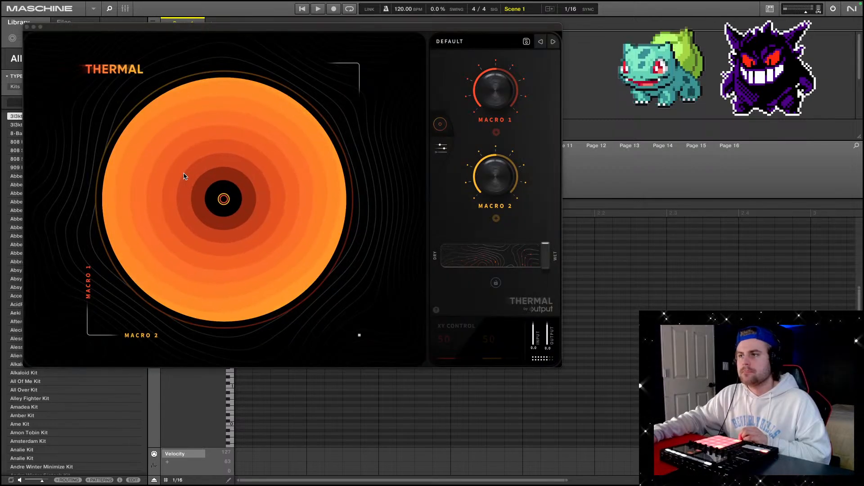
pyautogui.click(460, 43)
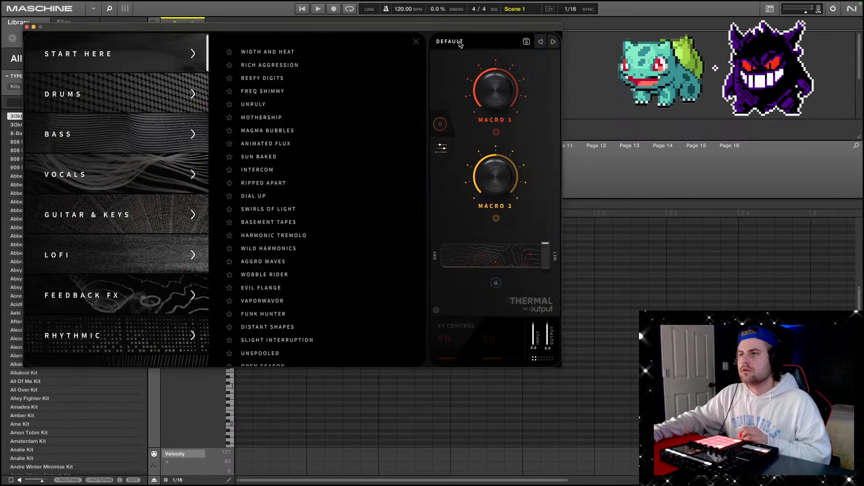
pyautogui.click(120, 216)
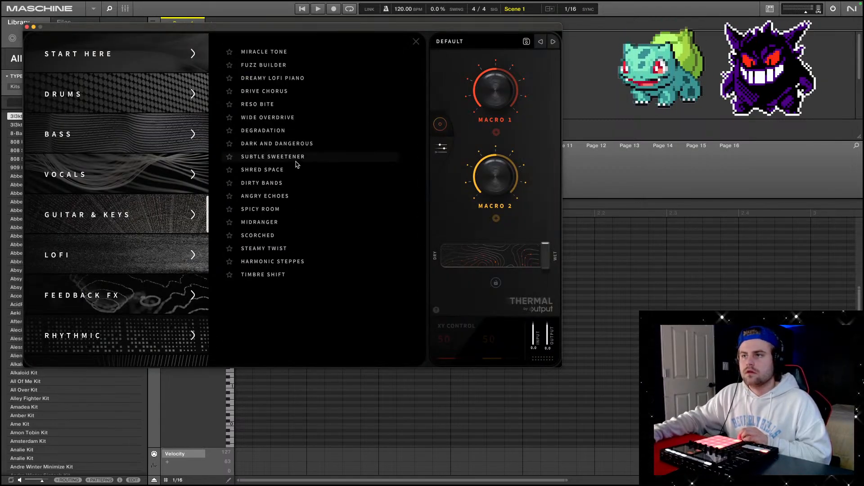
pyautogui.click(297, 160)
pyautogui.click(276, 209)
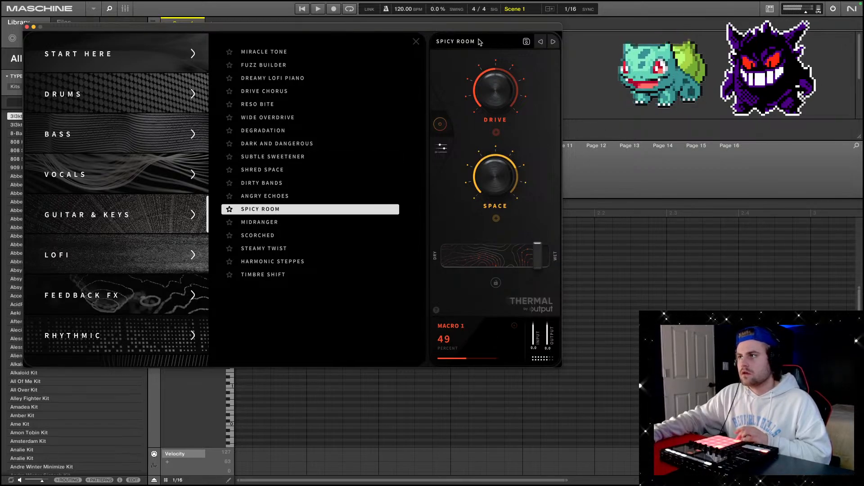
pyautogui.moveTo(497, 173); pyautogui.dragTo(510, 370)
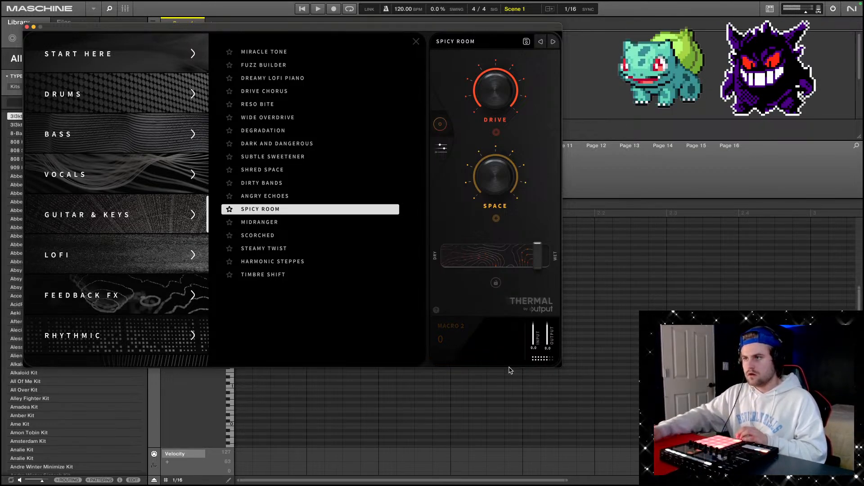
pyautogui.moveTo(496, 175); pyautogui.dragTo(498, 66)
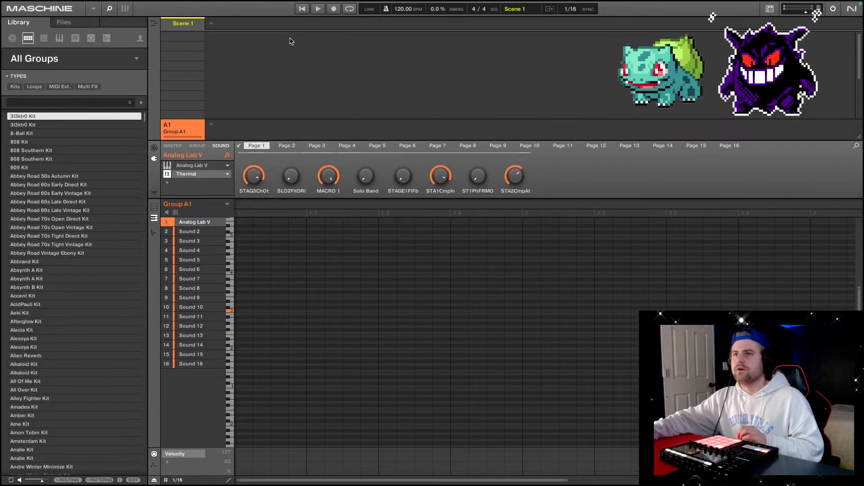
# Set the project tempo to 170.50 BPM and close the Thermal window.
pyautogui.click(396, 45)
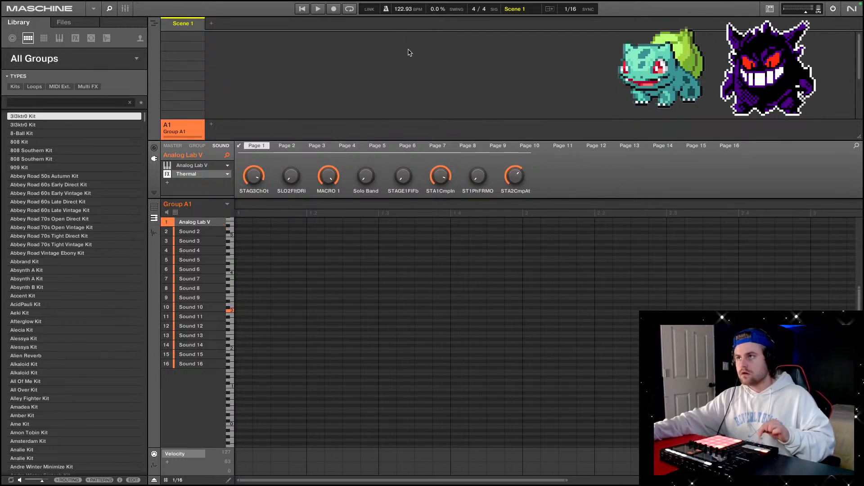
pyautogui.click(406, 8)
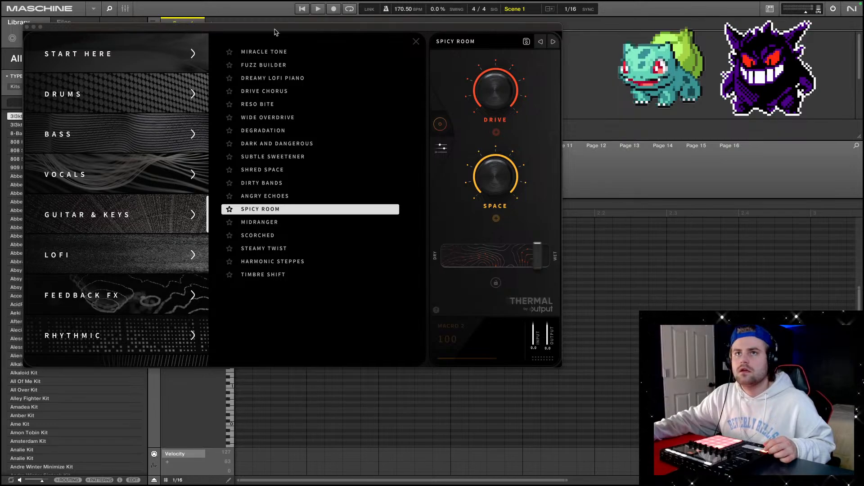
pyautogui.click(27, 27)
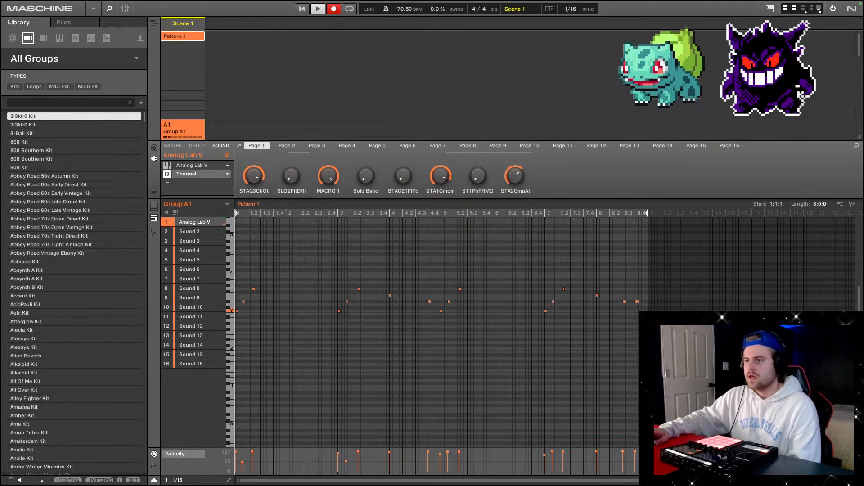
# Quantize the recorded Analog Lab V notes in Pattern 1.
pyautogui.rightClick(555, 347)
pyautogui.click(563, 354)
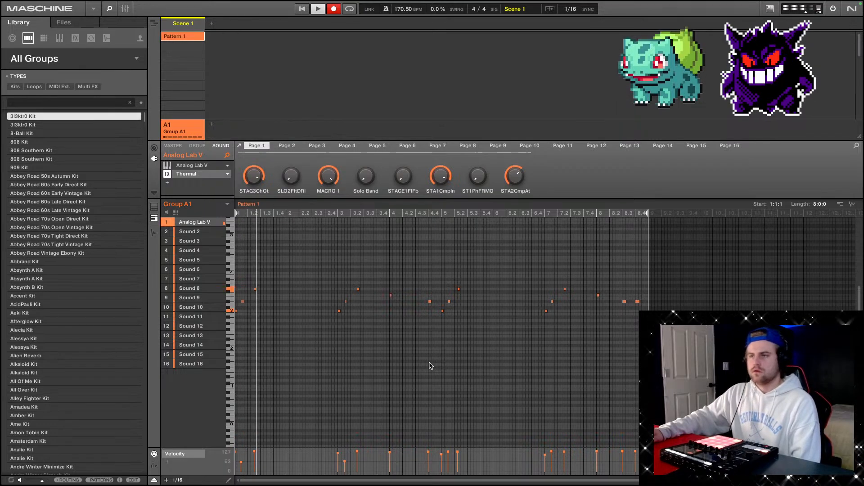
# Add a second group and load the Arturia Analog Lab V Audio Unit on its Sound 1.
pyautogui.click(212, 126)
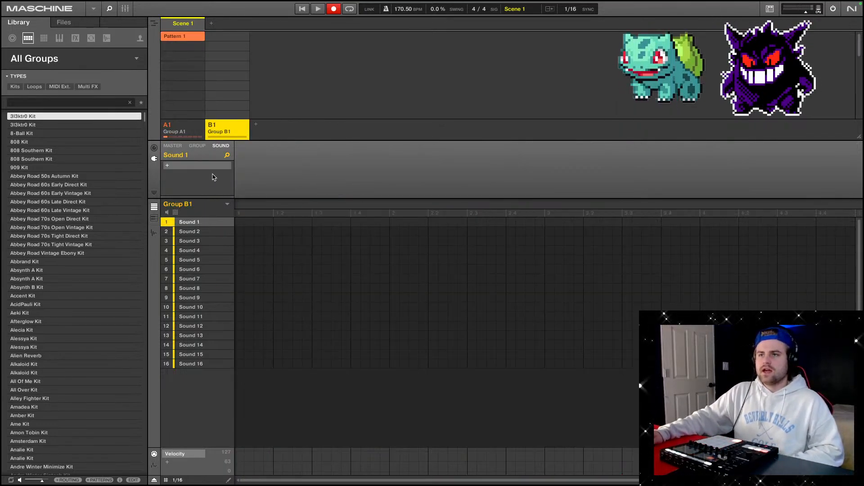
pyautogui.click(167, 167)
pyautogui.moveTo(198, 192)
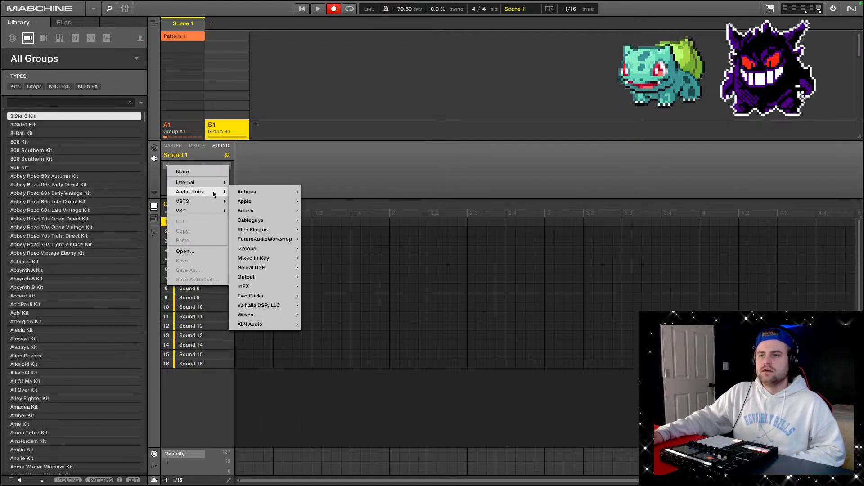
pyautogui.moveTo(252, 202)
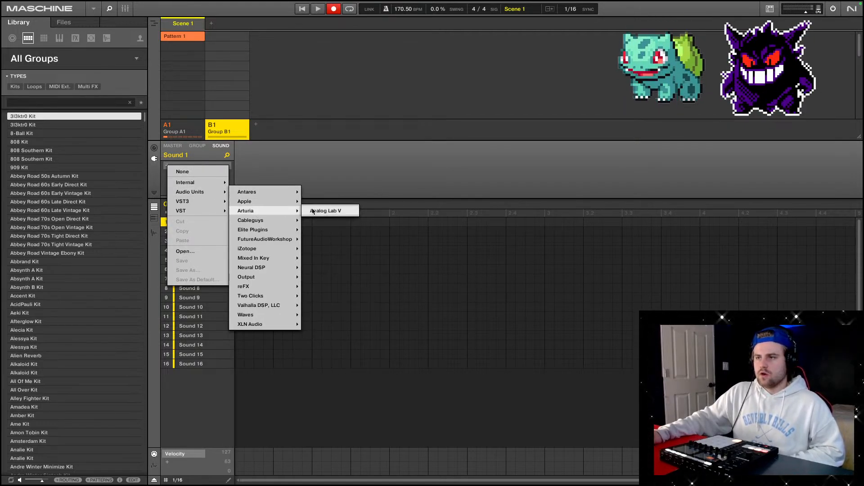
pyautogui.click(329, 211)
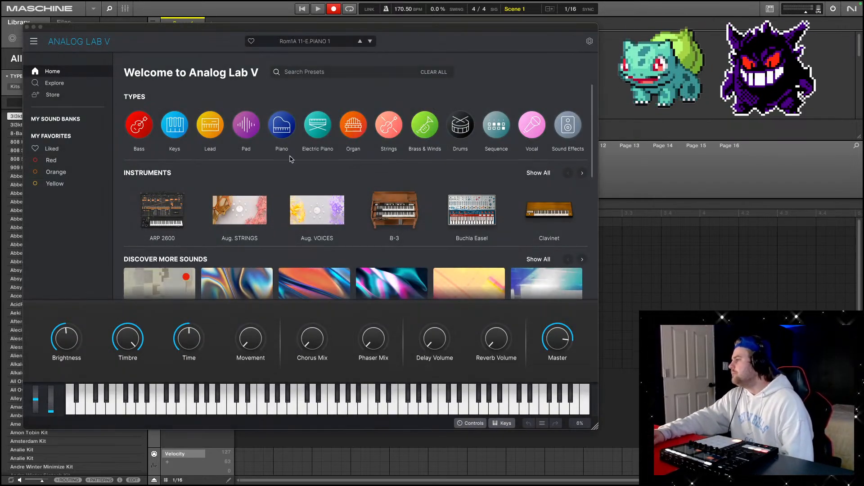
# Filter the Analog Lab V presets to Bass and audition Bassement Riser, Jun Dubstep, Dry Bass and 90's Club Bass.
pyautogui.moveTo(330, 30); pyautogui.dragTo(448, 33)
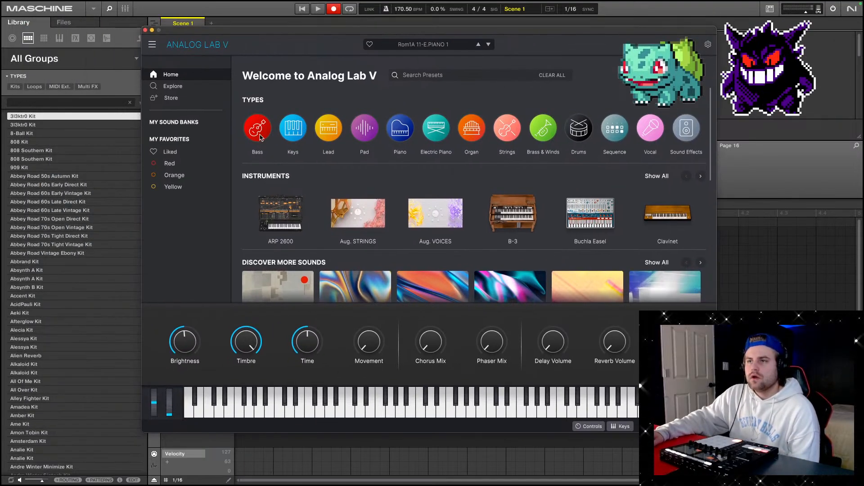
pyautogui.click(275, 139)
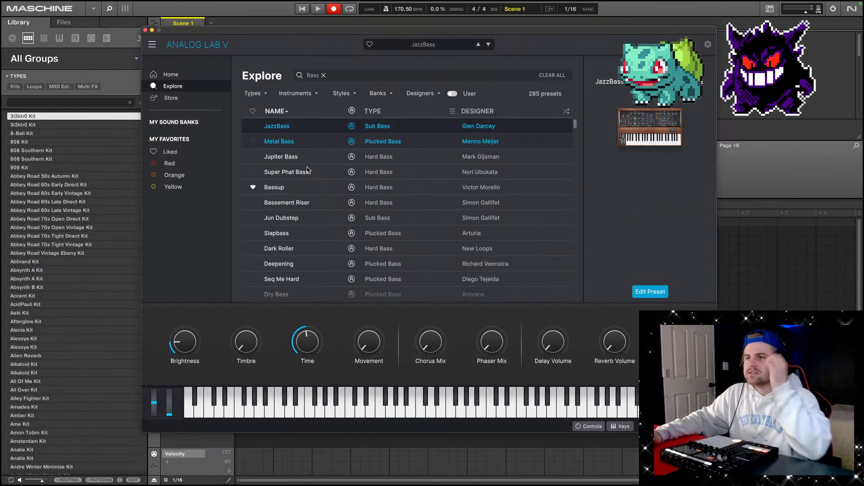
pyautogui.click(298, 200)
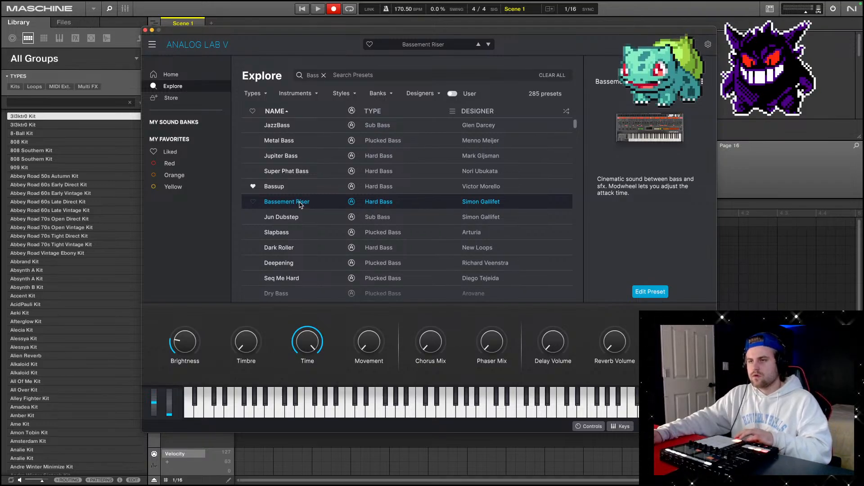
pyautogui.click(298, 218)
pyautogui.scroll(-2, 328, 244)
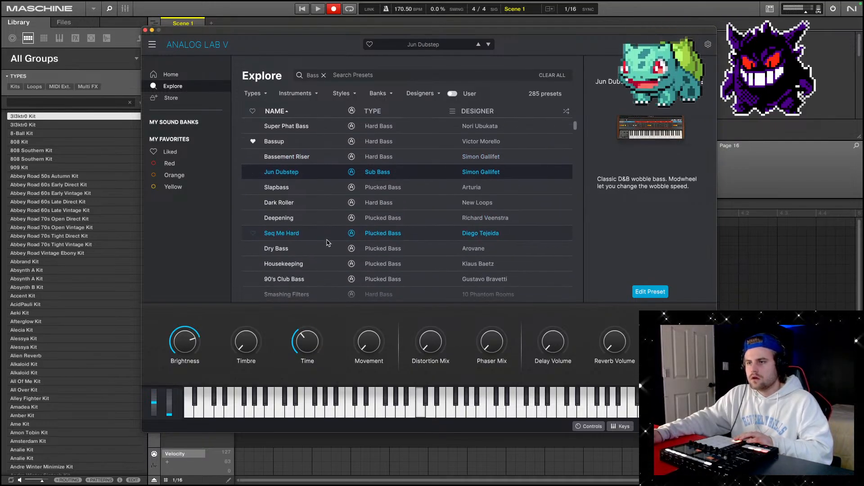
pyautogui.click(327, 243)
pyautogui.scroll(-2, 328, 246)
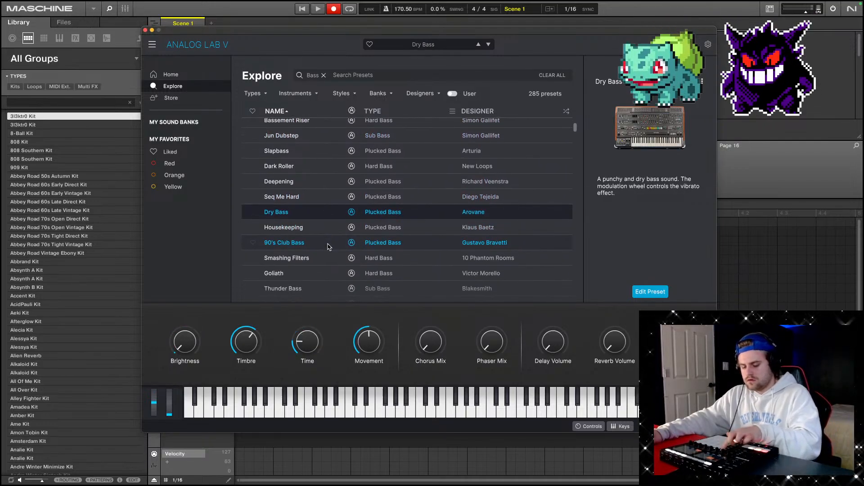
pyautogui.click(300, 244)
pyautogui.scroll(-2, 301, 242)
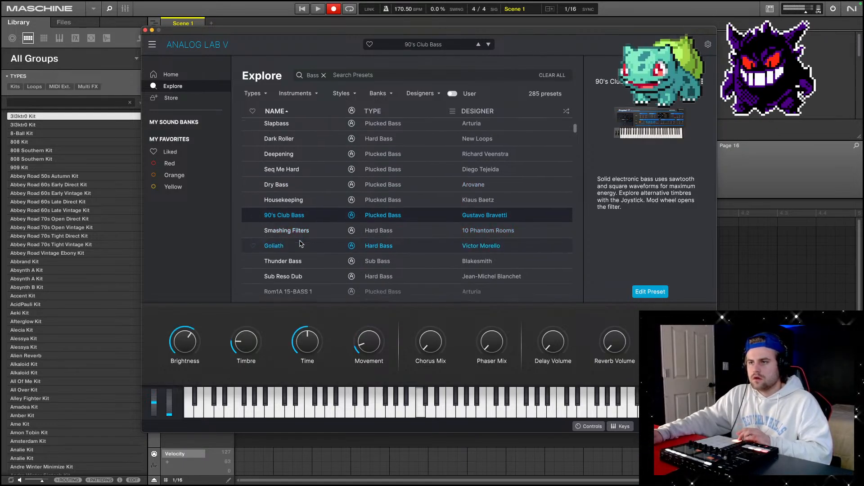
# Load the Thunder Bass preset and close the Analog Lab V window.
pyautogui.click(300, 232)
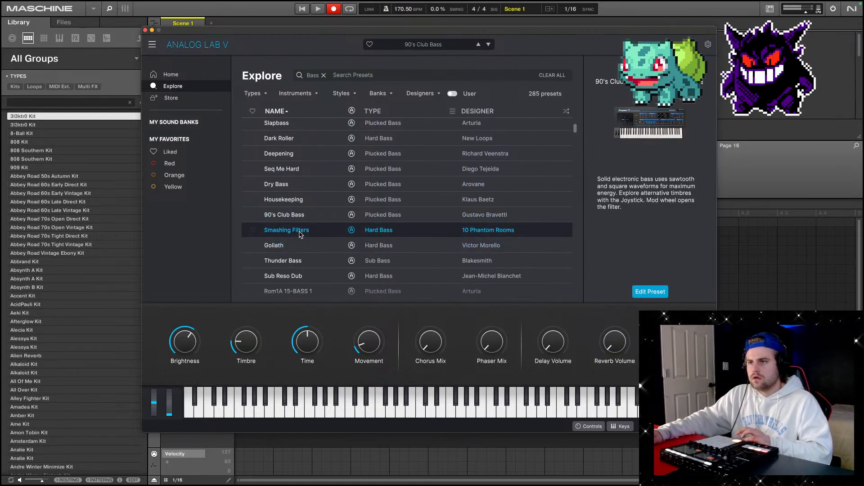
pyautogui.scroll(-2, 301, 237)
pyautogui.click(300, 237)
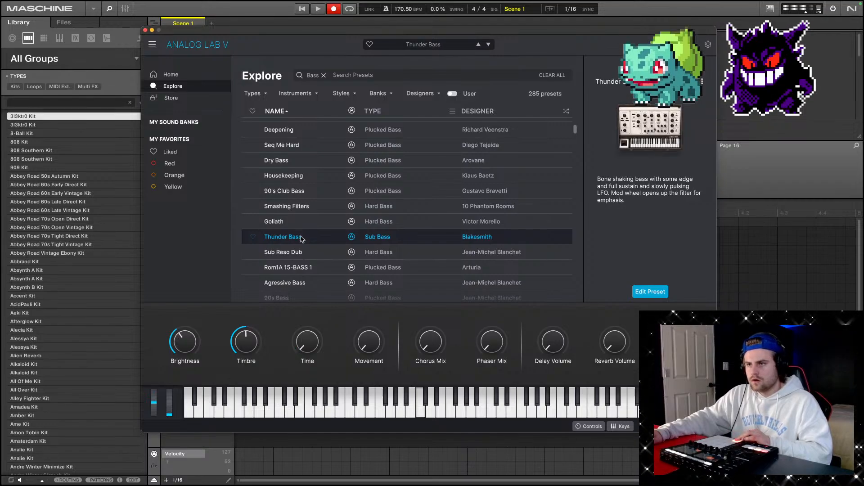
pyautogui.scroll(-1, 303, 241)
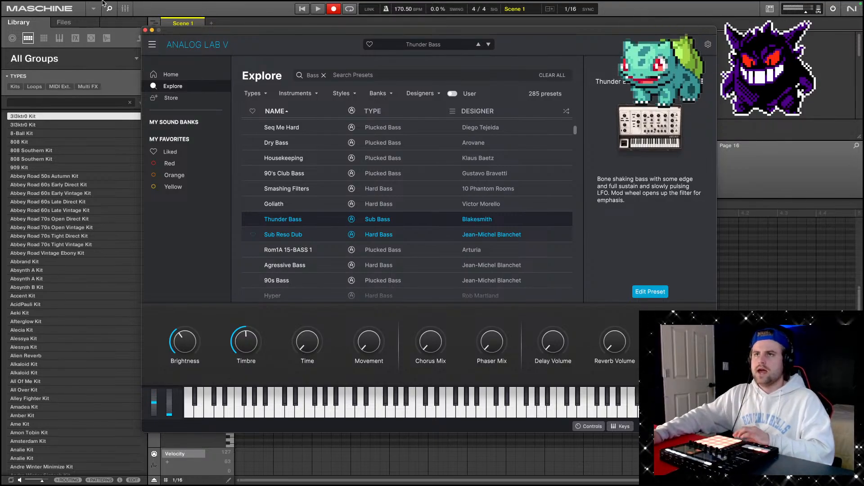
pyautogui.click(145, 30)
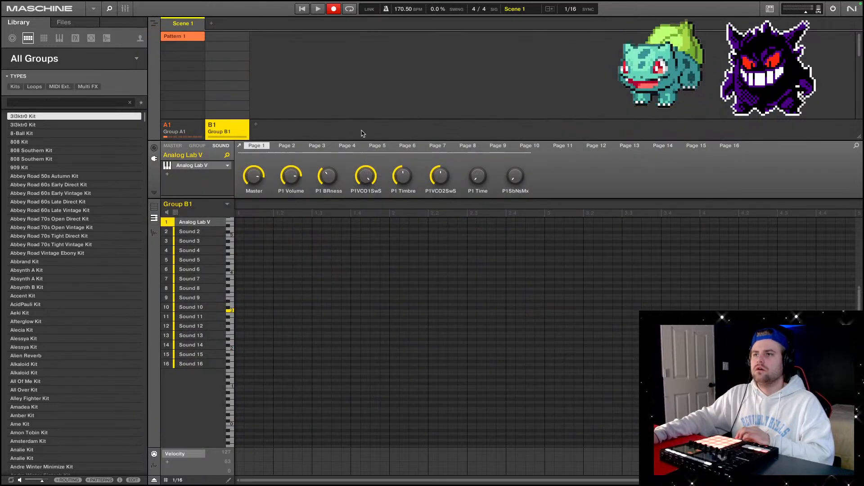
# Create a pattern in Group B1, set its length to 8:0:0 and play the loop to rehearse the bass part.
pyautogui.click(493, 247)
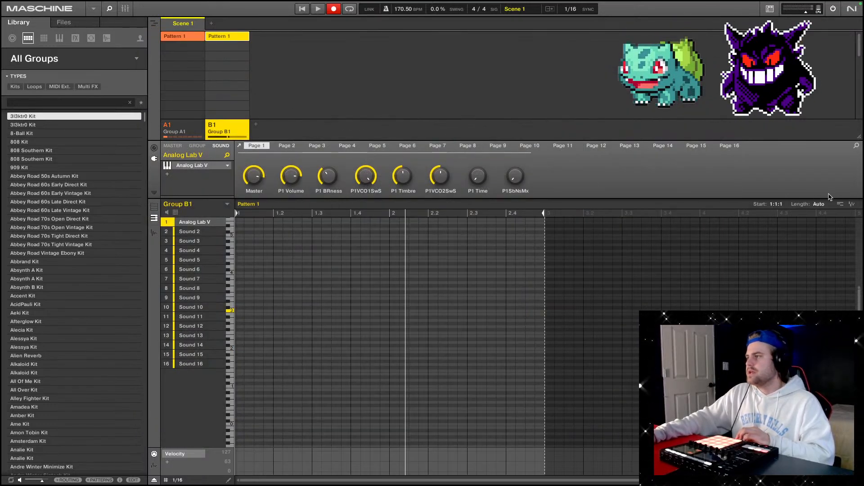
pyautogui.doubleClick(823, 205)
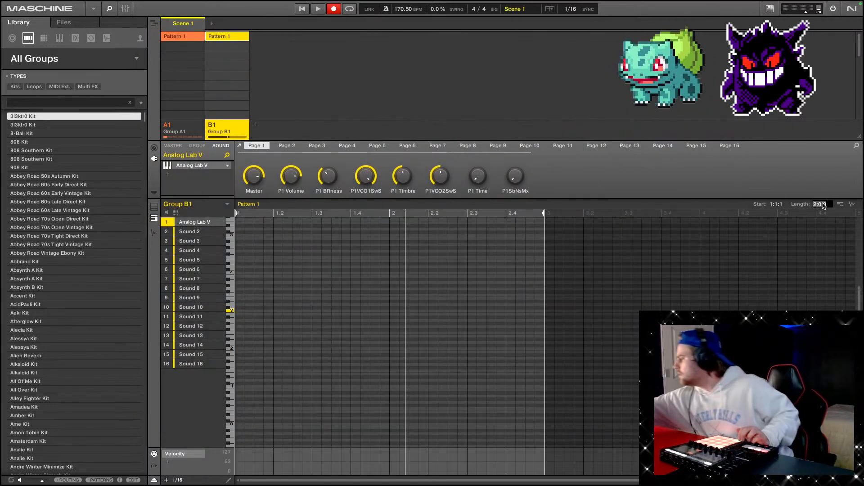
pyautogui.press('Return')
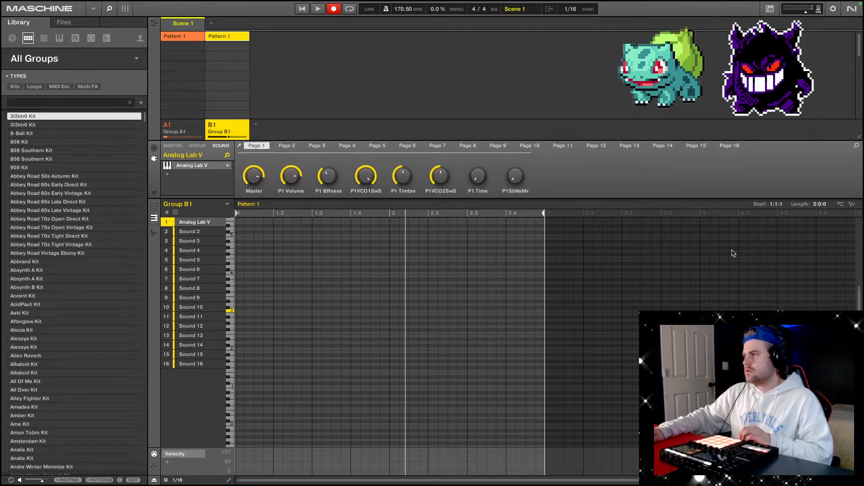
pyautogui.doubleClick(819, 204)
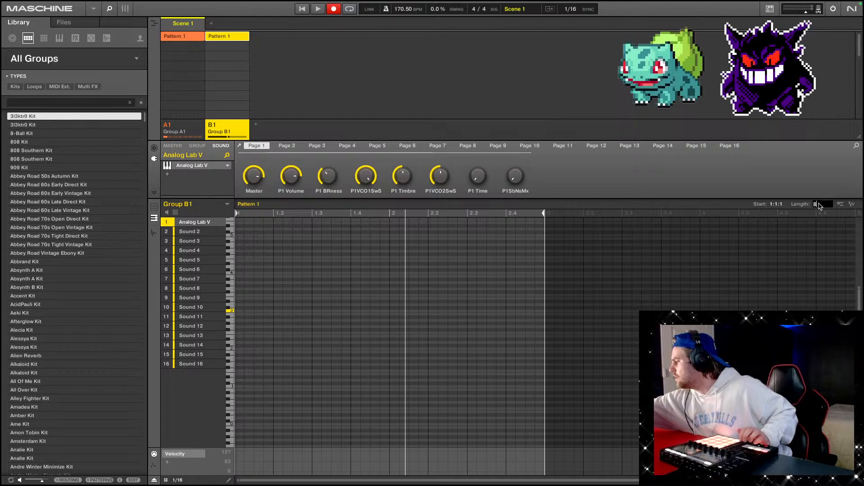
pyautogui.press('Return')
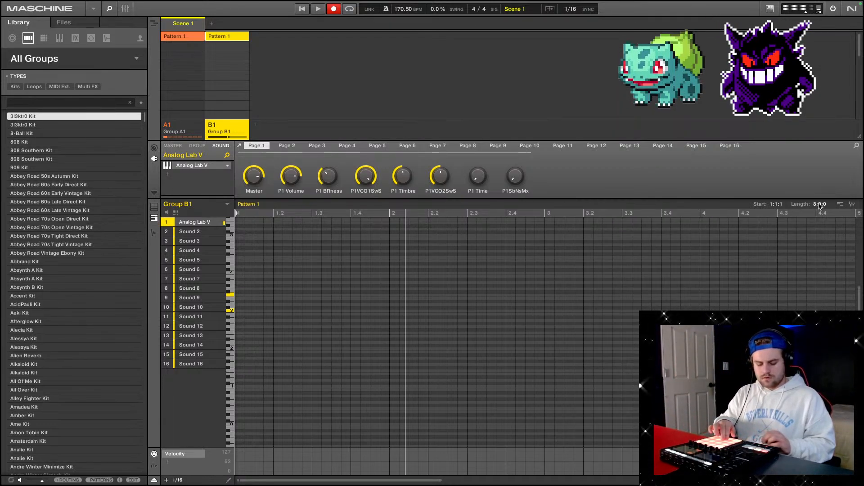
pyautogui.press('space')
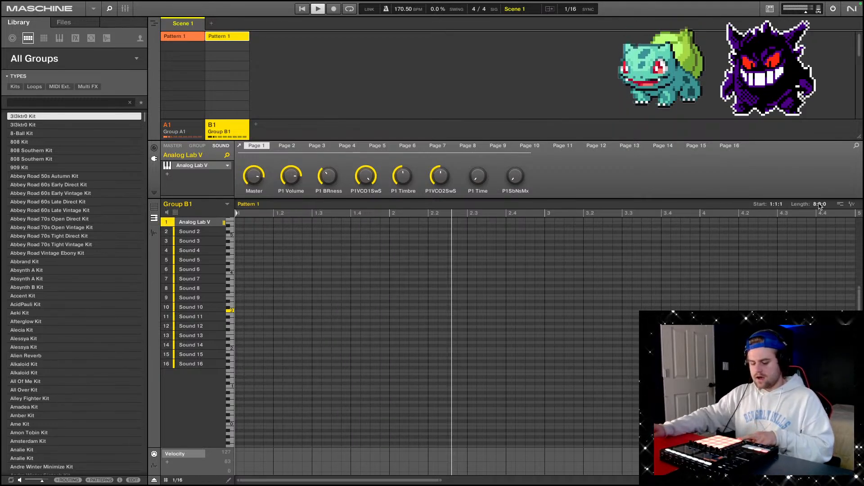
pyautogui.press('space')
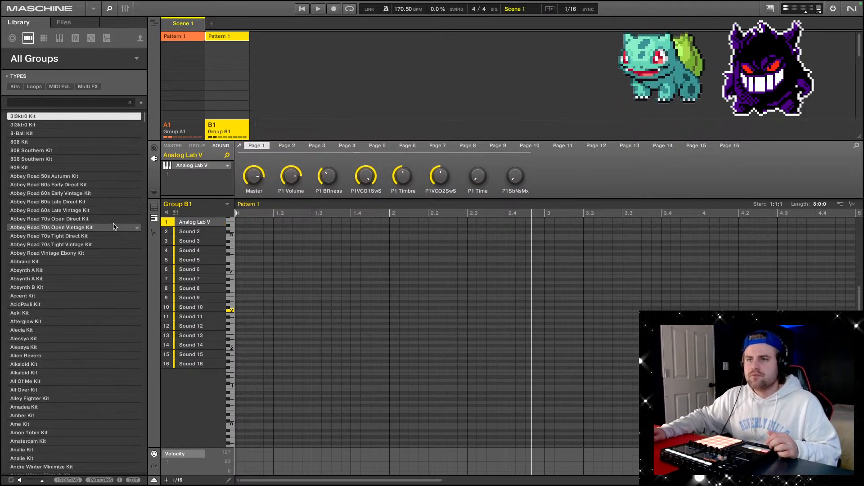
# Add Output's Thermal Audio Unit effect after Analog Lab V on Sound 1 of Group B1.
pyautogui.click(168, 174)
pyautogui.moveTo(197, 201)
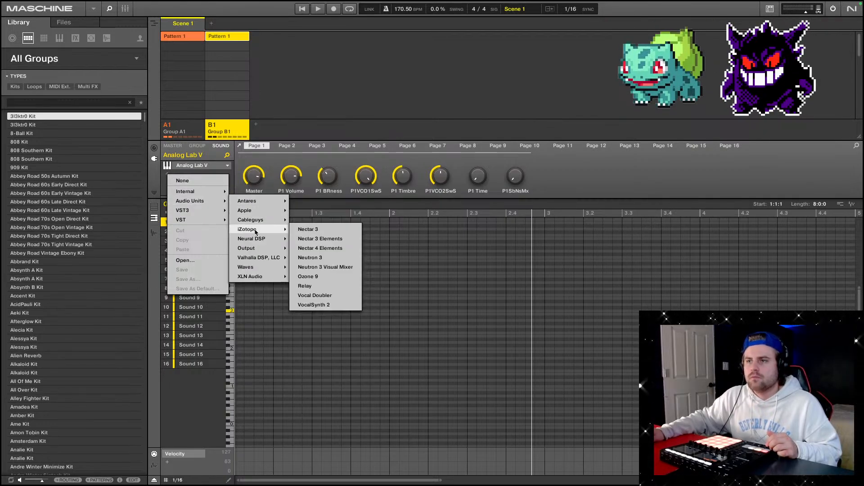
pyautogui.moveTo(254, 225)
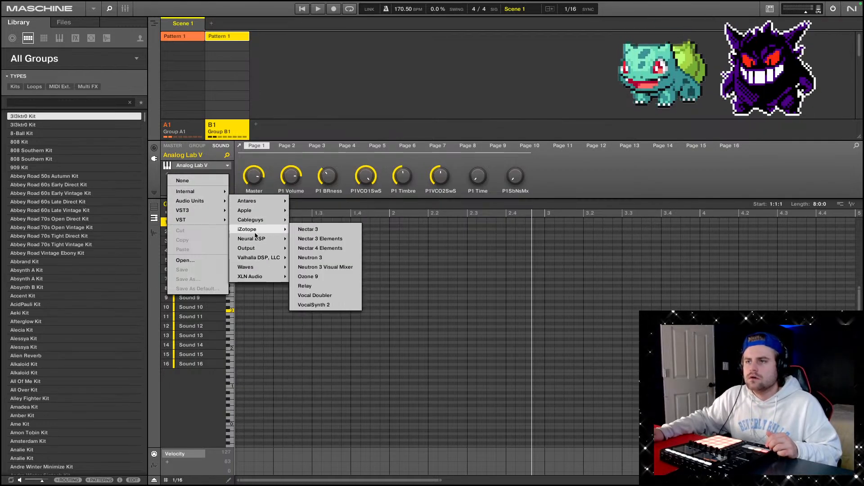
pyautogui.moveTo(252, 248)
pyautogui.click(337, 249)
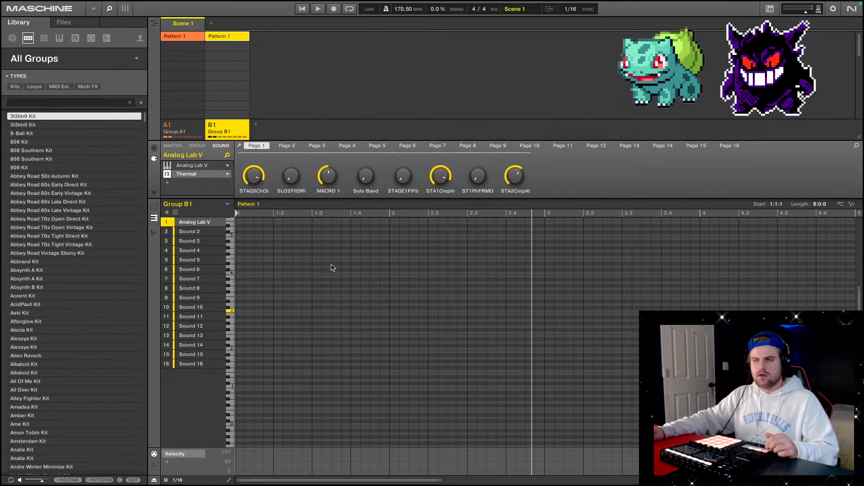
# Audition Thermal's Bass presets, including Hype Synth, Synthesized Bass and Indie Fuzz, load Freq Morph and close the Thermal window.
pyautogui.doubleClick(187, 176)
pyautogui.click(464, 43)
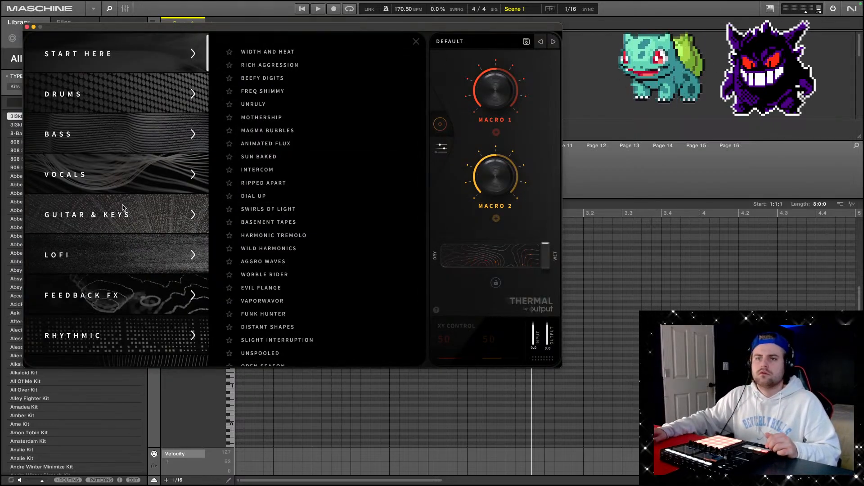
pyautogui.click(116, 131)
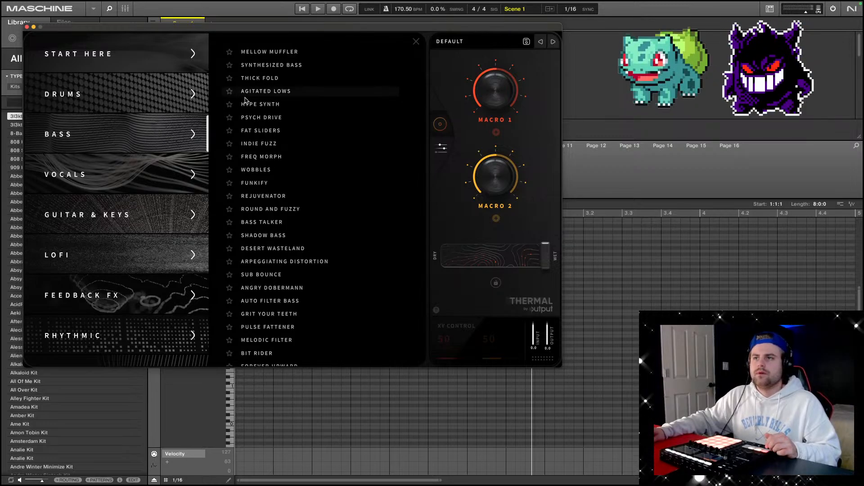
pyautogui.click(273, 105)
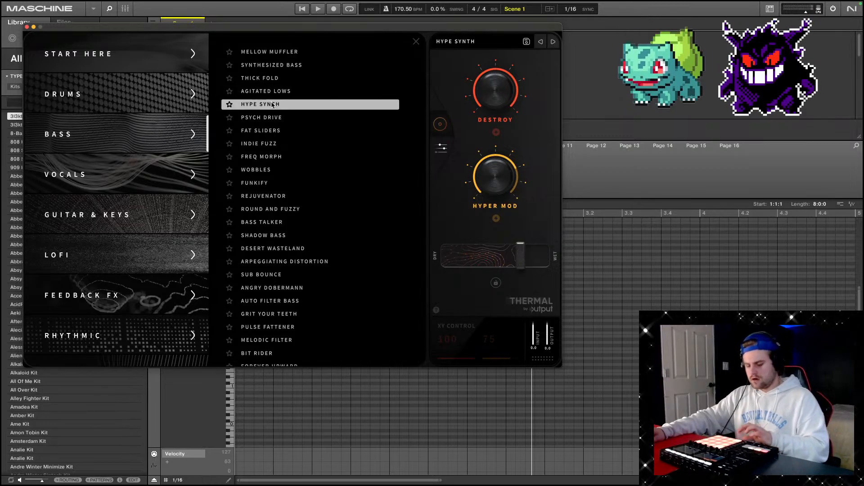
pyautogui.click(266, 79)
pyautogui.click(269, 66)
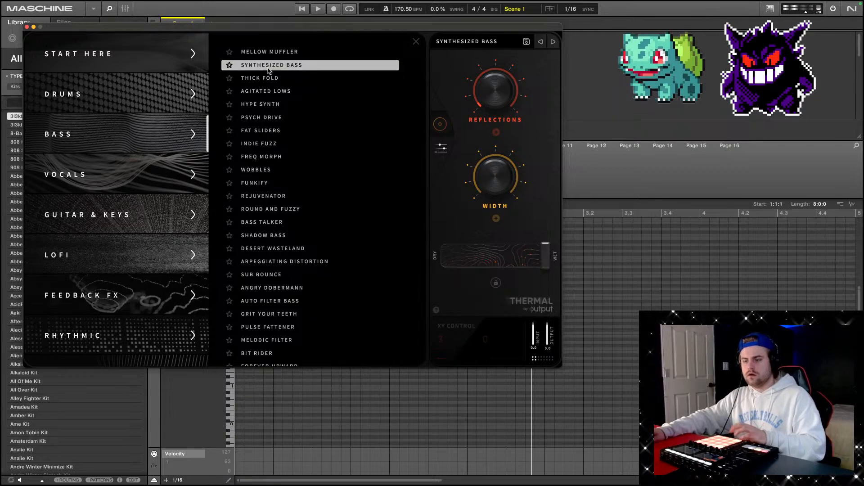
pyautogui.click(266, 144)
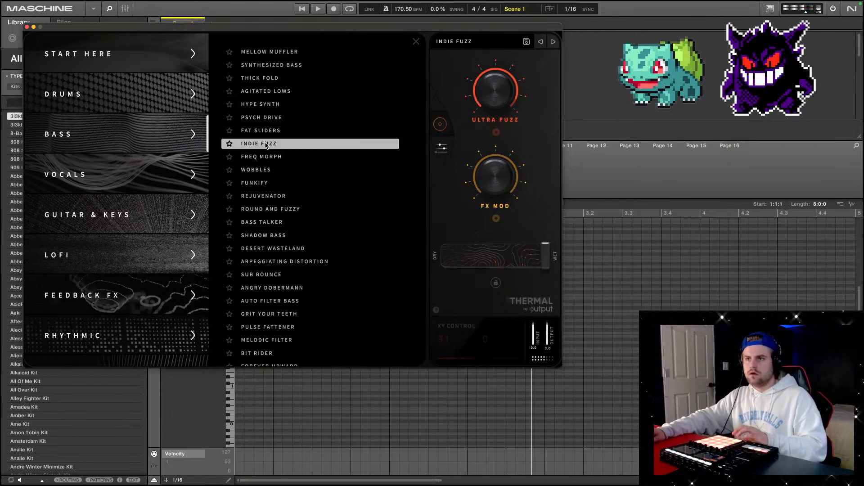
pyautogui.click(265, 157)
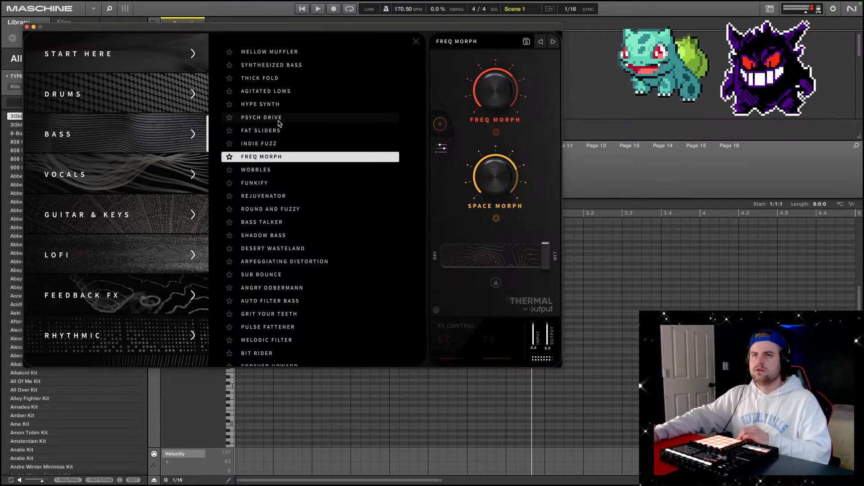
pyautogui.click(26, 27)
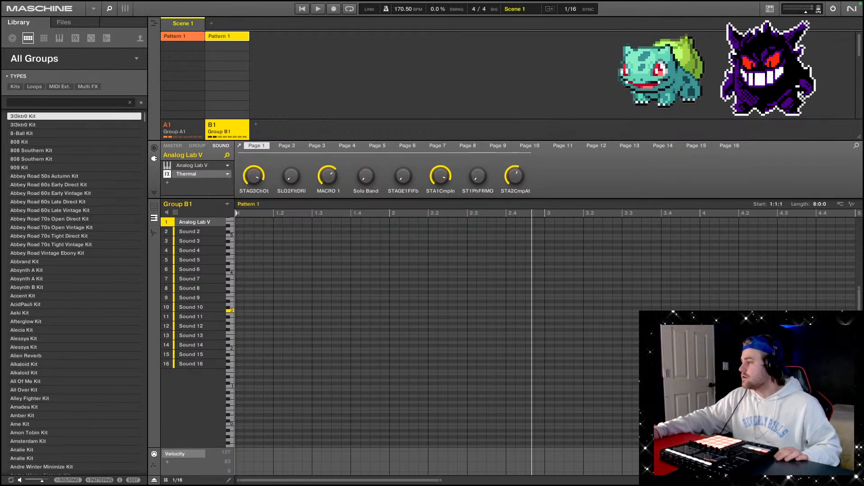
# Record a bass line into Group B1's Pattern 1 and extend the second-to-last note to meet the final note.
pyautogui.hotkey('ctrl', 'space')
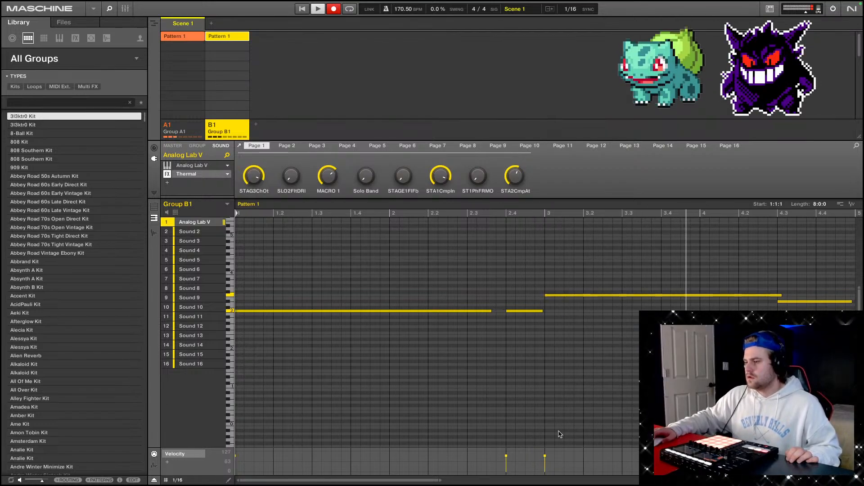
pyautogui.moveTo(439, 481); pyautogui.dragTo(732, 480)
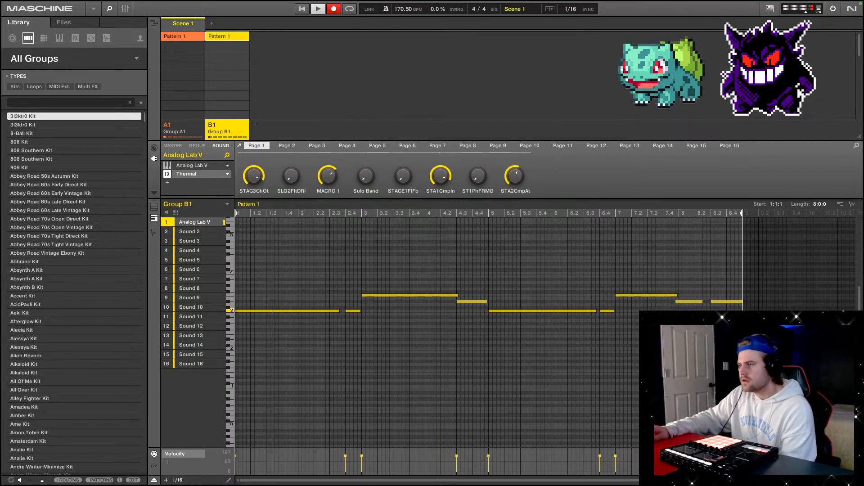
pyautogui.moveTo(703, 301); pyautogui.dragTo(712, 301)
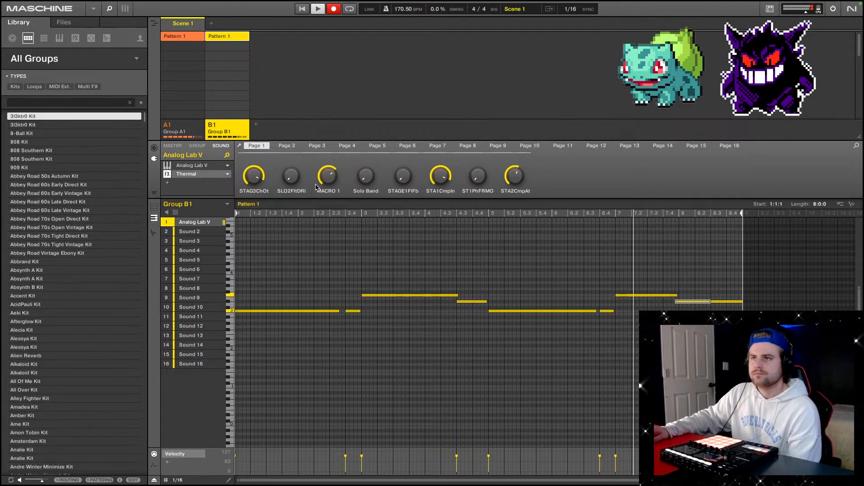
pyautogui.moveTo(256, 187)
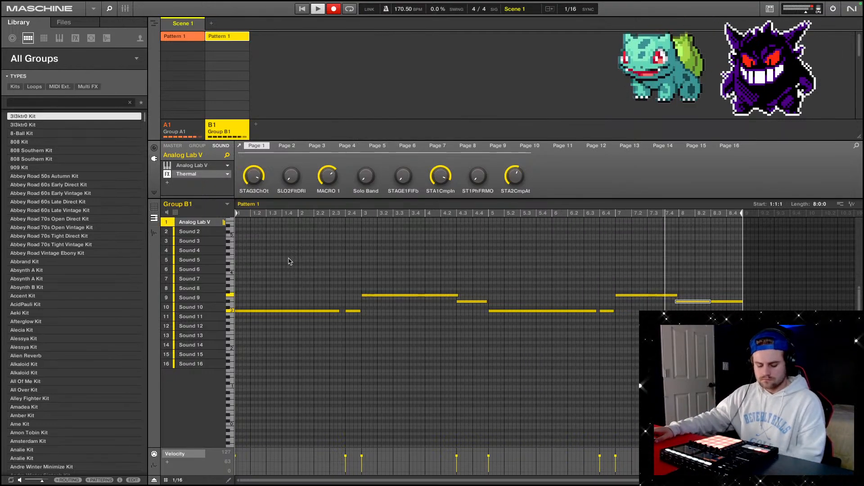
pyautogui.press('space')
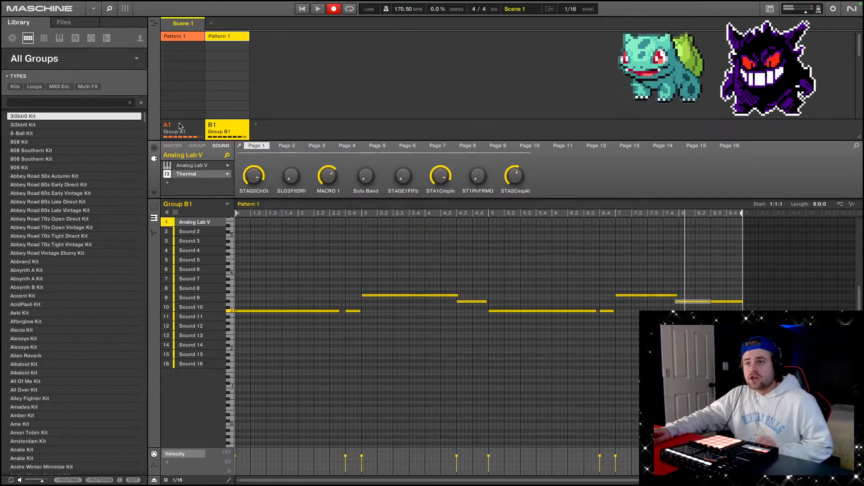
# Listen to Group A1 with Group B1 muted, and unmute B1 to hear the keys and bass together.
pyautogui.click(194, 132)
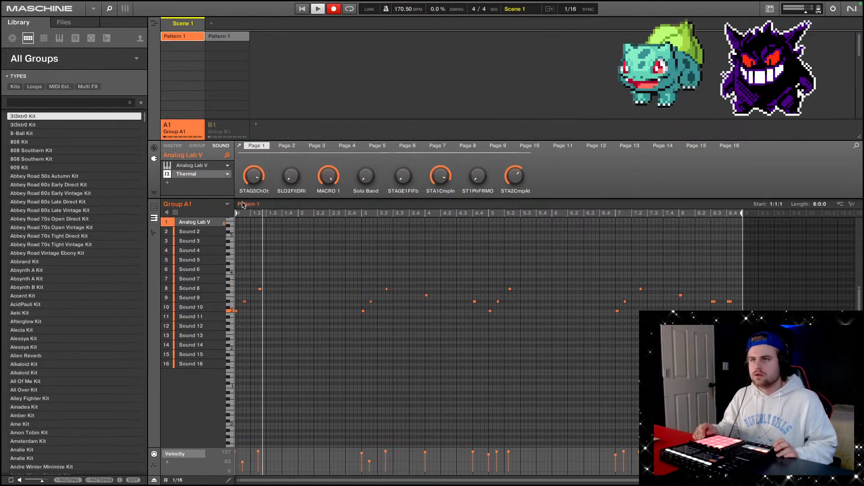
pyautogui.click(217, 127)
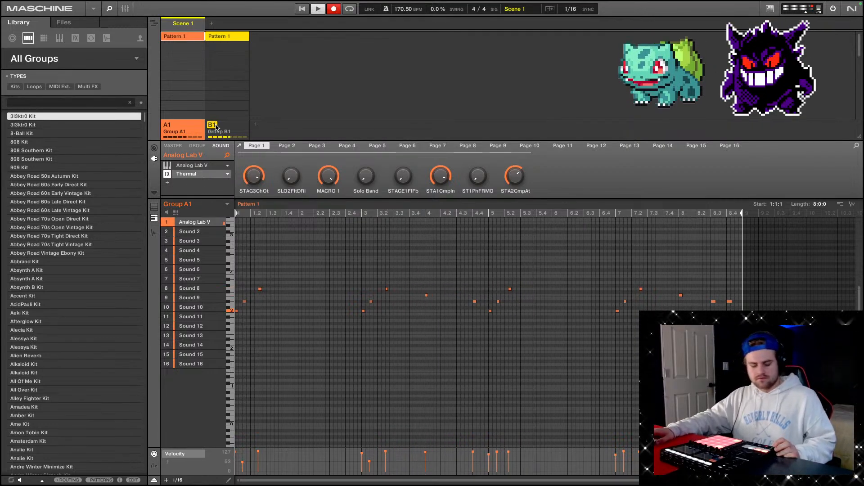
pyautogui.press('space')
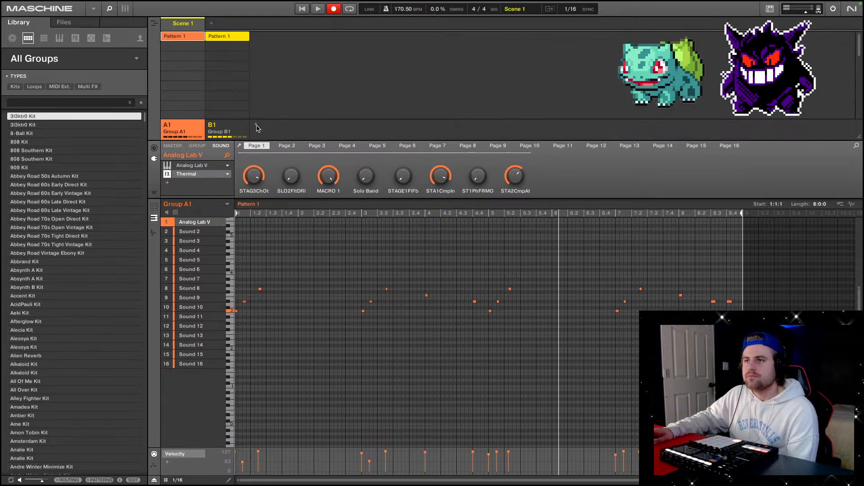
# Create Group C1 and load reFX's Nexus Audio Unit instrument on its Sound 1.
pyautogui.click(257, 126)
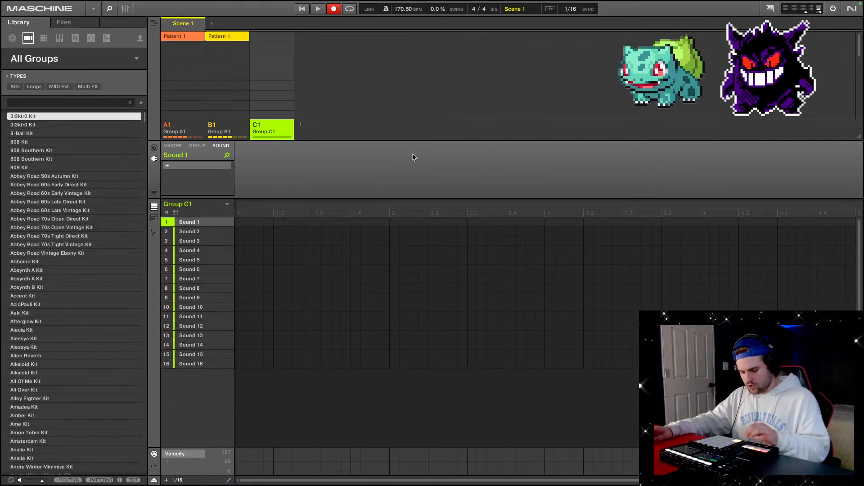
pyautogui.click(167, 166)
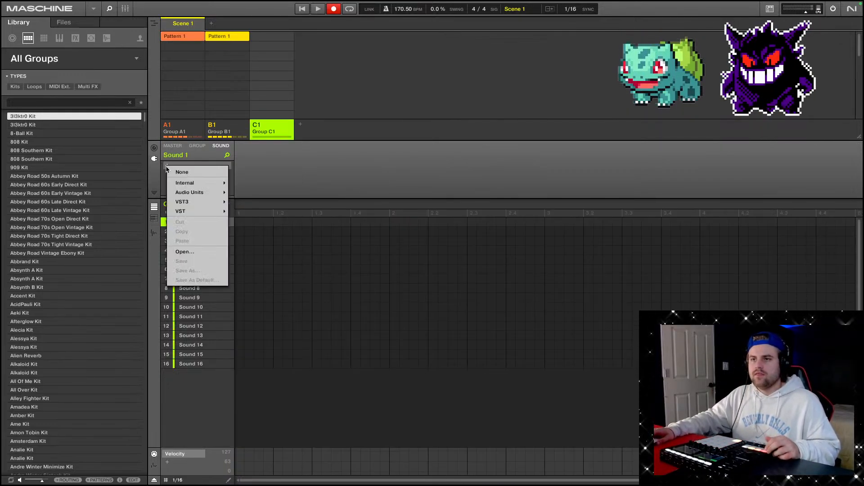
pyautogui.moveTo(189, 193)
pyautogui.moveTo(253, 287)
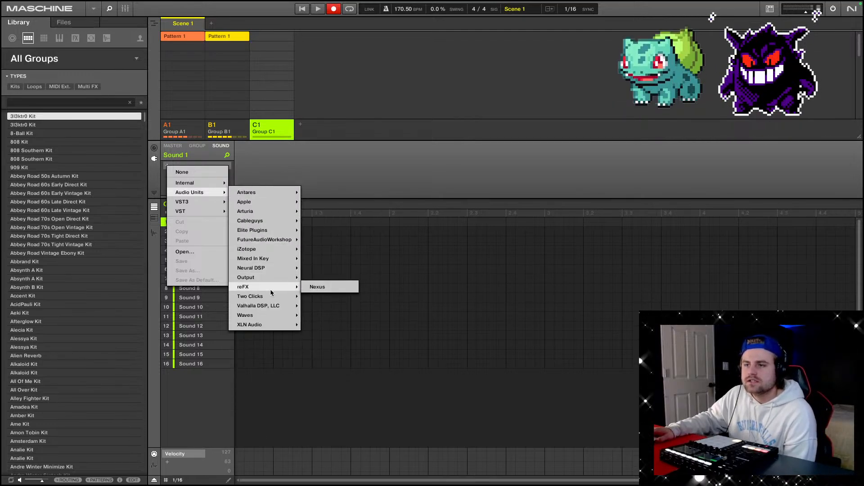
pyautogui.click(317, 286)
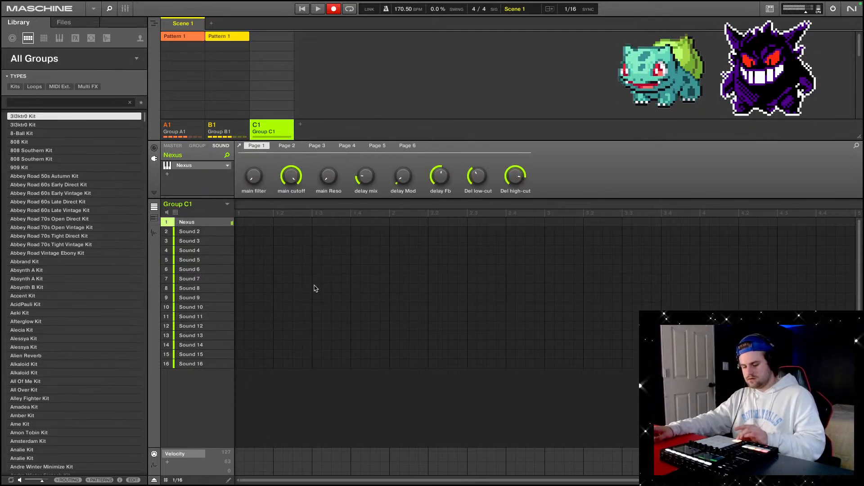
# Load the Guitar Fuzz2 preset from Nexus's Guitar category and close the Nexus window.
pyautogui.click(188, 169)
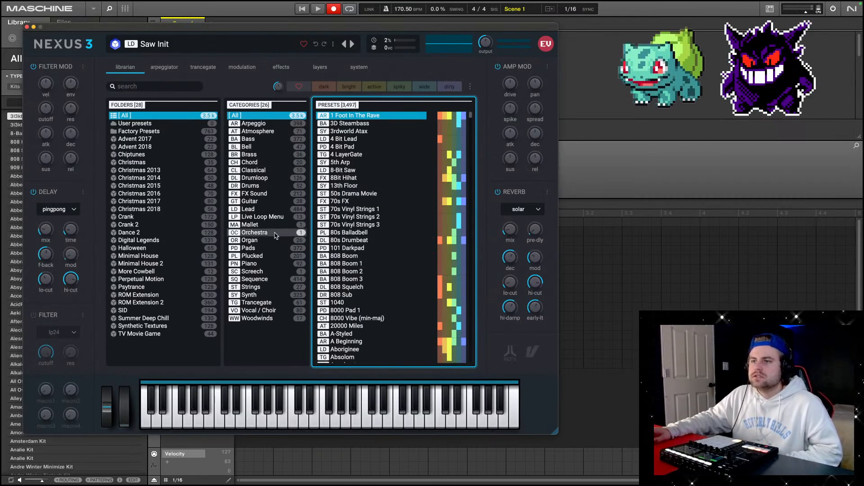
pyautogui.click(264, 201)
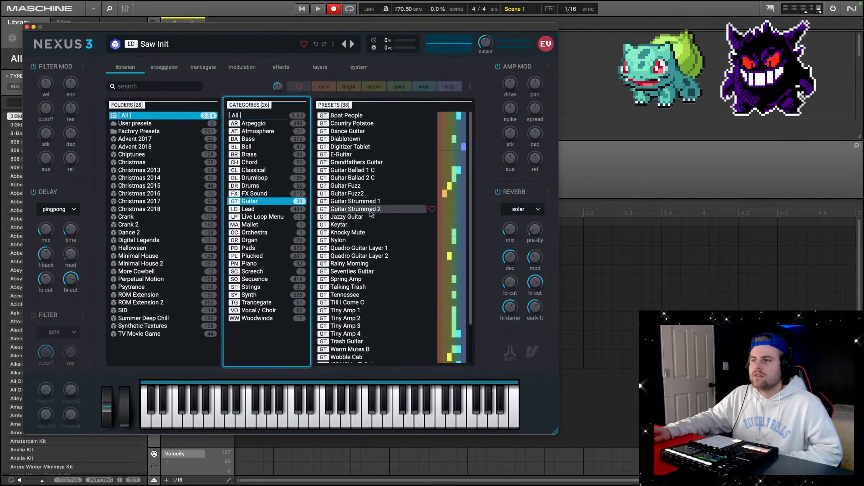
pyautogui.click(369, 196)
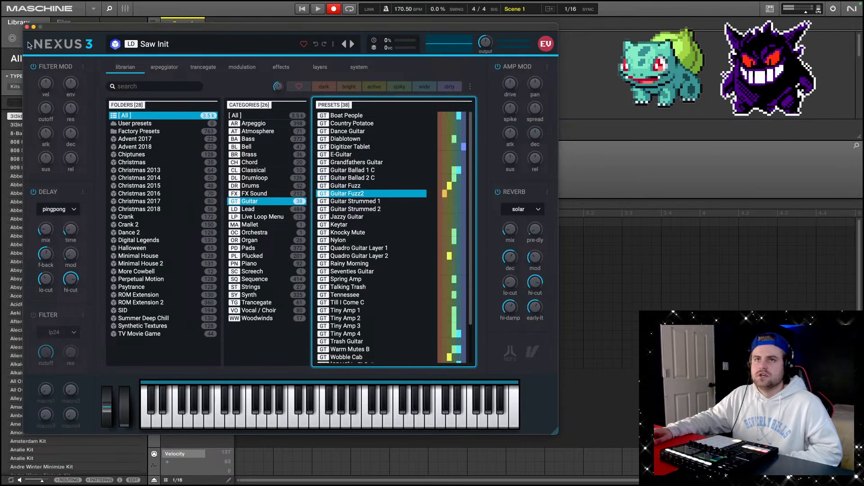
pyautogui.click(27, 28)
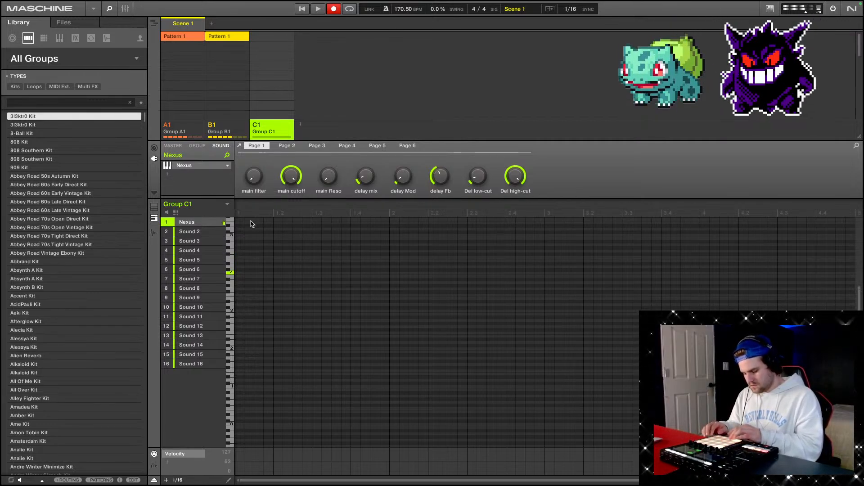
# Add Output's Thermal Audio Unit effect after Nexus on Sound 1 of Group C1.
pyautogui.click(168, 174)
pyautogui.moveTo(198, 199)
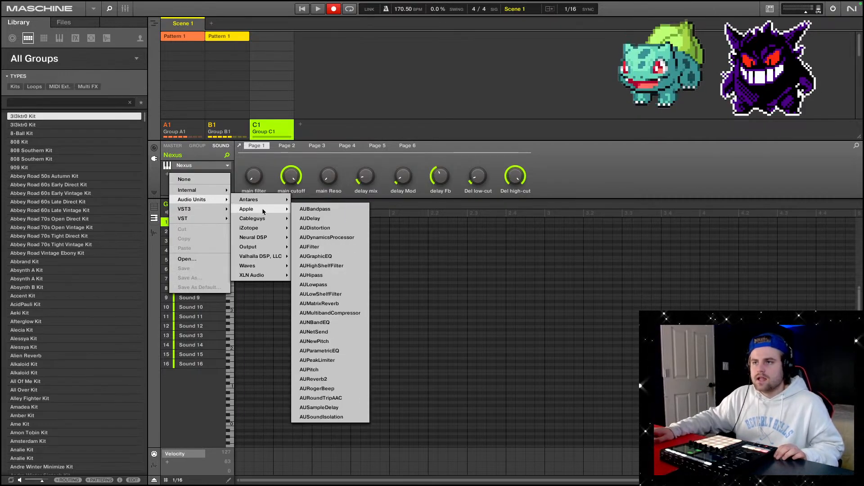
pyautogui.moveTo(267, 231)
pyautogui.moveTo(272, 210)
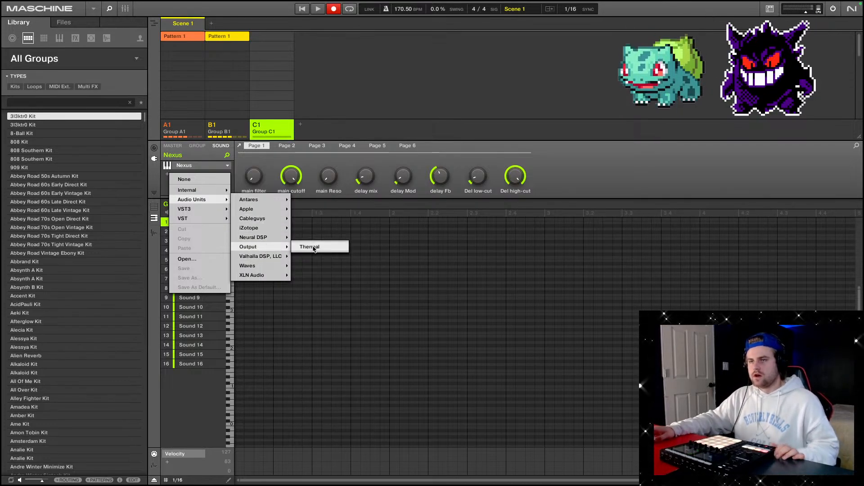
pyautogui.click(314, 248)
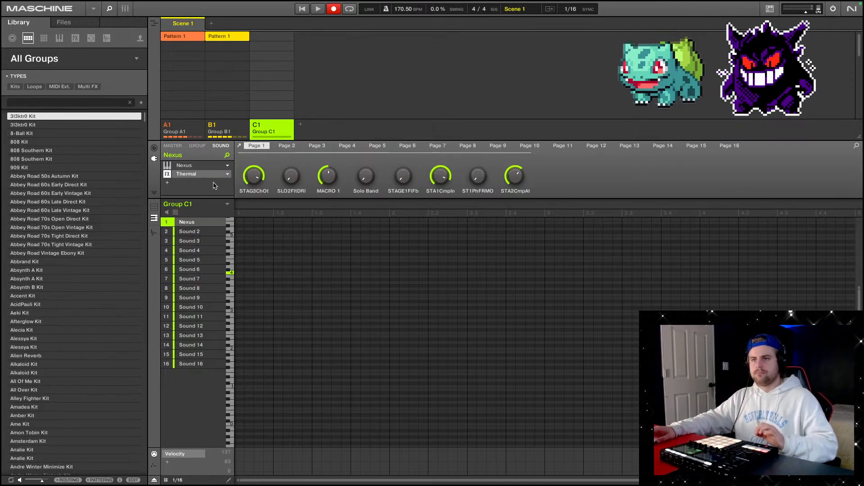
# Load Thermal's Angry Echoes preset from Guitar & Keys, set its Rhythm macro to 0 percent and close the Thermal window.
pyautogui.click(186, 175)
pyautogui.click(448, 42)
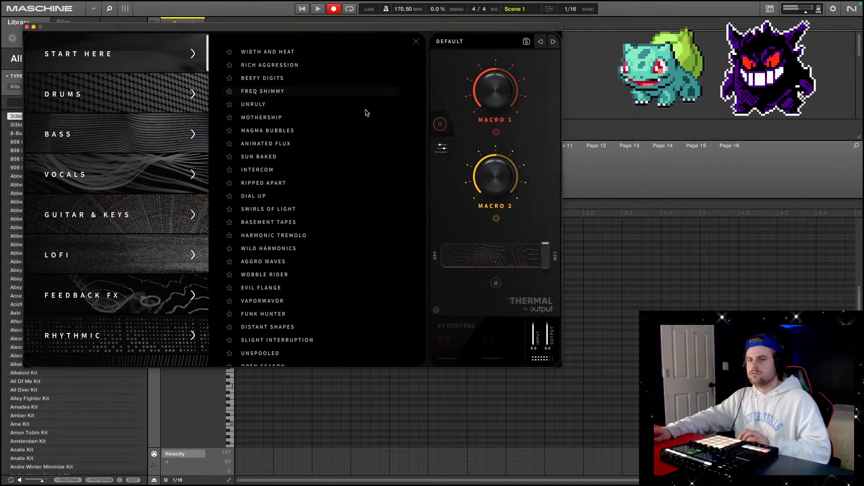
pyautogui.click(86, 214)
pyautogui.click(310, 198)
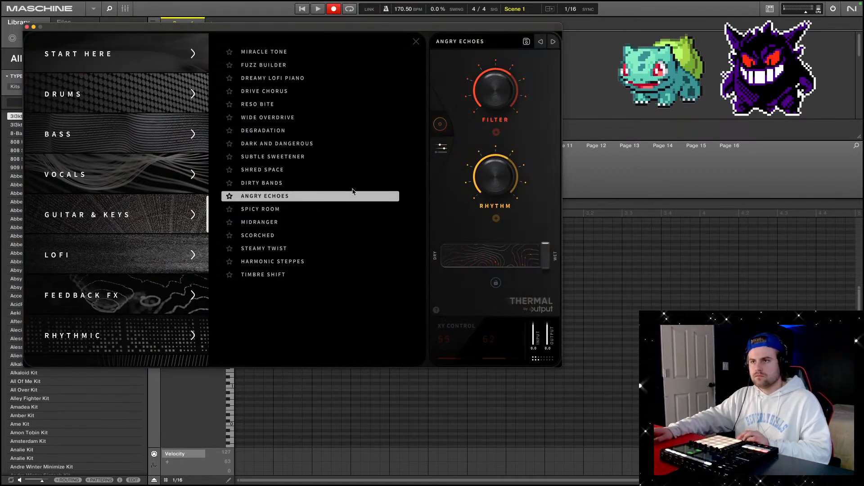
pyautogui.moveTo(503, 210)
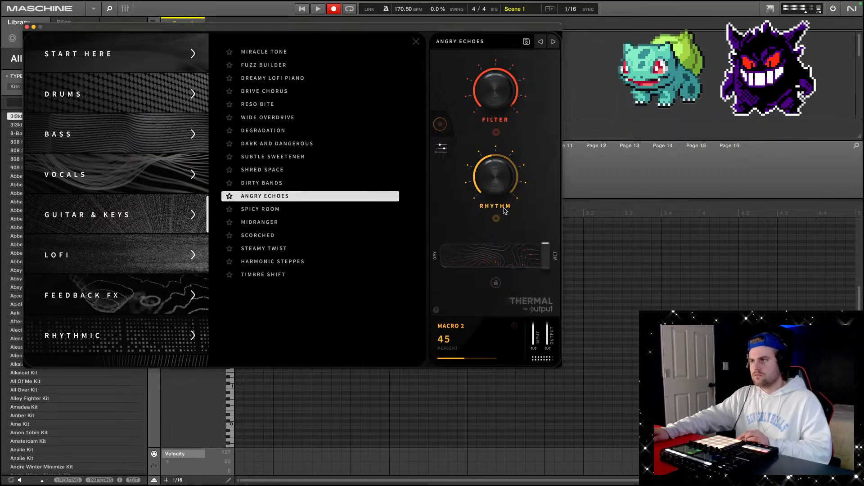
pyautogui.moveTo(504, 210); pyautogui.dragTo(516, 397)
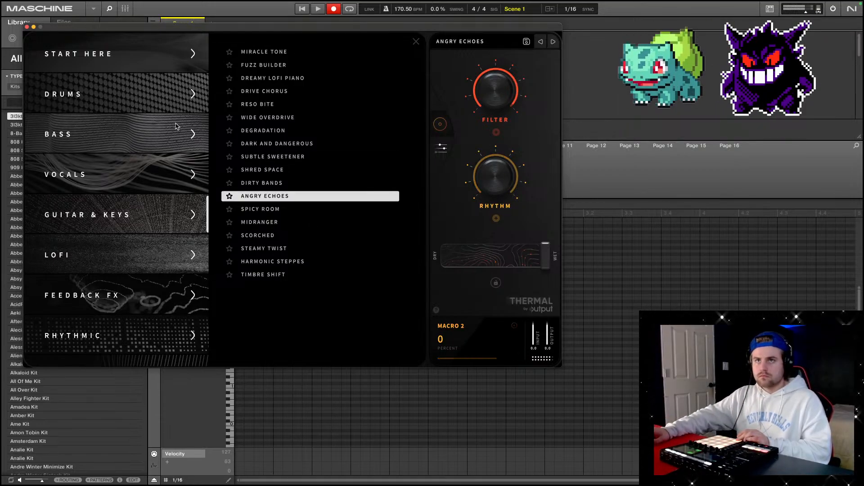
pyautogui.click(26, 27)
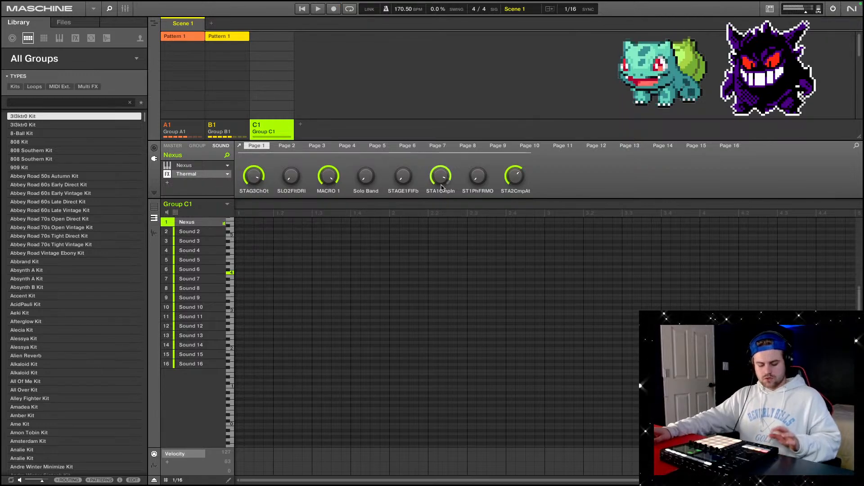
# Record an eight-bar guitar melody over the keys and bass into Group C1's Pattern 1 and quantize its notes.
pyautogui.press('space')
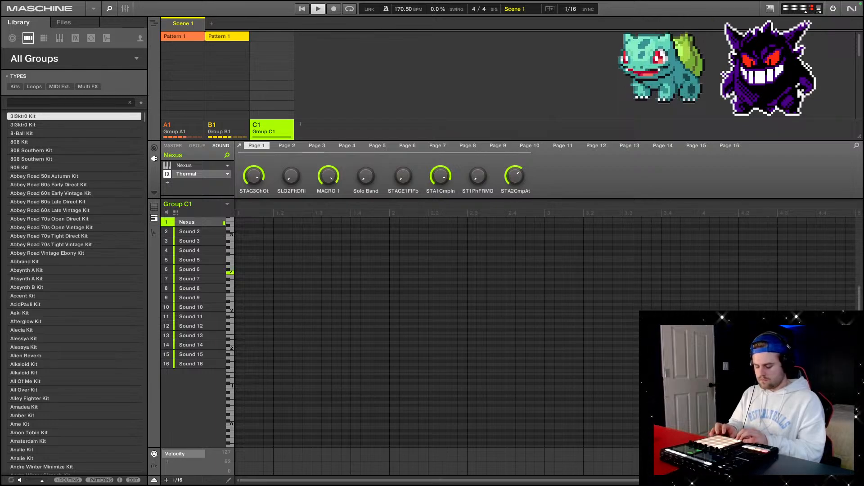
pyautogui.press('space')
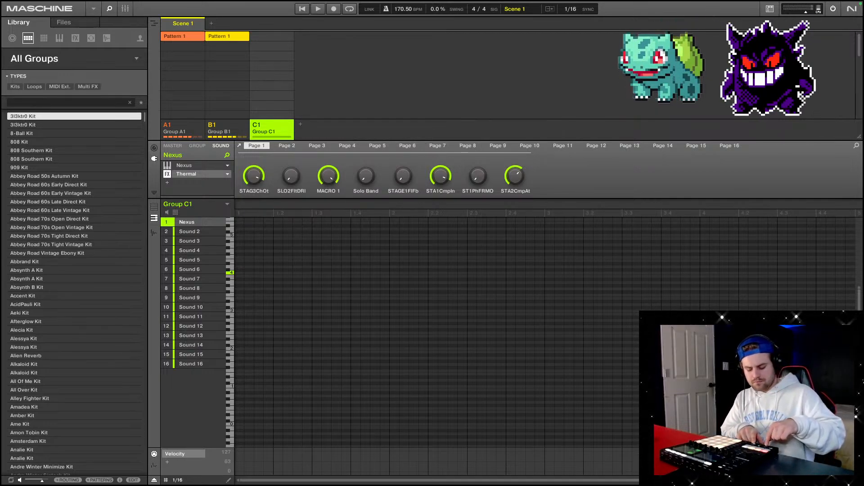
pyautogui.press('r')
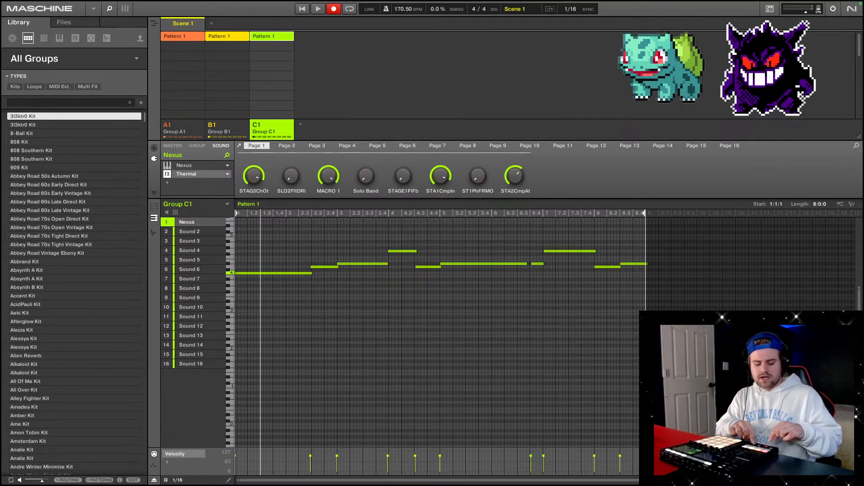
pyautogui.press('space')
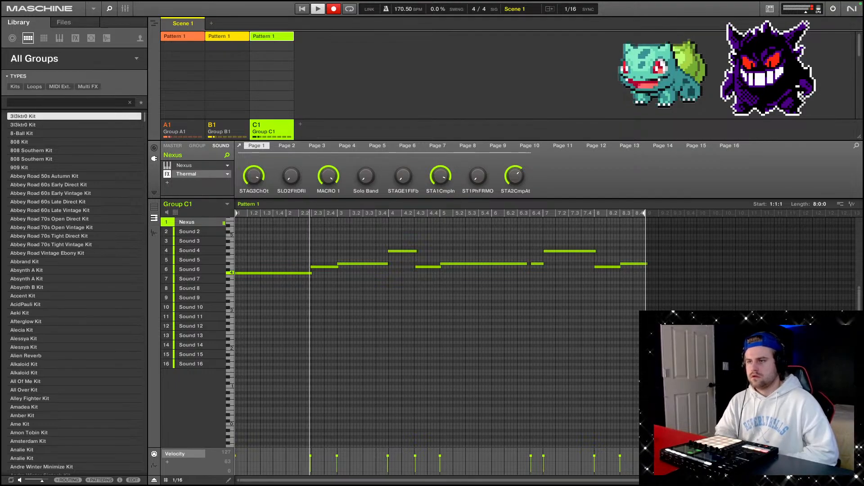
pyautogui.rightClick(431, 426)
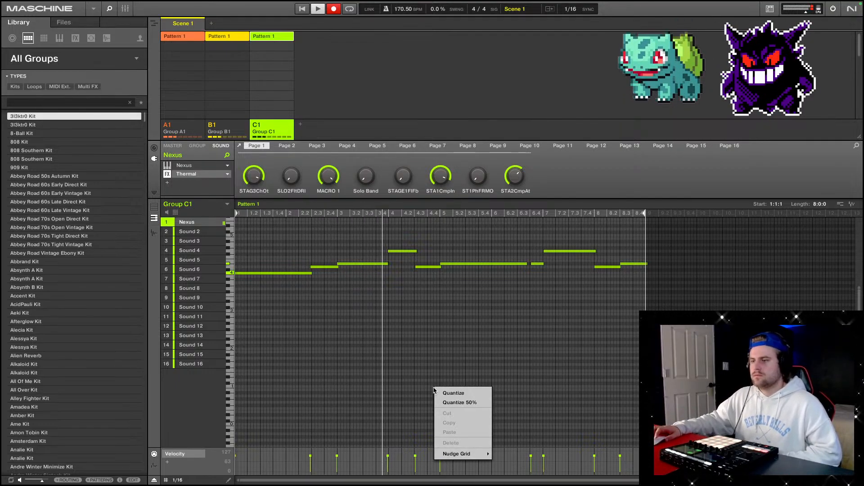
pyautogui.click(466, 392)
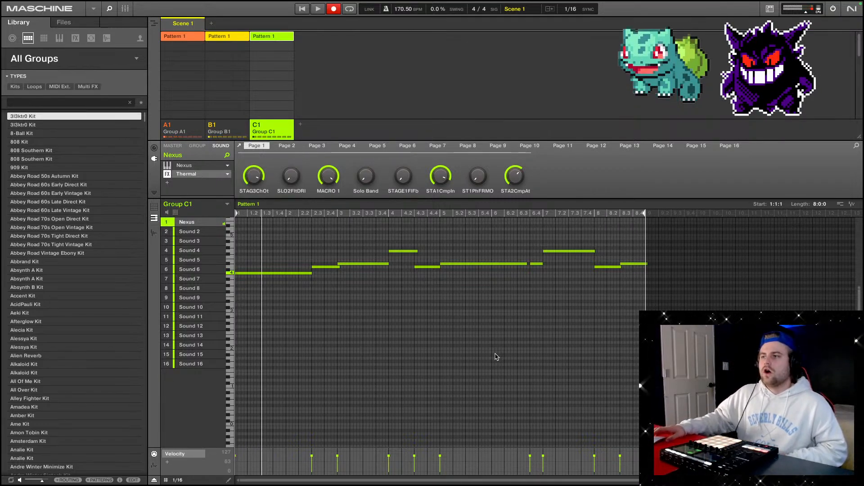
# Create Group D1 and load the Exhale preset Beholder on its Sound 1.
pyautogui.click(301, 128)
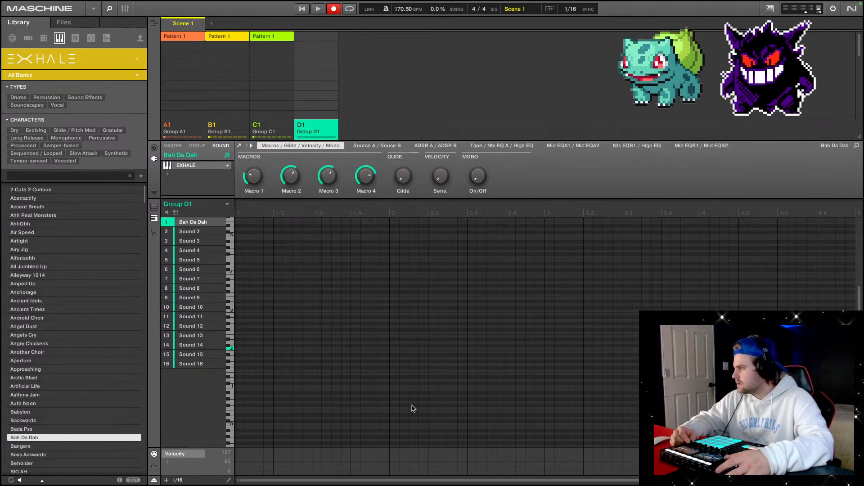
pyautogui.press('Down')
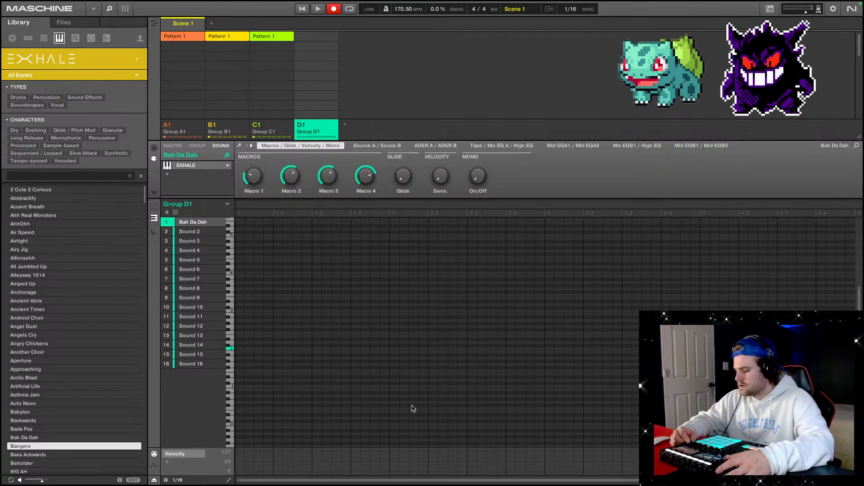
pyautogui.press('Down')
pyautogui.press('Down')
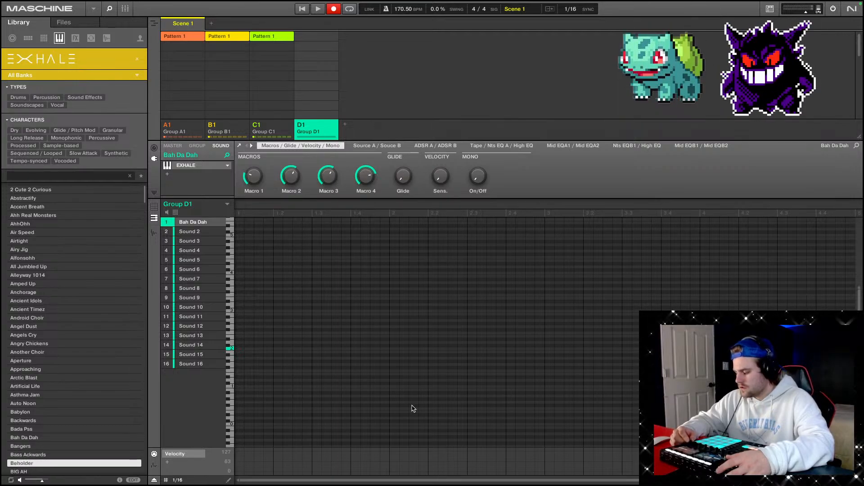
pyautogui.press('Return')
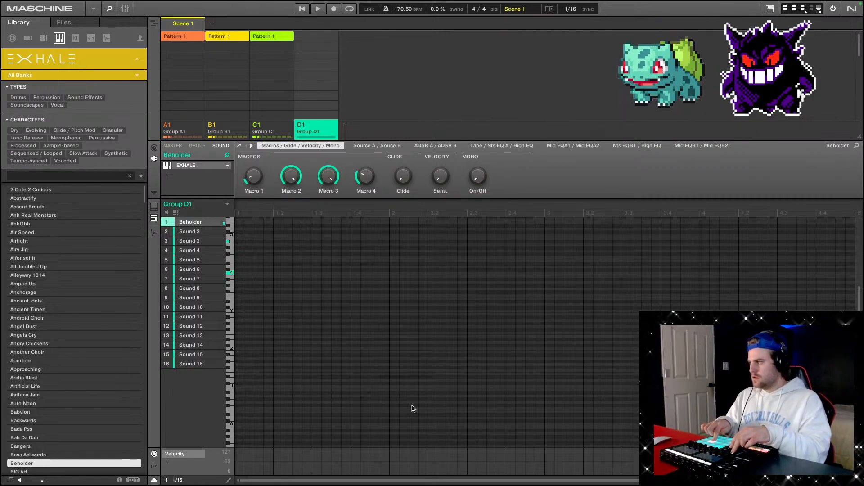
# Add Output's Thermal Audio Unit effect after Exhale on Sound 1 of Group D1.
pyautogui.click(168, 174)
pyautogui.moveTo(202, 201)
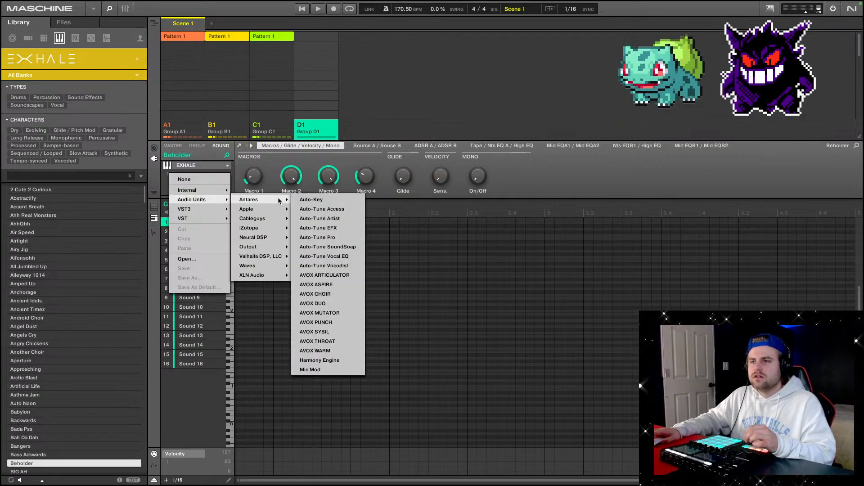
pyautogui.moveTo(279, 228)
pyautogui.moveTo(263, 246)
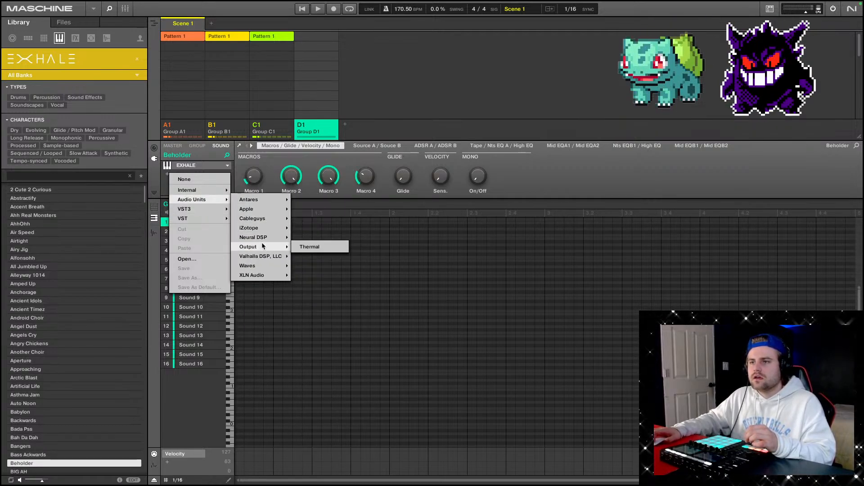
pyautogui.click(333, 246)
# Audition Thermal's Vocals presets Bad Breakup and Tube Slapback, load Unearthed Breath and close the Thermal window.
pyautogui.click(194, 179)
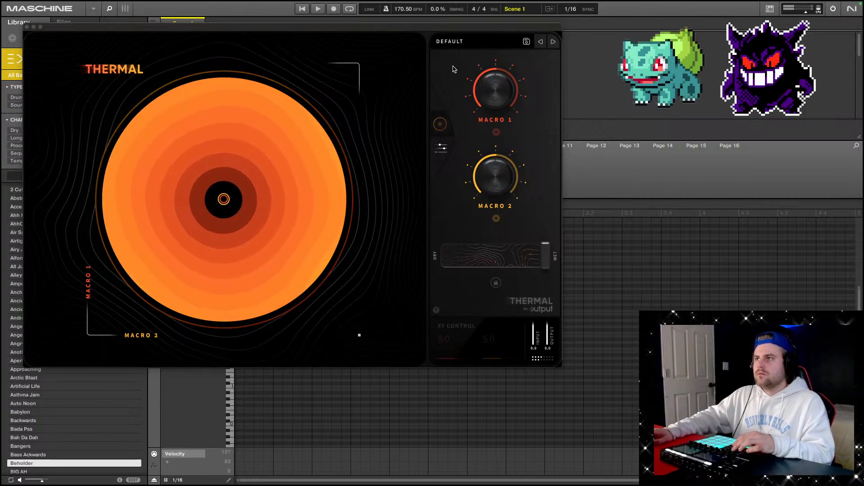
pyautogui.click(478, 42)
pyautogui.click(102, 176)
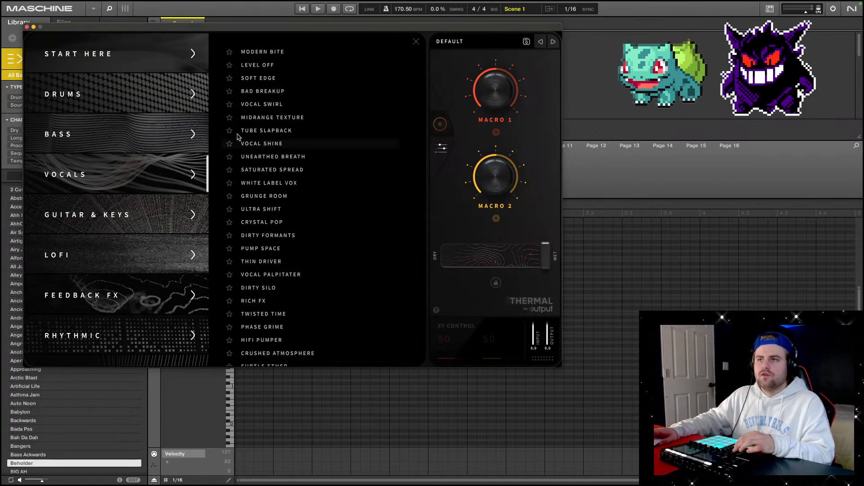
pyautogui.click(287, 92)
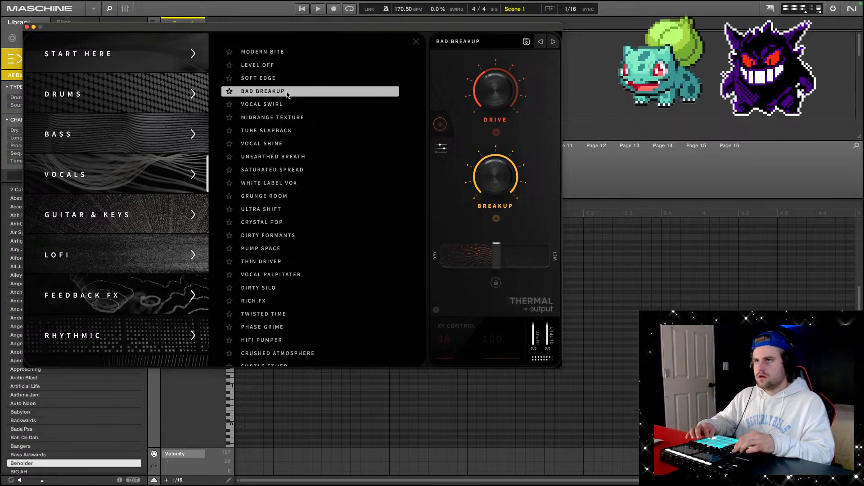
pyautogui.click(276, 131)
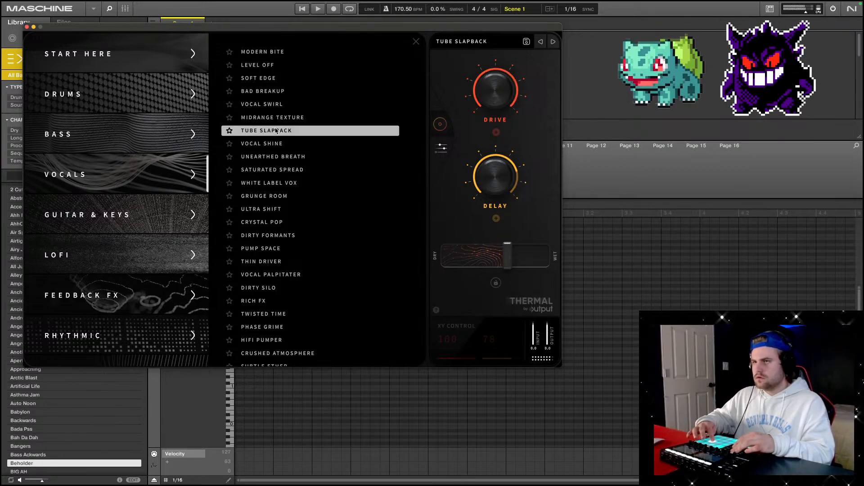
pyautogui.click(276, 157)
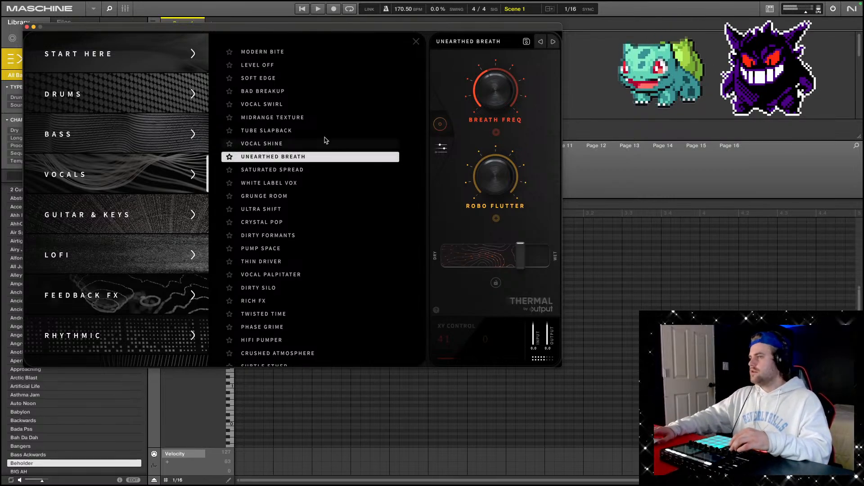
pyautogui.click(27, 28)
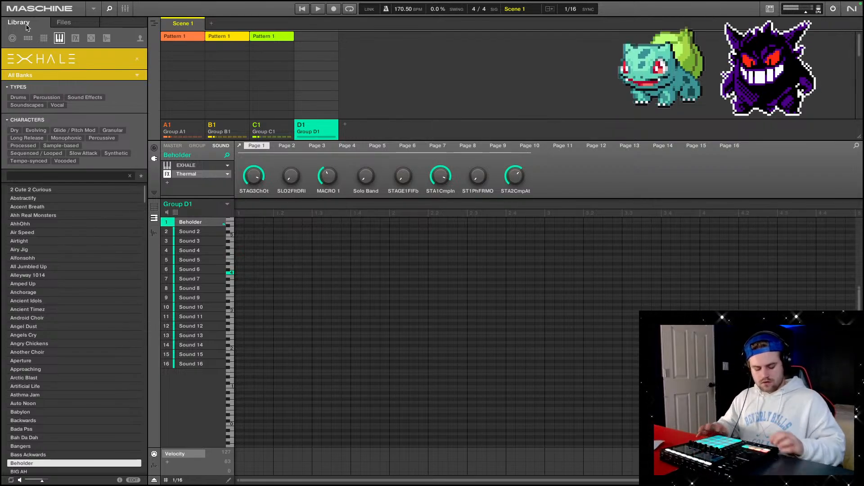
# Record an eight-bar Exhale Beholder vocal part over the other layers into Pattern 1 of Group D1.
pyautogui.press('space')
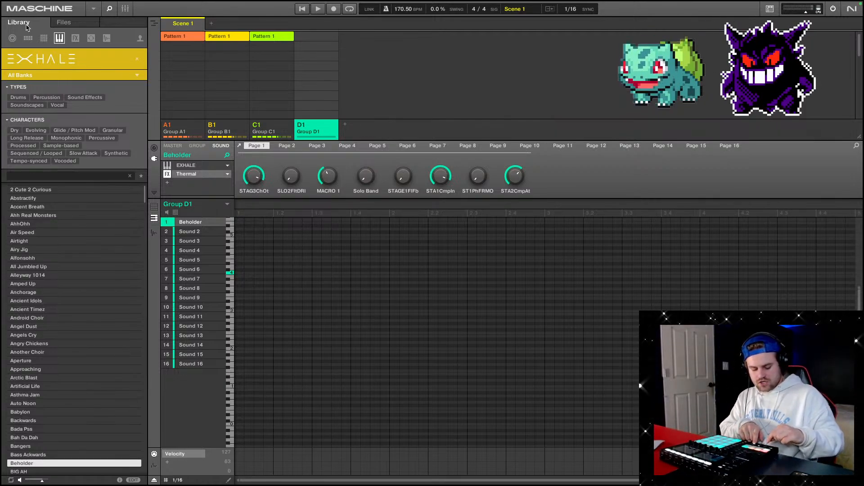
pyautogui.press('r')
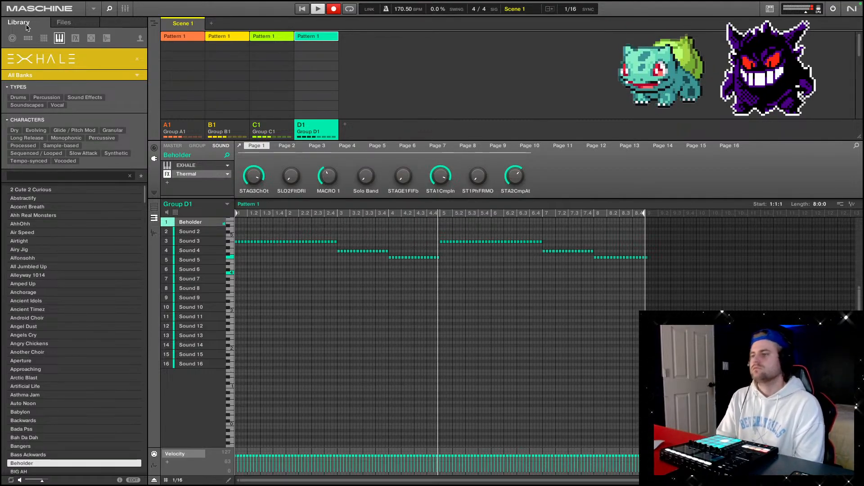
pyautogui.press('space')
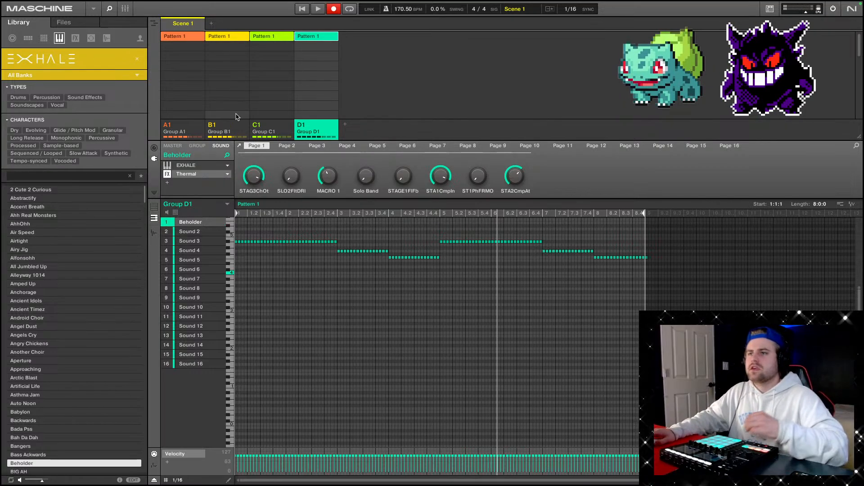
# Mute Groups A1 and B1, play the guitar and vocal groups alone, and unmute both groups.
pyautogui.click(212, 125)
pyautogui.click(166, 126)
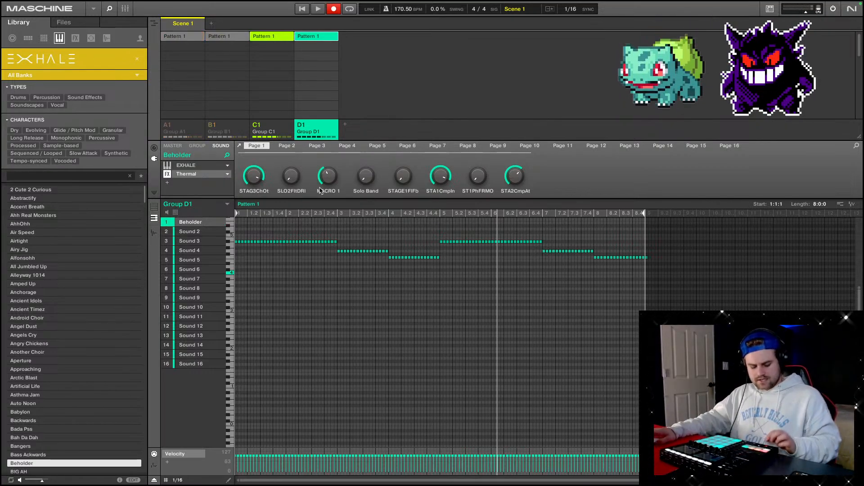
pyautogui.press('space')
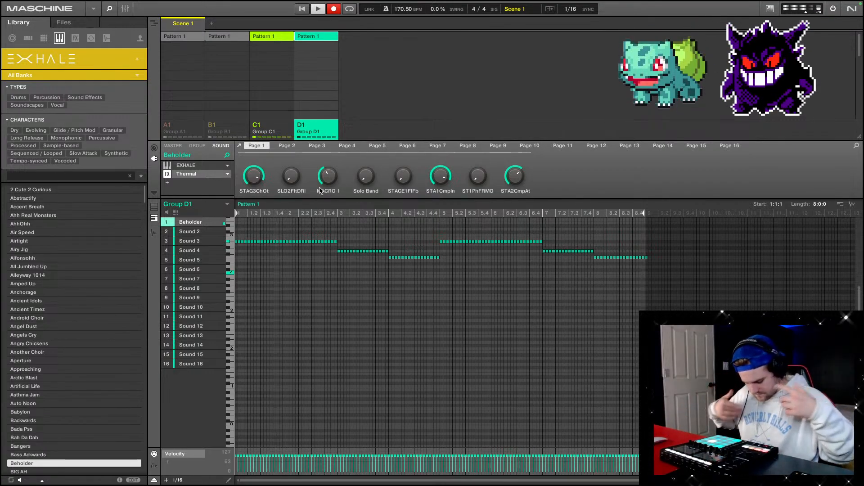
pyautogui.press('space')
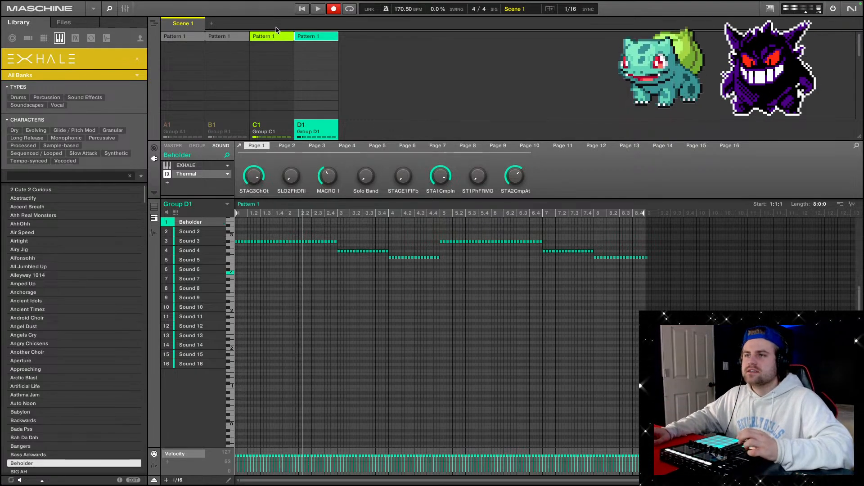
pyautogui.click(213, 126)
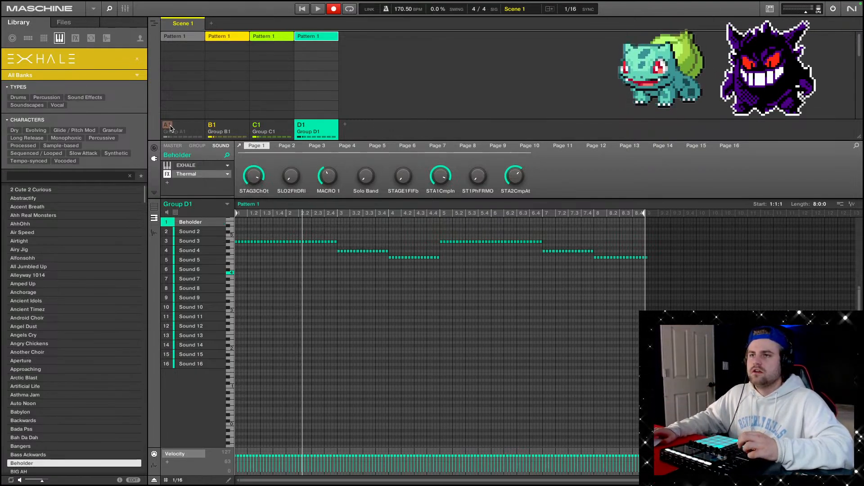
pyautogui.click(169, 126)
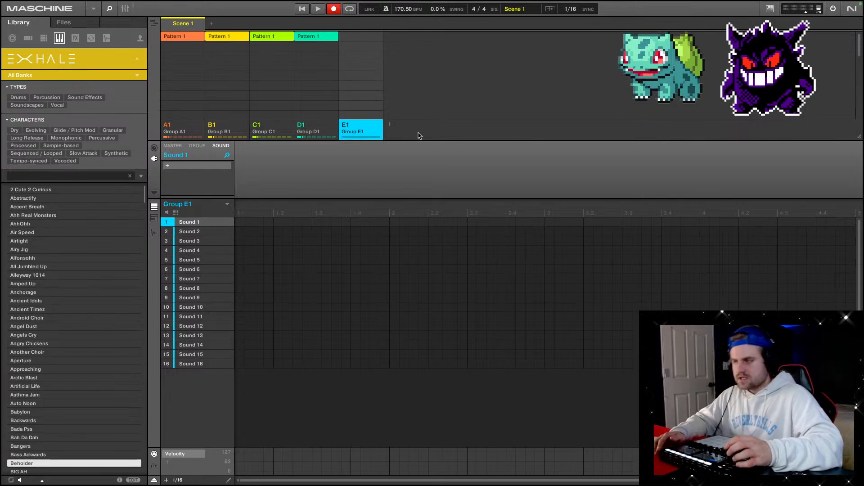
# Load the user group TITUS KIT into Group E1 and switch the group library to the factory content.
pyautogui.click(137, 59)
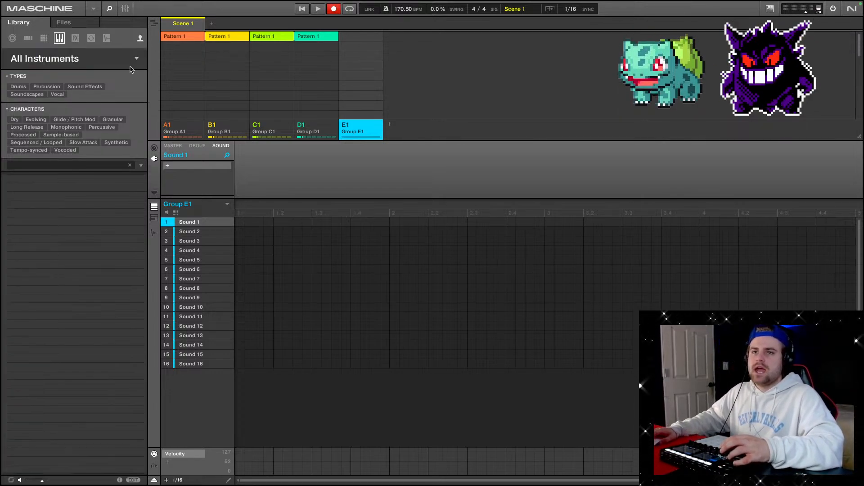
pyautogui.click(28, 38)
pyautogui.doubleClick(27, 122)
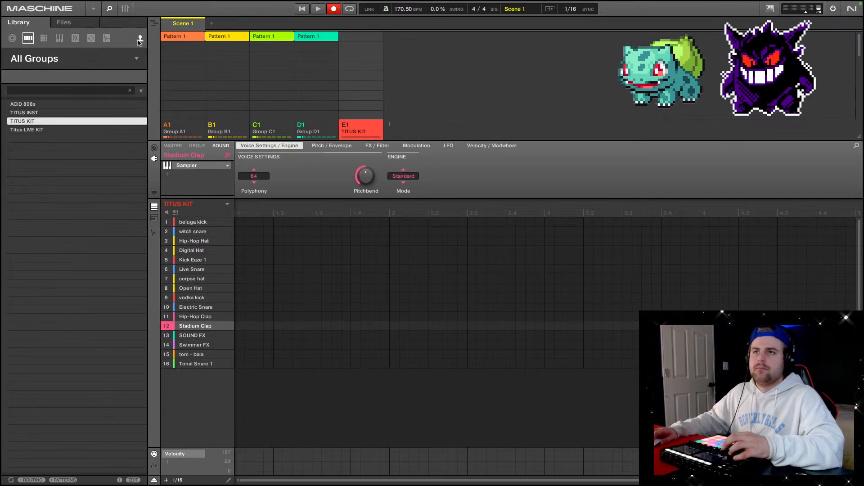
pyautogui.click(140, 40)
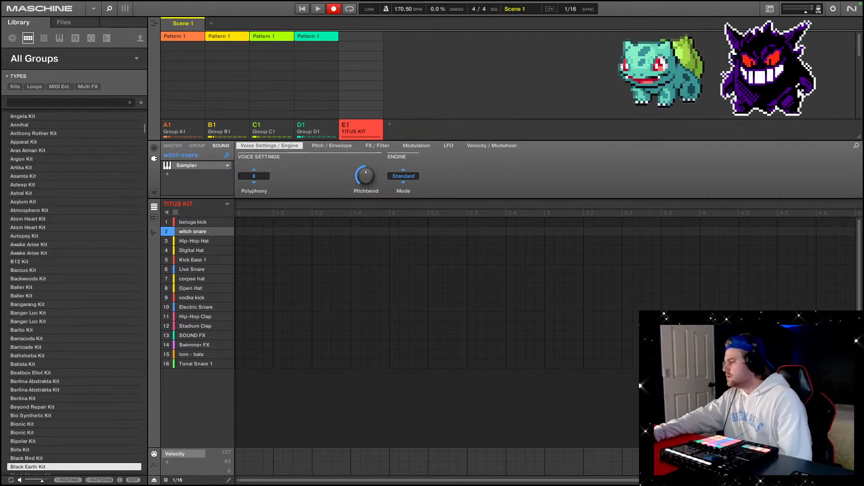
# Record eight bars of beluga kick, witch snare and Hip-Hop Hat into TITUS KIT's Pattern 1 and quantize the notes.
pyautogui.click(277, 125)
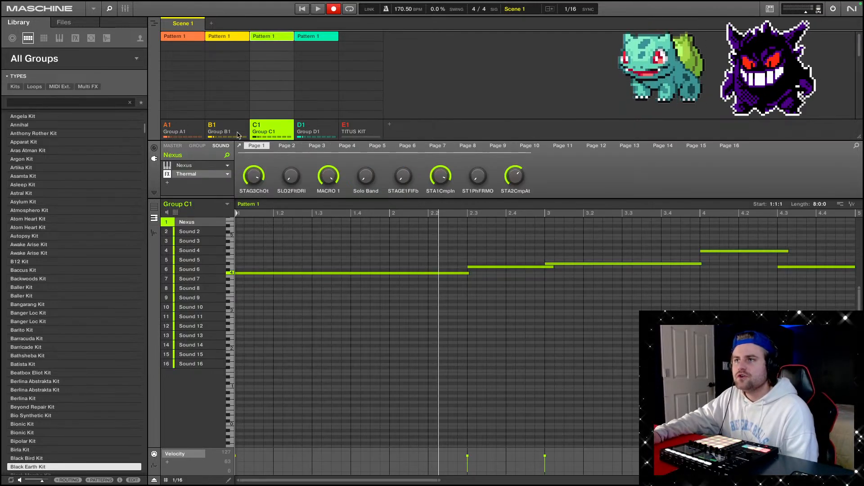
pyautogui.click(170, 129)
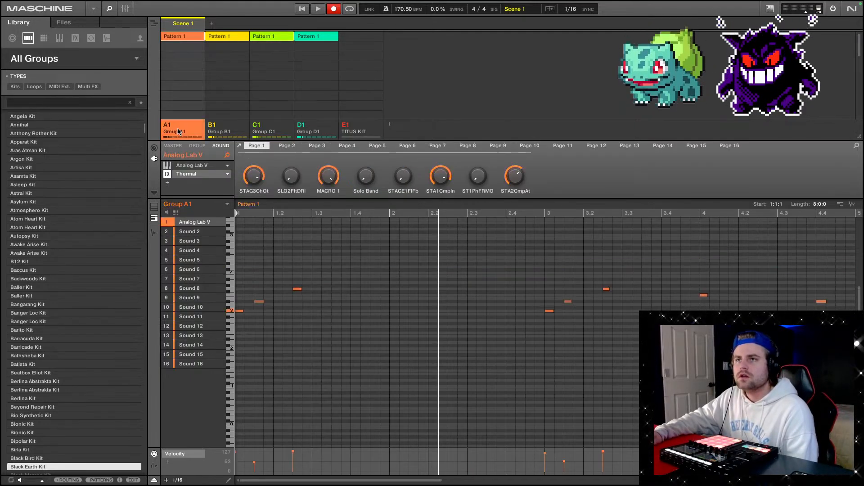
pyautogui.click(315, 129)
pyautogui.click(355, 131)
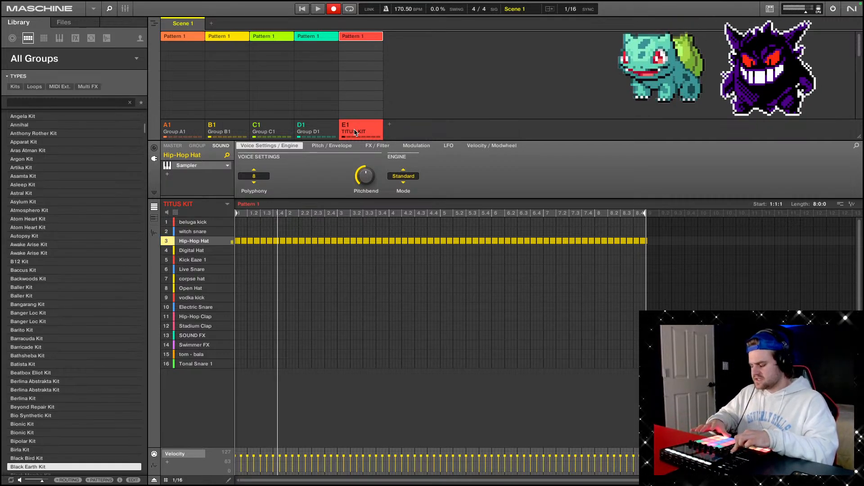
pyautogui.press('space')
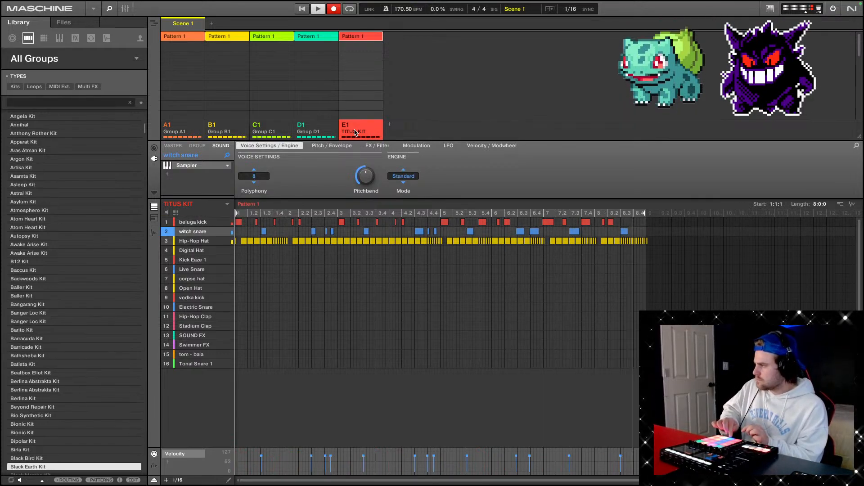
pyautogui.rightClick(336, 291)
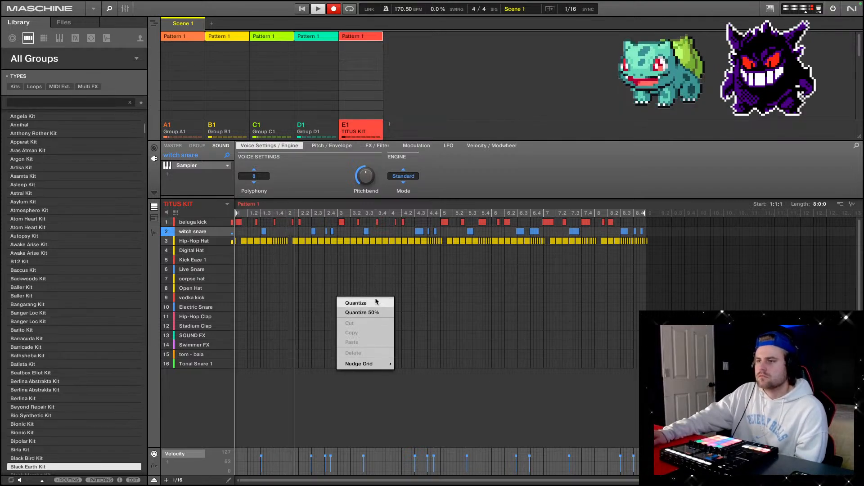
pyautogui.click(376, 303)
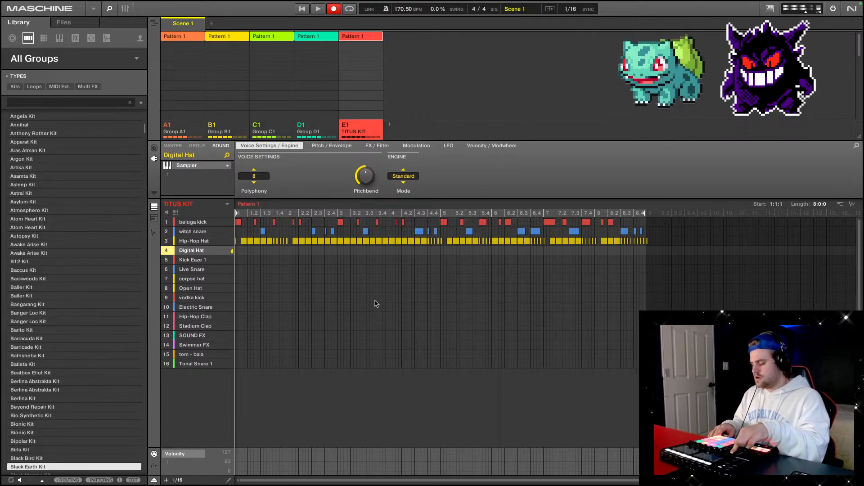
# Add Digital Hat and Electric Snare hits to TITUS KIT's Pattern 1 and quantize them.
pyautogui.press('space')
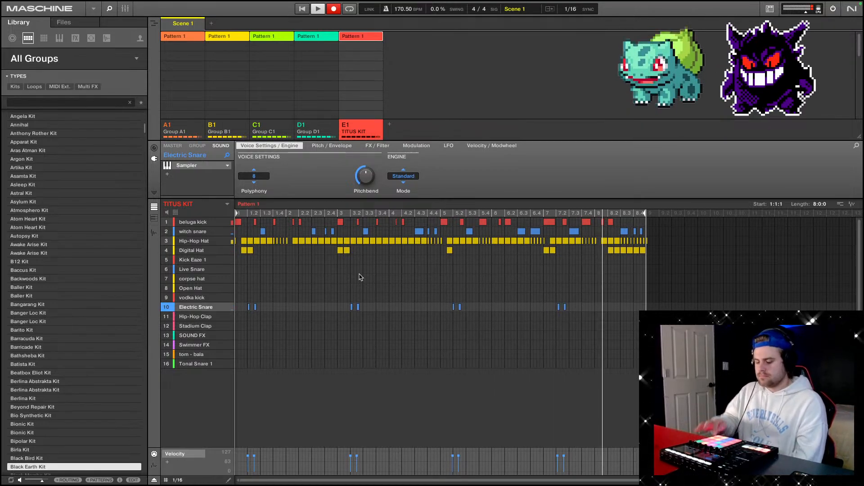
pyautogui.rightClick(334, 318)
pyautogui.click(354, 327)
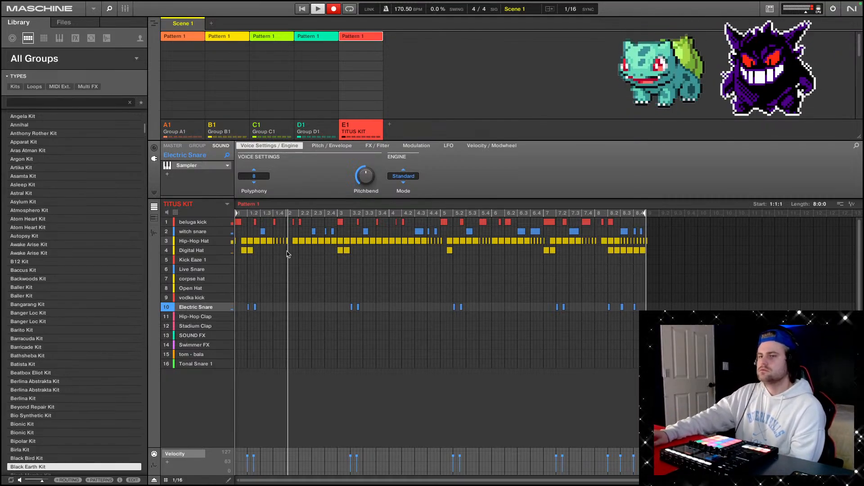
# Record scattered SOUND FX hits into TITUS KIT's Pattern 1 and quantize them.
pyautogui.click(193, 243)
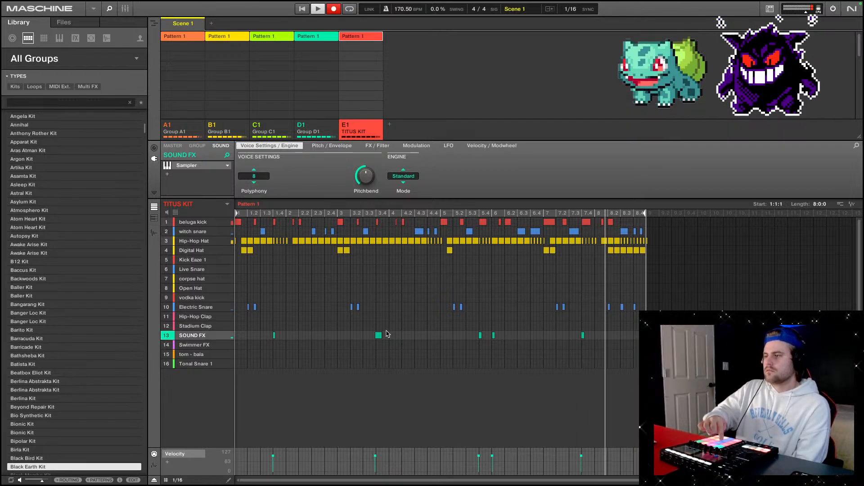
pyautogui.rightClick(424, 299)
pyautogui.click(424, 306)
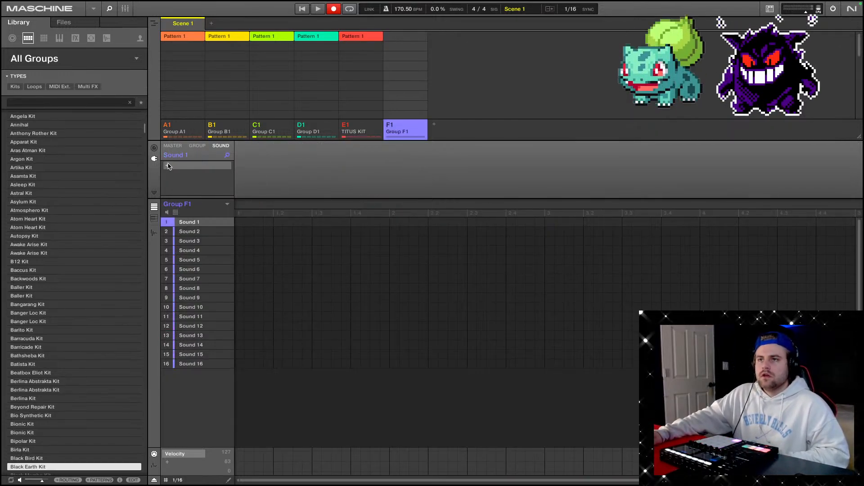
pyautogui.click(199, 166)
pyautogui.click(303, 163)
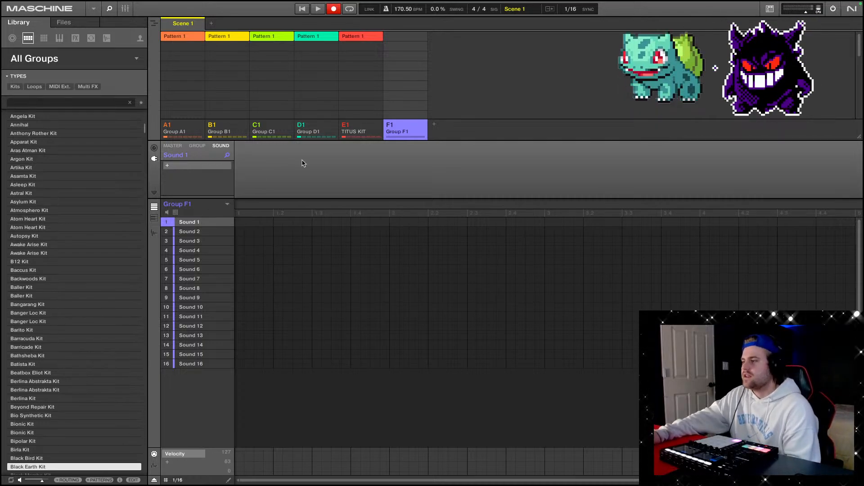
pyautogui.click(358, 127)
pyautogui.click(263, 133)
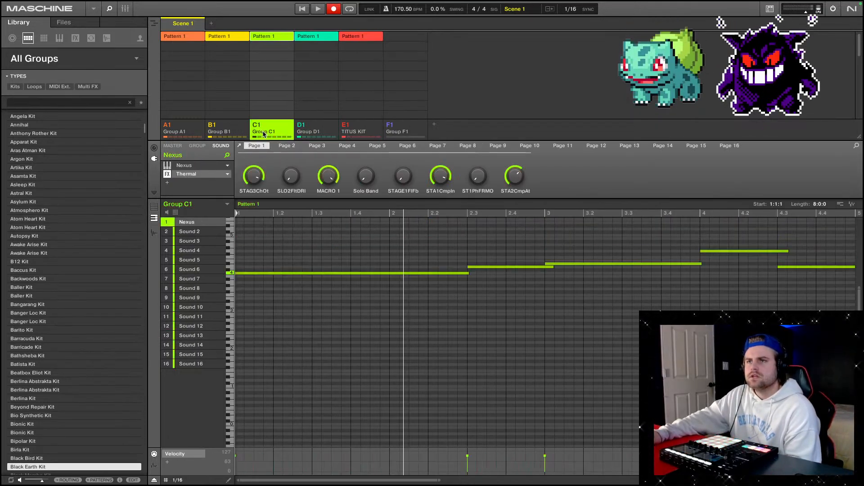
# Play the beat from Group A1 alone and bring in Groups B1, C1, D1 and TITUS KIT one at a time.
pyautogui.click(173, 133)
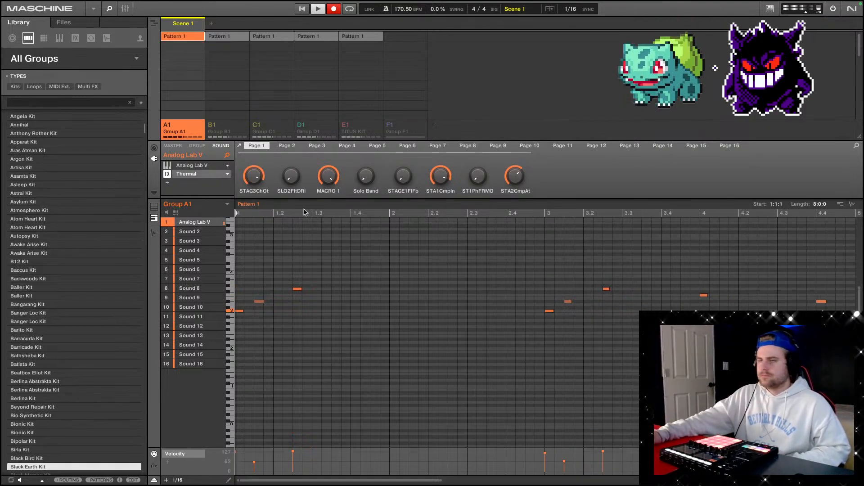
pyautogui.click(212, 127)
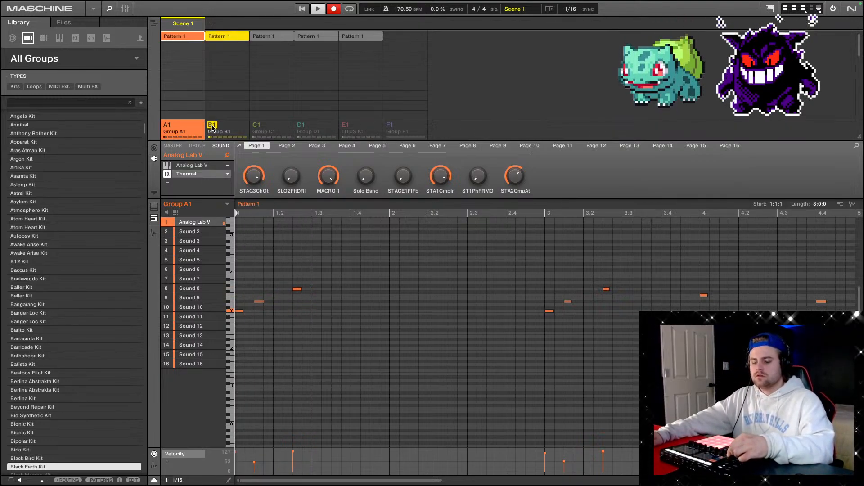
pyautogui.click(230, 132)
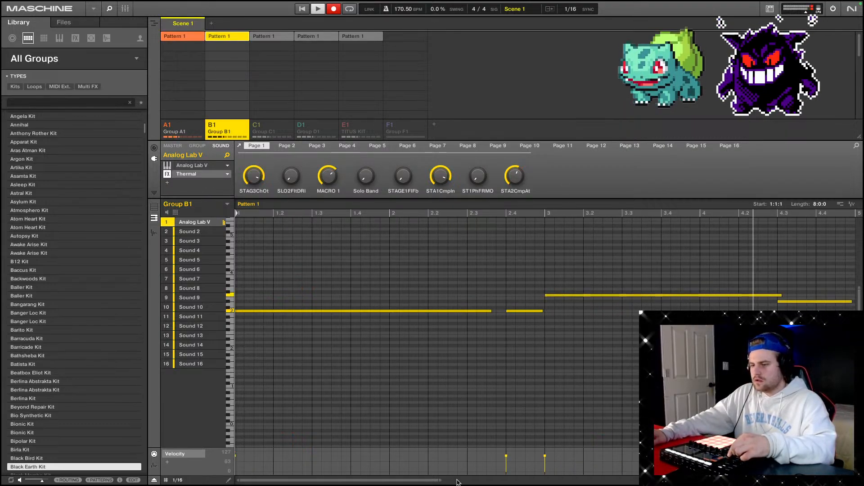
pyautogui.moveTo(514, 481); pyautogui.dragTo(696, 480)
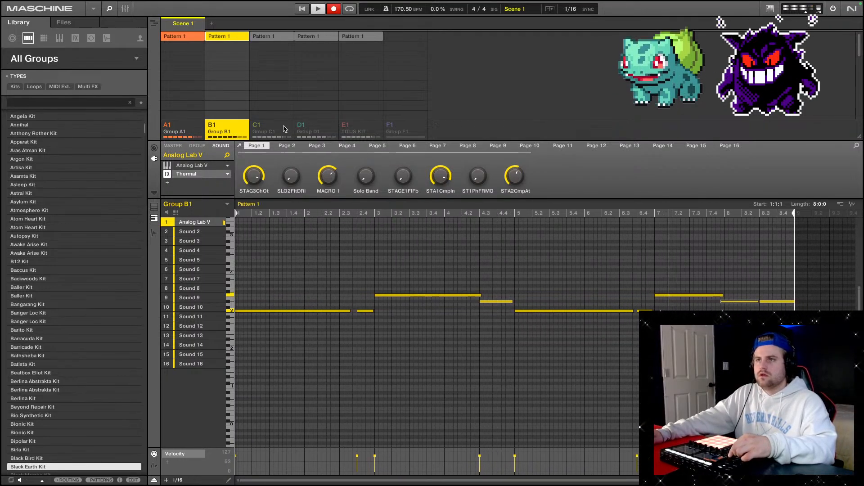
pyautogui.click(268, 131)
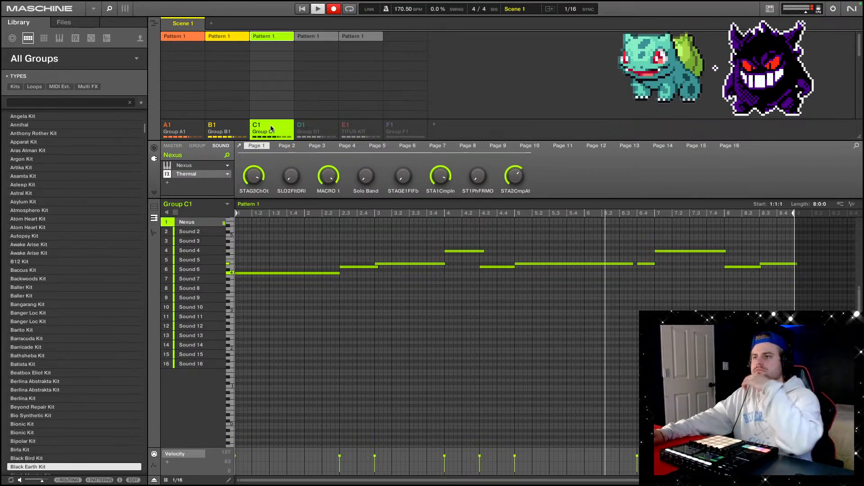
pyautogui.click(309, 134)
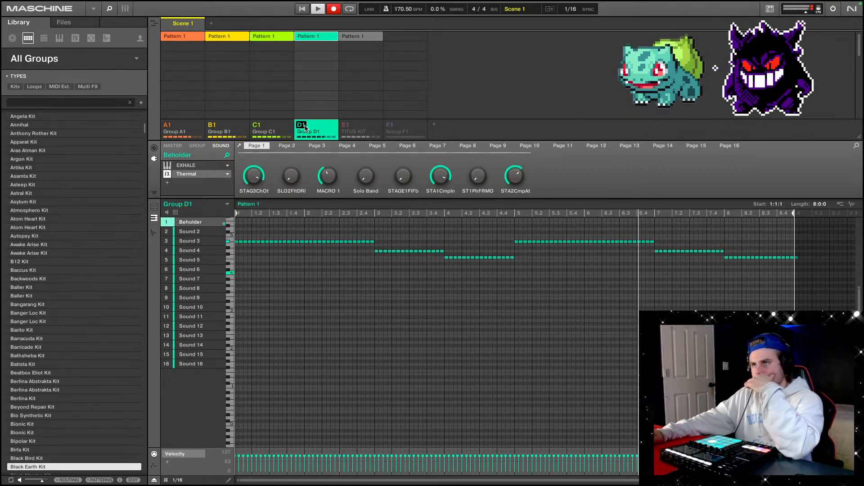
pyautogui.click(346, 126)
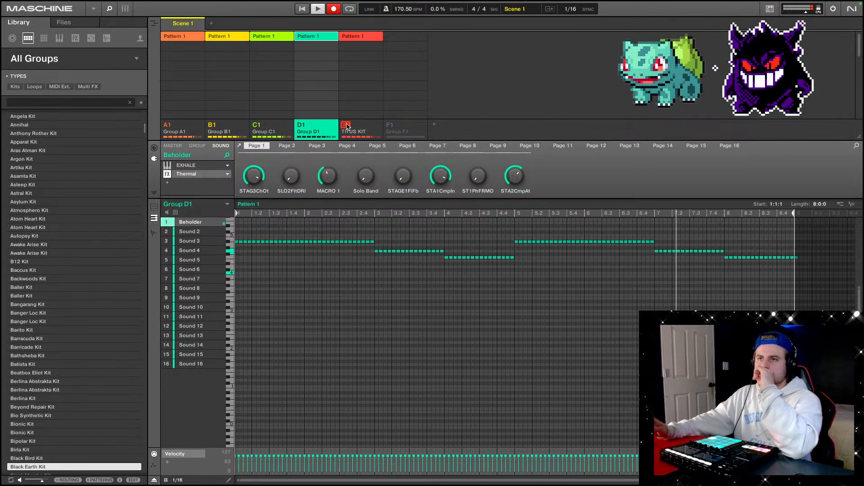
# Load Arturia's Analog Lab Audio Unit instrument on Sound 1 of Group F1.
pyautogui.click(394, 128)
pyautogui.click(392, 128)
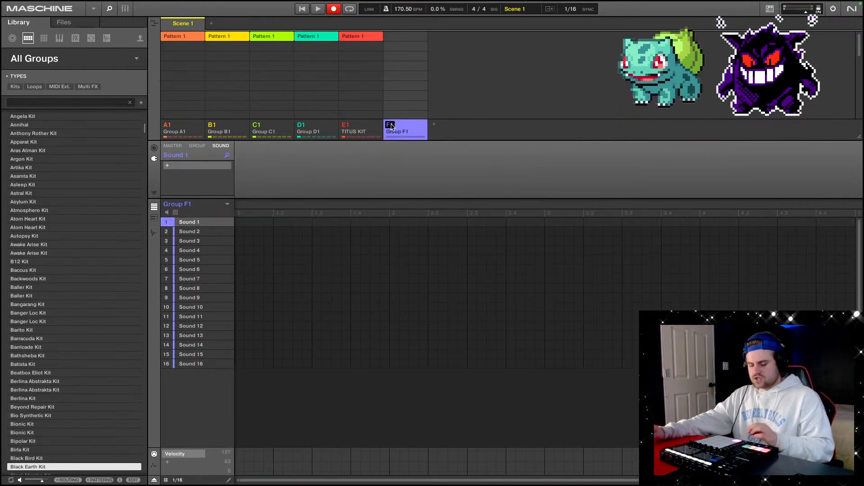
pyautogui.click(167, 168)
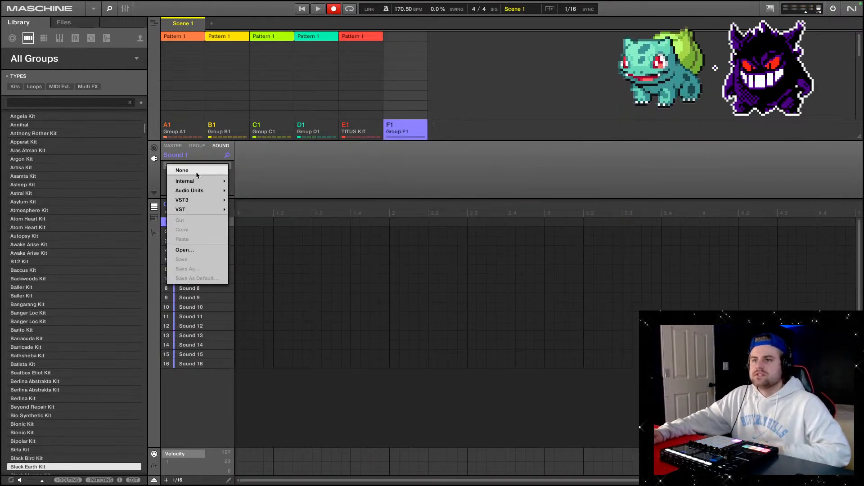
pyautogui.moveTo(193, 190)
pyautogui.moveTo(259, 210)
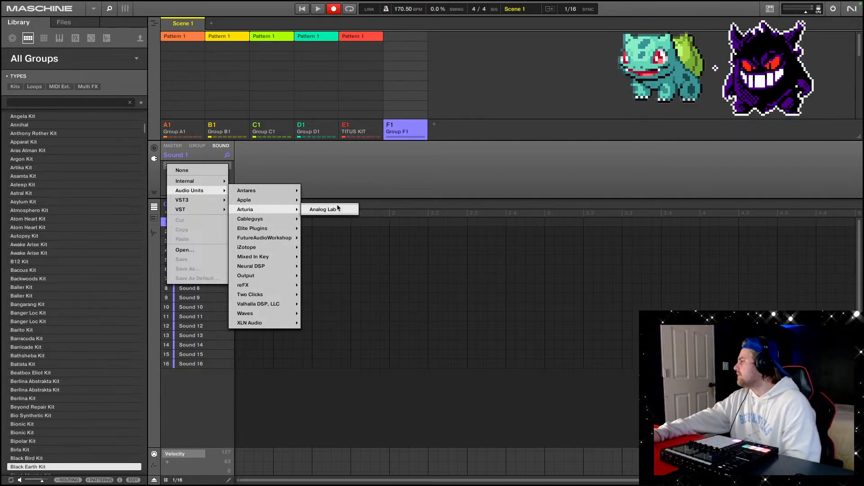
pyautogui.click(338, 208)
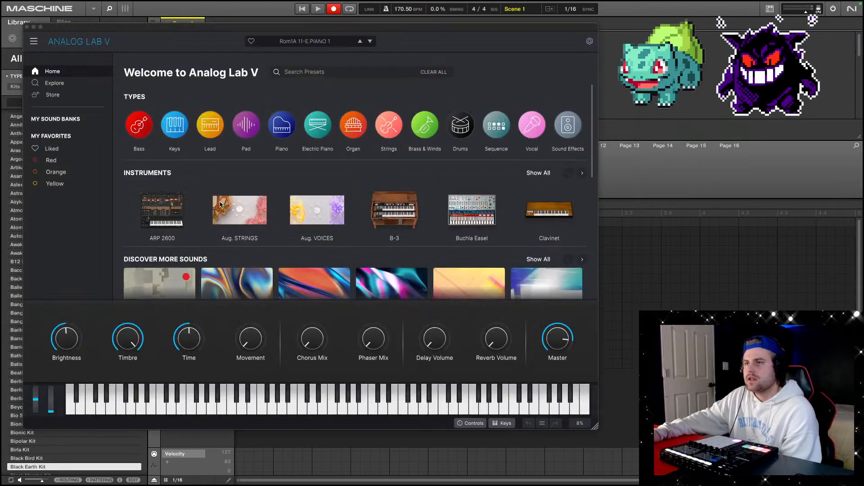
# Filter the Analog Lab V presets to Lead and audition Oxegen, Cosmic Prophecy, Bend Me and 80's Voice.
pyautogui.click(211, 126)
pyautogui.click(210, 123)
pyautogui.scroll(-1, 210, 179)
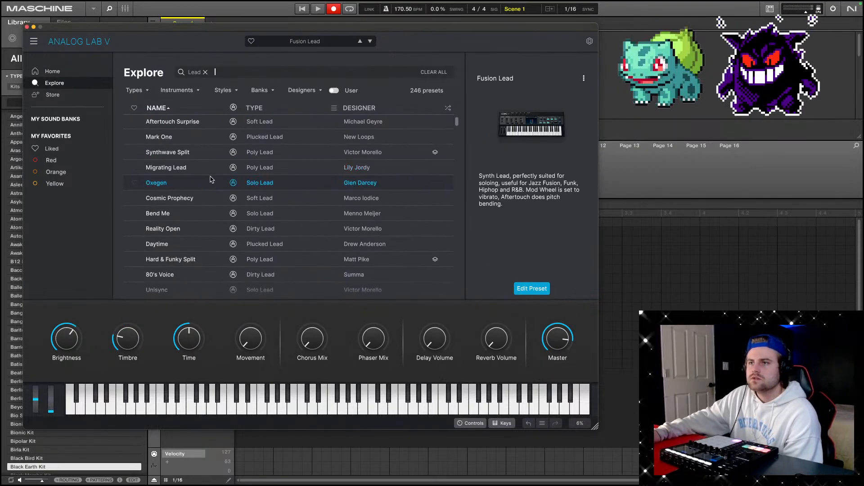
pyautogui.click(209, 179)
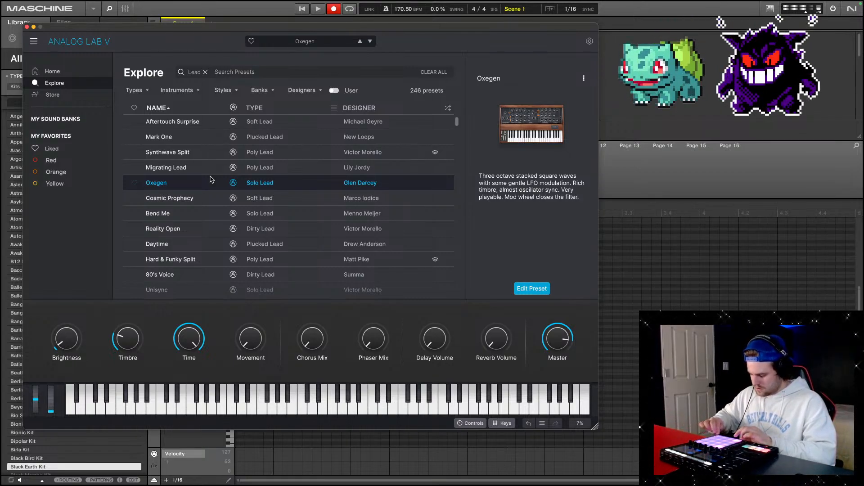
pyautogui.click(191, 203)
pyautogui.click(189, 215)
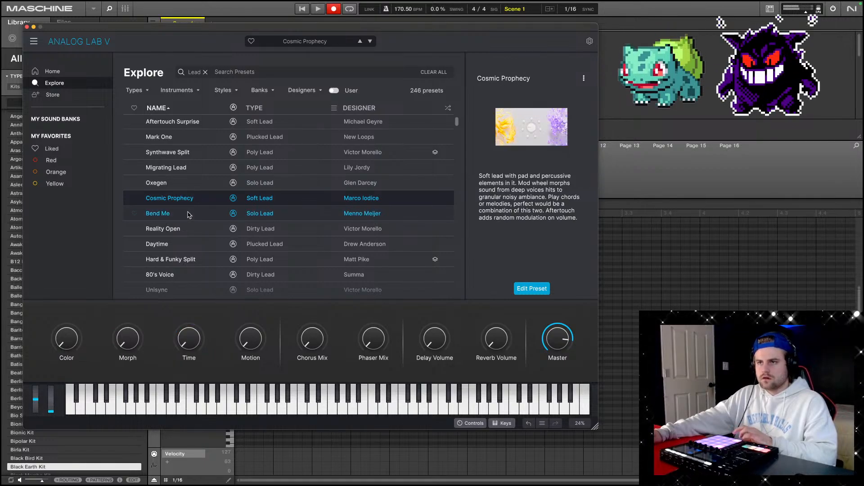
pyautogui.scroll(-2, 192, 226)
pyautogui.click(191, 226)
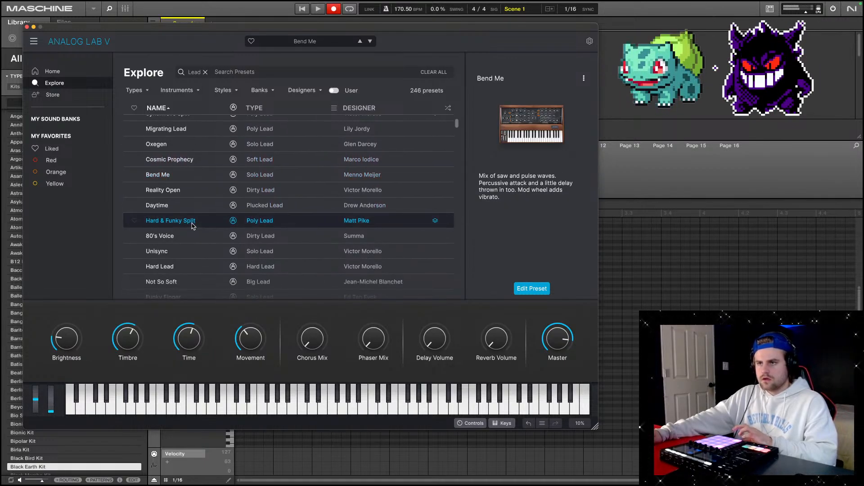
pyautogui.click(191, 236)
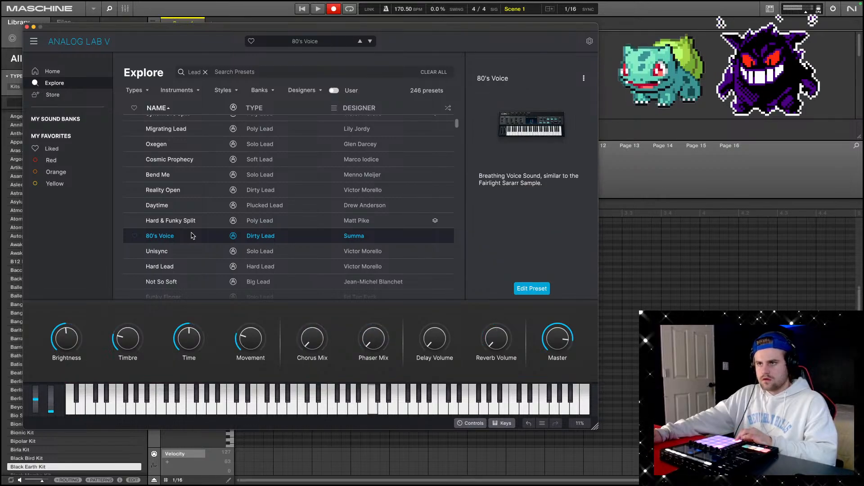
# Audition the lead presets Funky Finger, Chord And Square, Super Fedback and Lead of War.
pyautogui.scroll(-2, 191, 236)
pyautogui.scroll(-3, 192, 236)
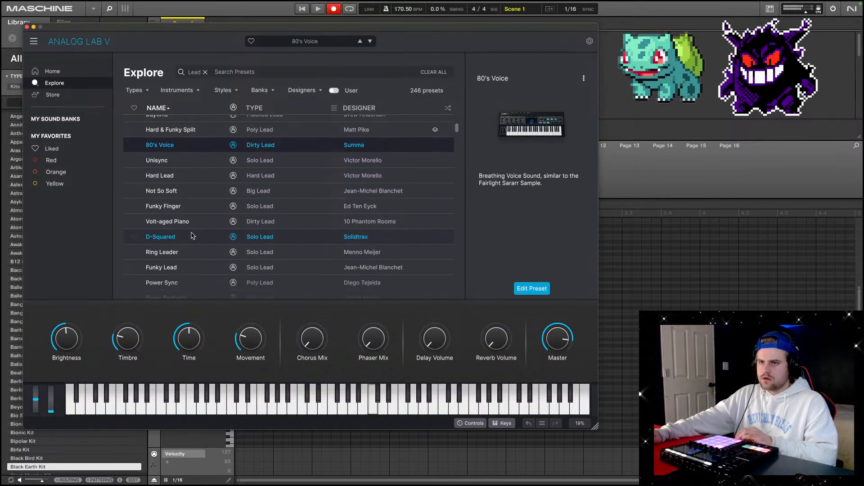
pyautogui.click(195, 208)
pyautogui.scroll(-4, 195, 210)
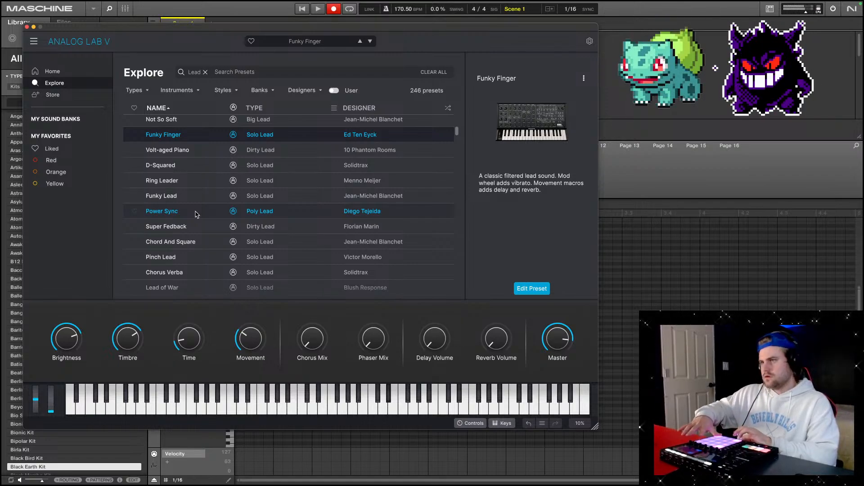
pyautogui.click(182, 240)
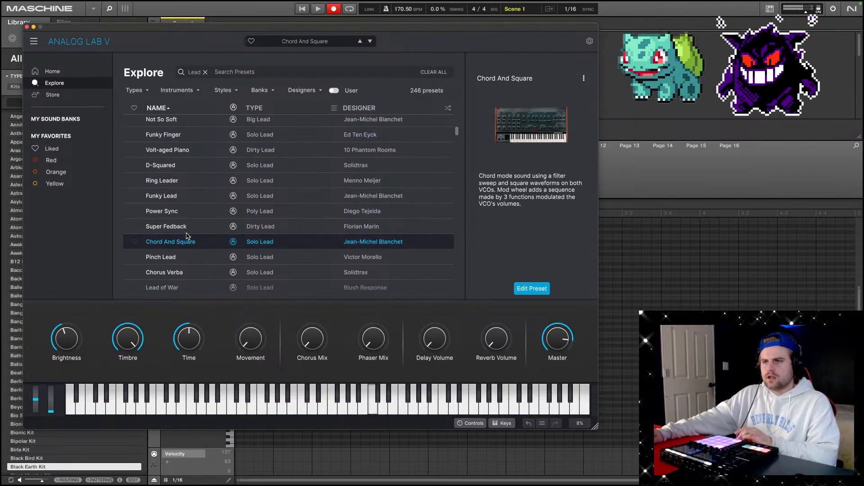
pyautogui.click(187, 230)
pyautogui.scroll(-1, 205, 262)
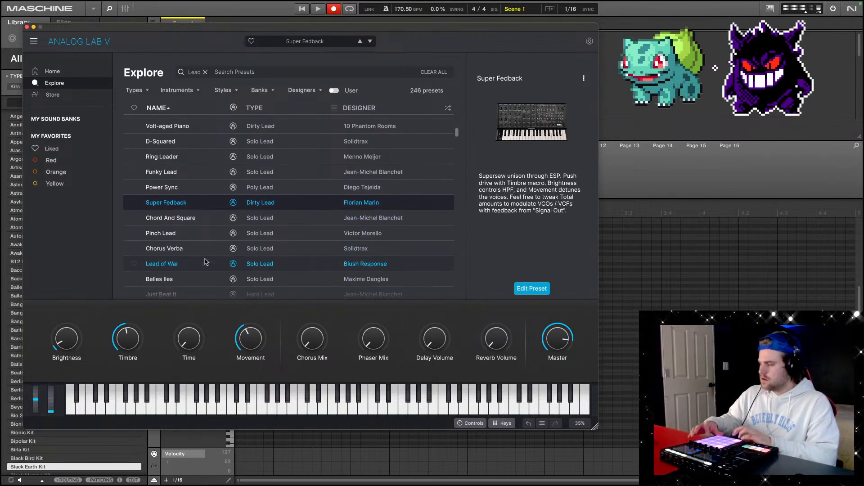
pyautogui.click(205, 264)
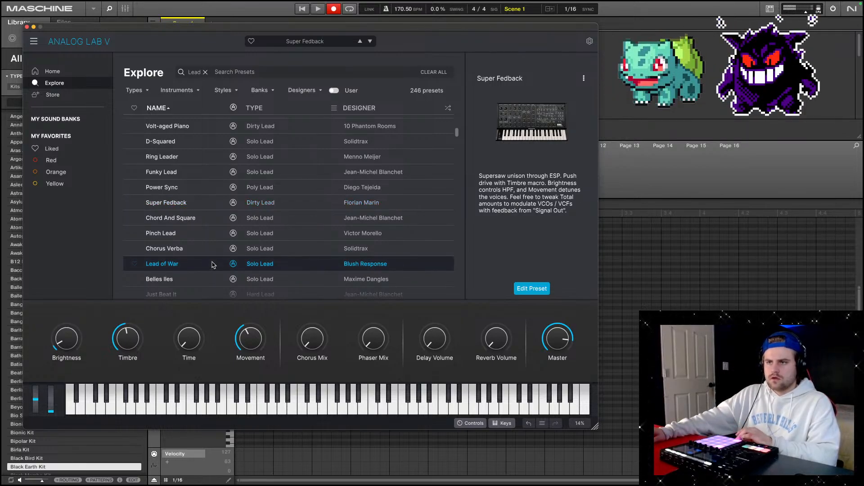
# Continue auditioning lead presets, including Just Beat It, 4 Octave Saw, Acidid Prophecy and Anthem2.
pyautogui.scroll(-2, 213, 267)
pyautogui.click(212, 269)
pyautogui.scroll(-3, 211, 270)
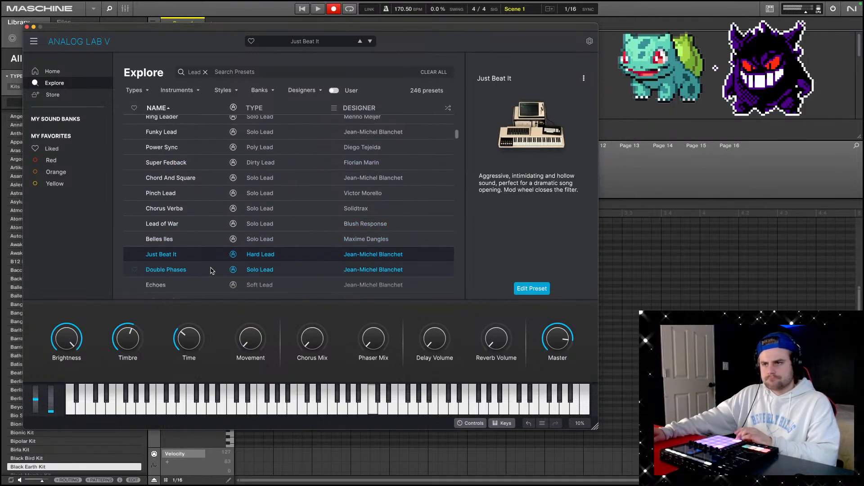
pyautogui.click(212, 266)
pyautogui.scroll(-4, 211, 270)
pyautogui.click(211, 268)
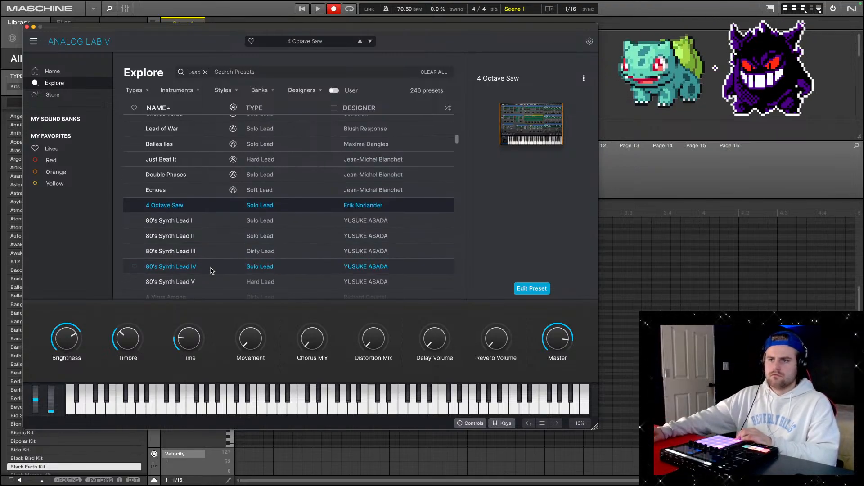
pyautogui.scroll(-4, 210, 270)
pyautogui.click(198, 255)
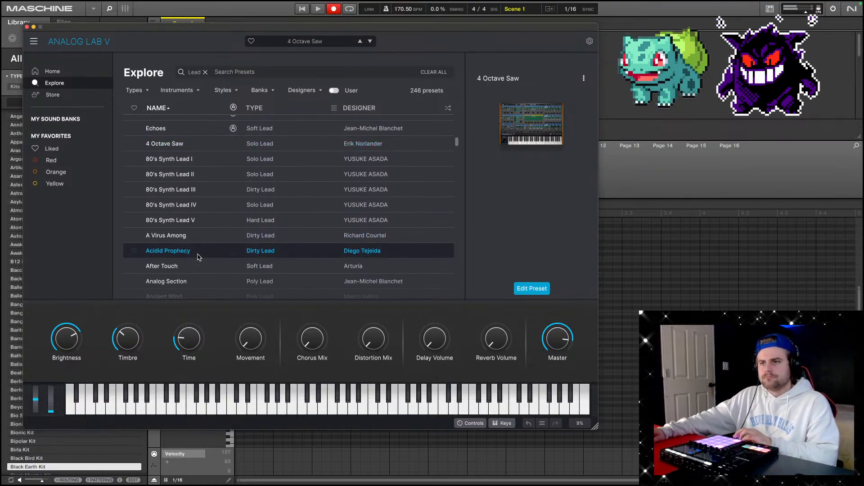
pyautogui.scroll(-4, 207, 259)
pyautogui.click(215, 258)
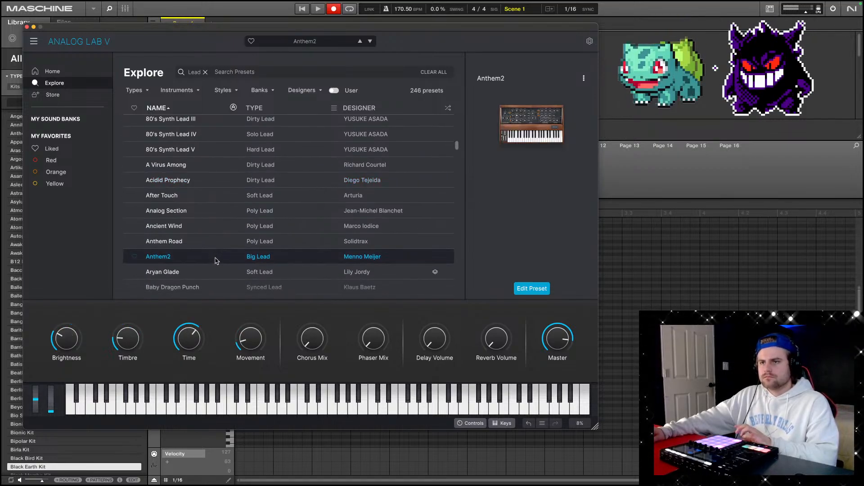
# Load the Baby Dragon Punch preset, lower its Brightness, raise Timbre, set Chorus Mix to about 0.772 and close the plugin window.
pyautogui.scroll(-6, 215, 260)
pyautogui.click(216, 258)
pyautogui.click(204, 195)
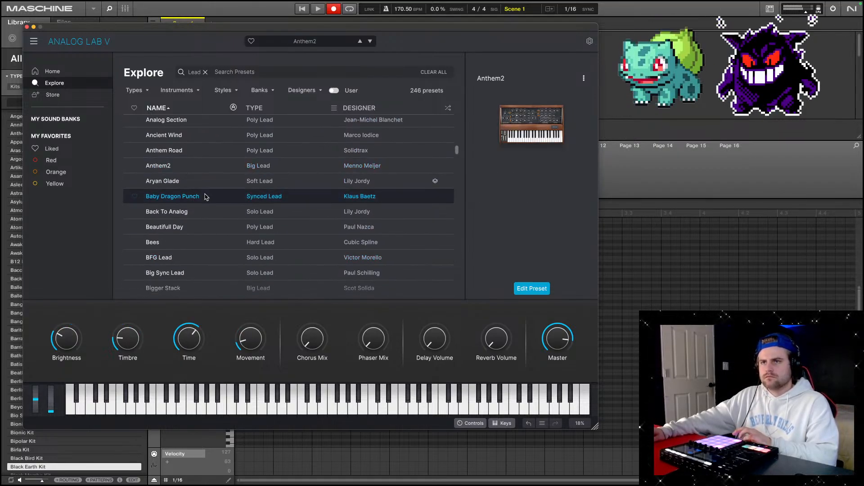
pyautogui.scroll(-2, 238, 202)
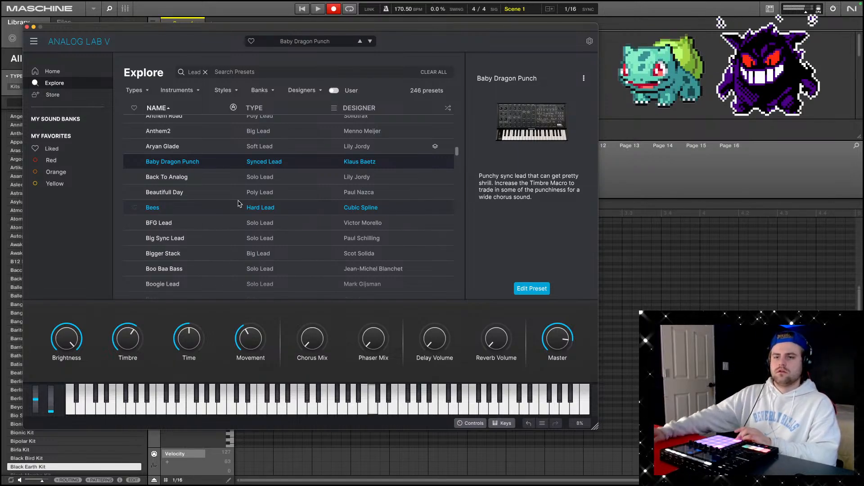
pyautogui.moveTo(63, 336); pyautogui.dragTo(63, 360)
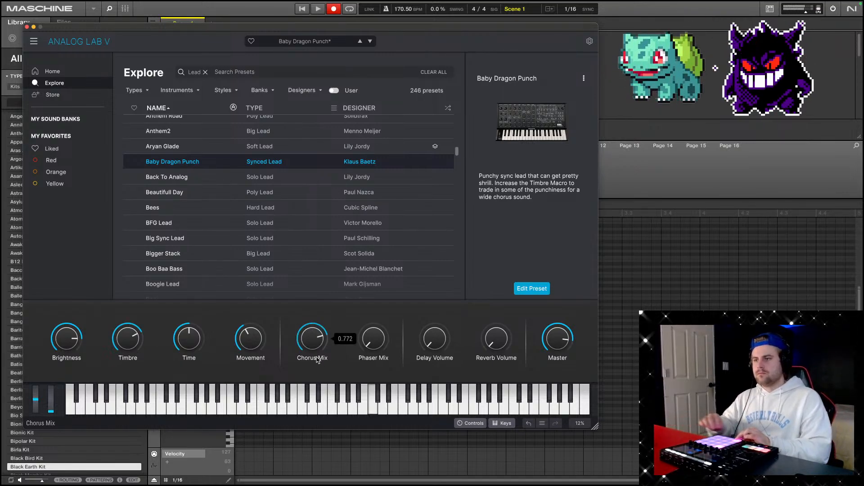
pyautogui.click(27, 27)
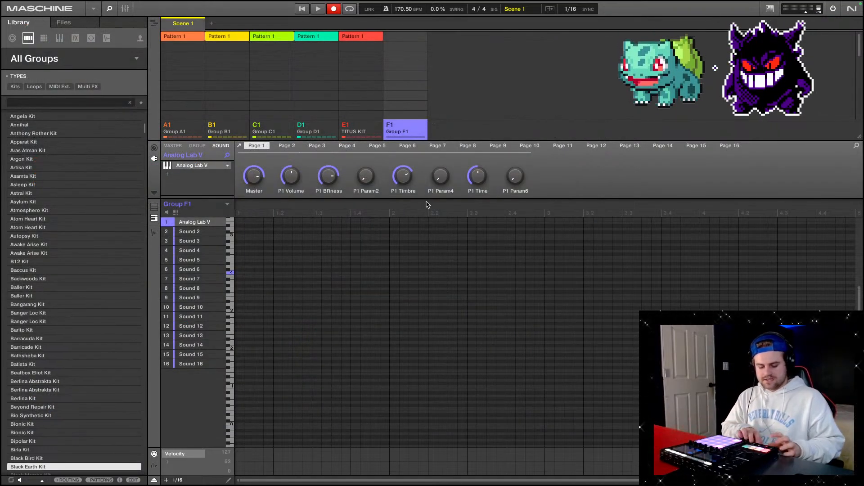
# Record an eight-bar lead melody into Group F1's Pattern 1 and quantize its notes.
pyautogui.press('space')
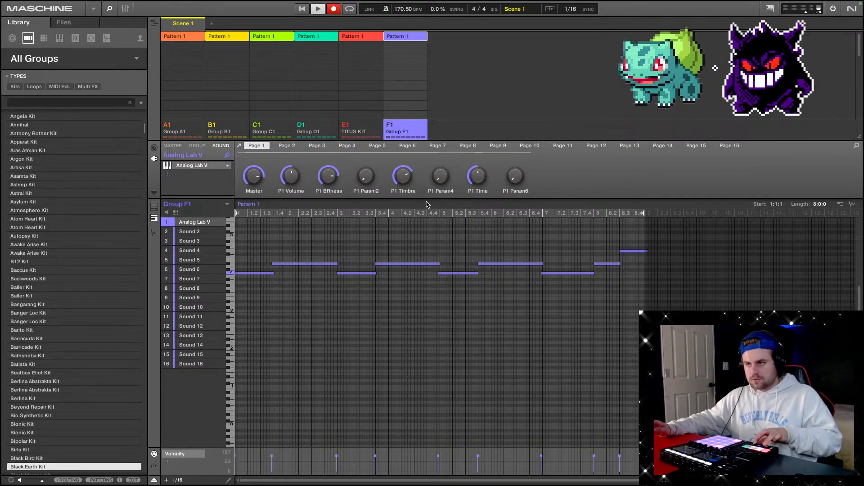
pyautogui.rightClick(402, 281)
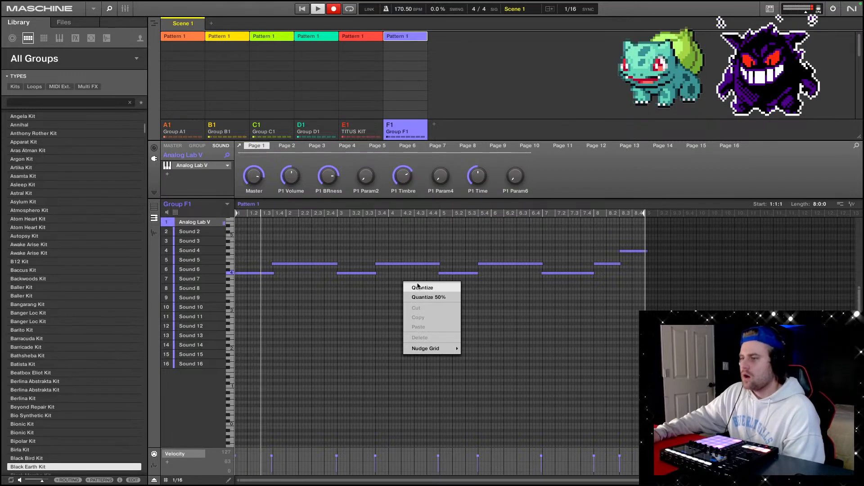
pyautogui.click(418, 285)
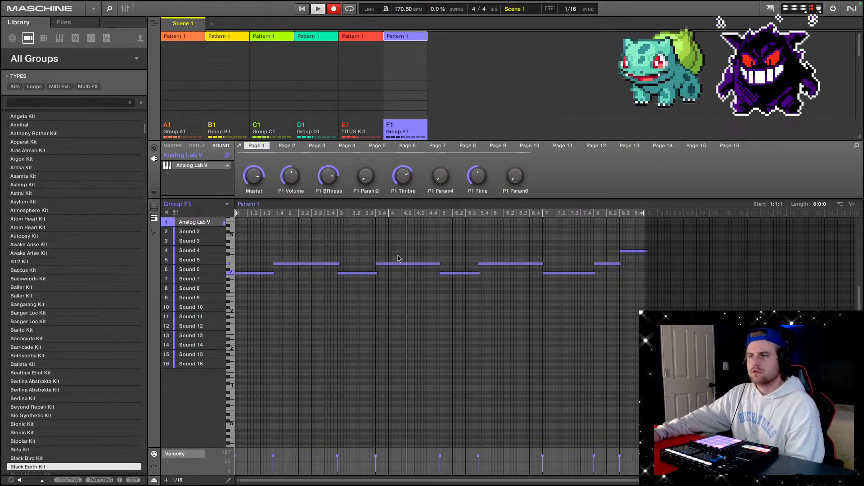
pyautogui.click(197, 146)
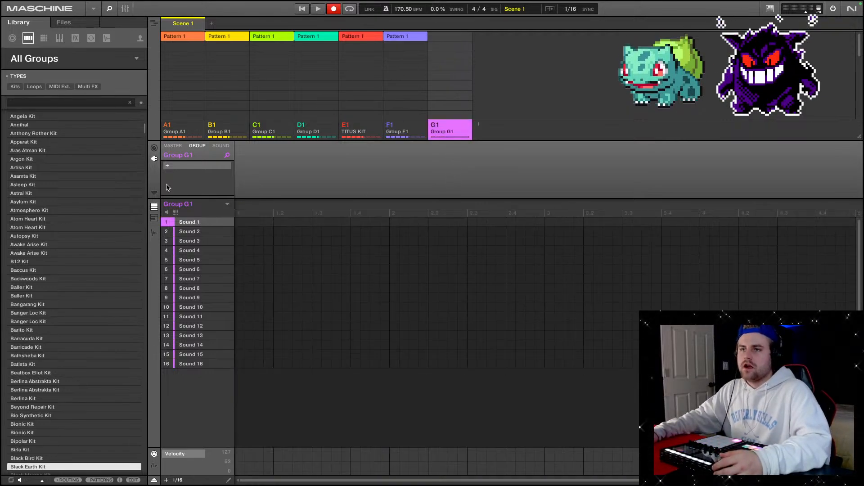
pyautogui.click(167, 166)
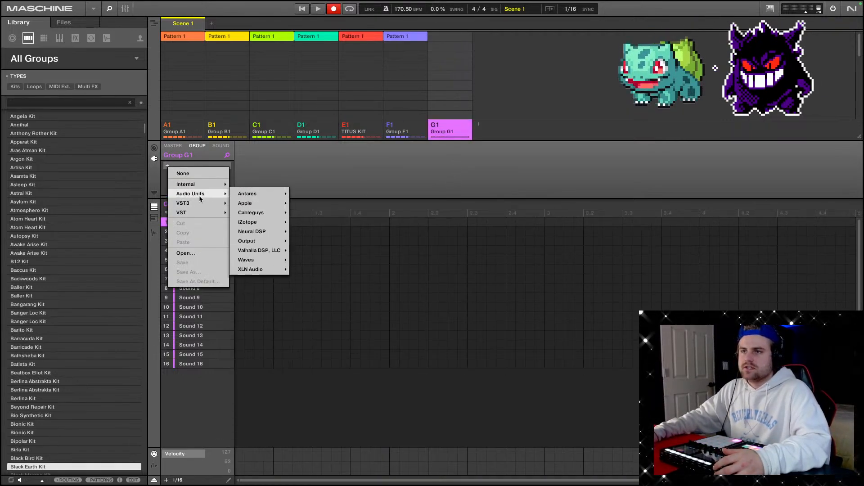
pyautogui.moveTo(218, 192)
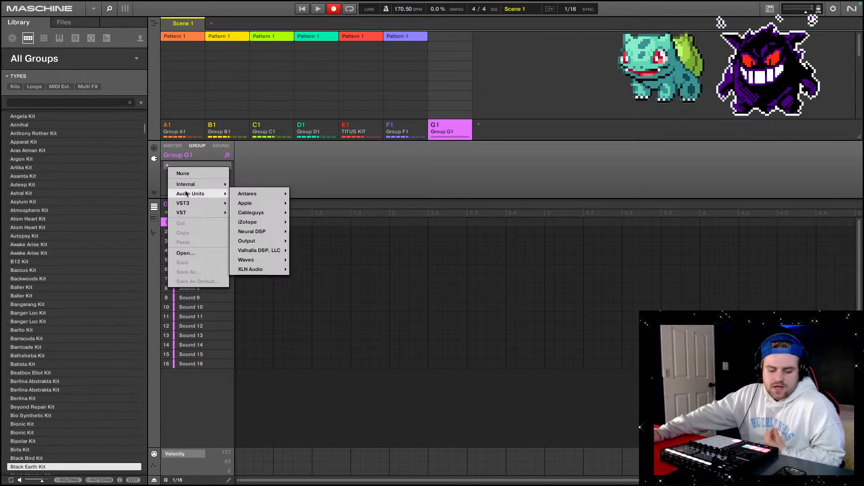
pyautogui.moveTo(264, 197)
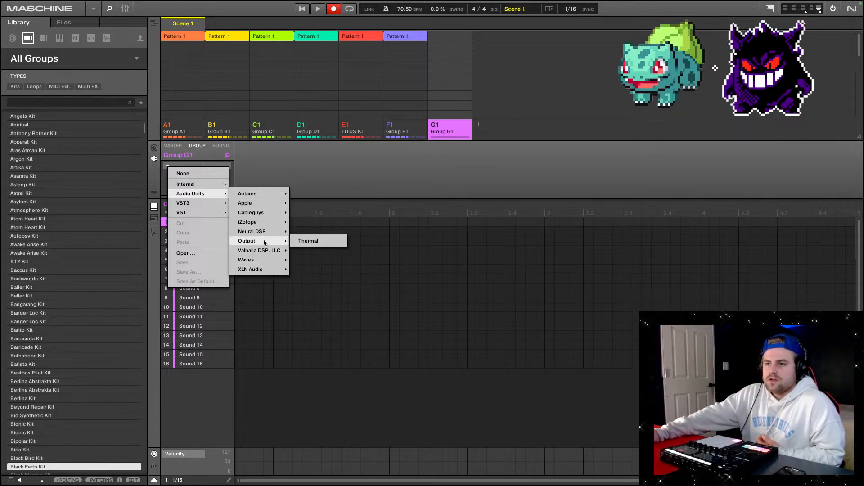
pyautogui.moveTo(265, 232)
pyautogui.click(242, 156)
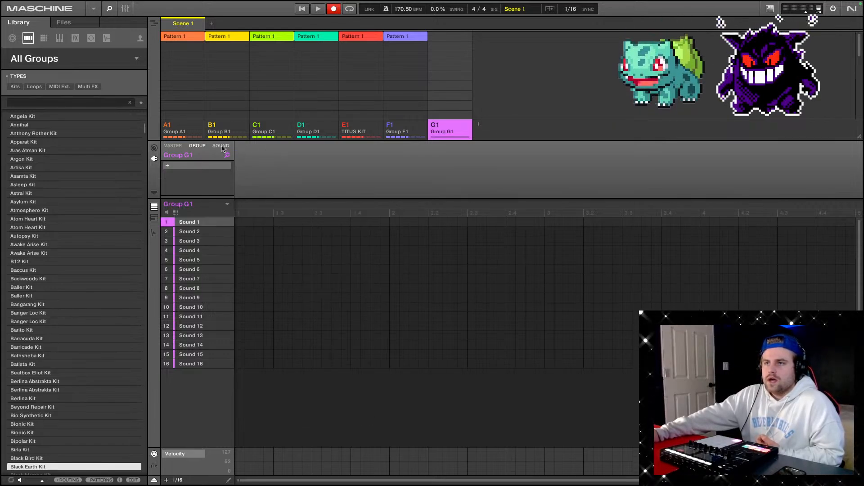
# Load reFX's Nexus Audio Unit instrument on Sound 1 of Group G1 and open its plugin window.
pyautogui.click(168, 167)
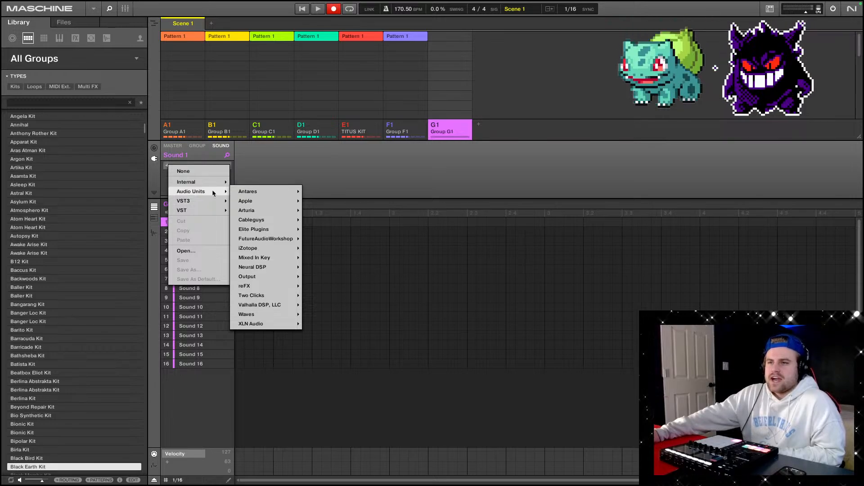
pyautogui.moveTo(265, 289)
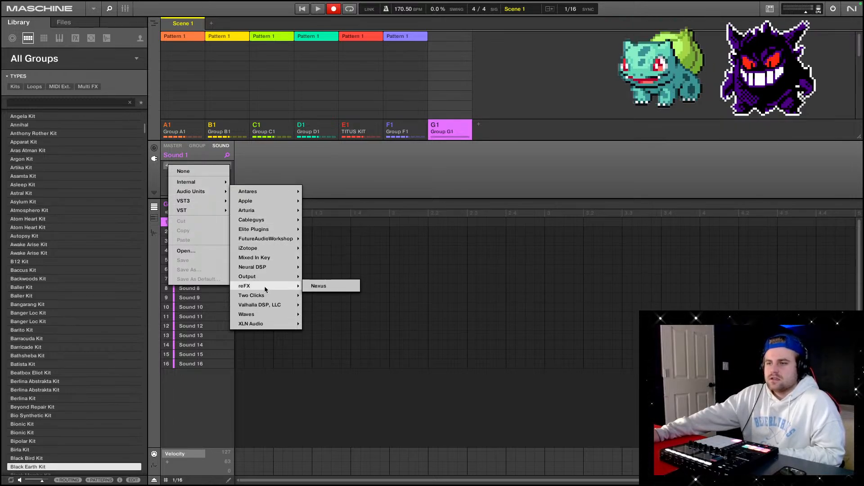
pyautogui.click(318, 286)
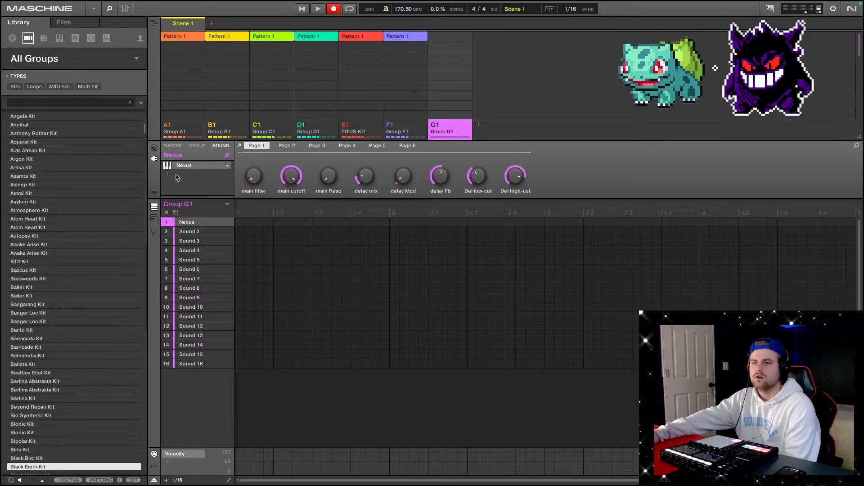
pyautogui.click(191, 168)
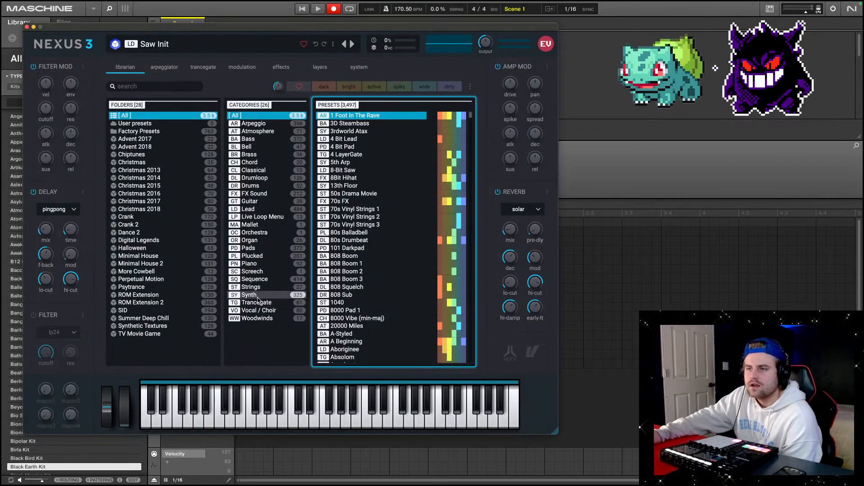
# Filter the Nexus presets to the Synth category and browse through Arpotron, Chainsmoker 2 and Crowd Layer.
pyautogui.click(256, 295)
pyautogui.click(363, 272)
pyautogui.scroll(-6, 364, 276)
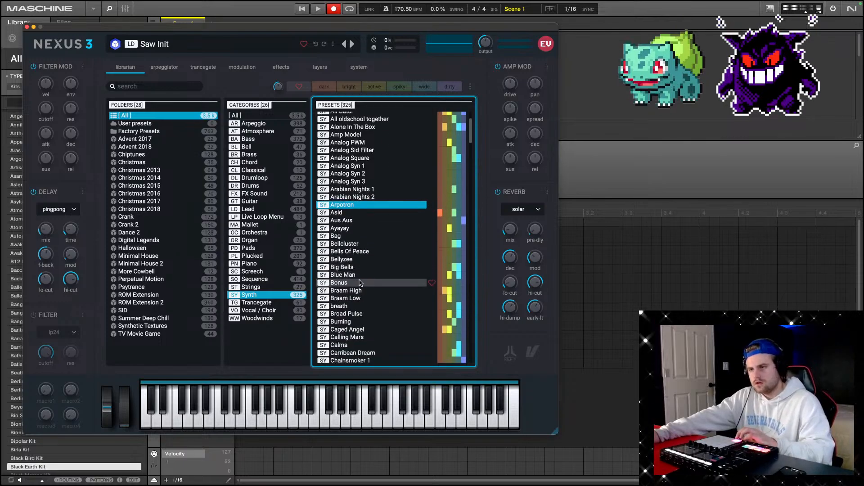
pyautogui.scroll(-2, 363, 309)
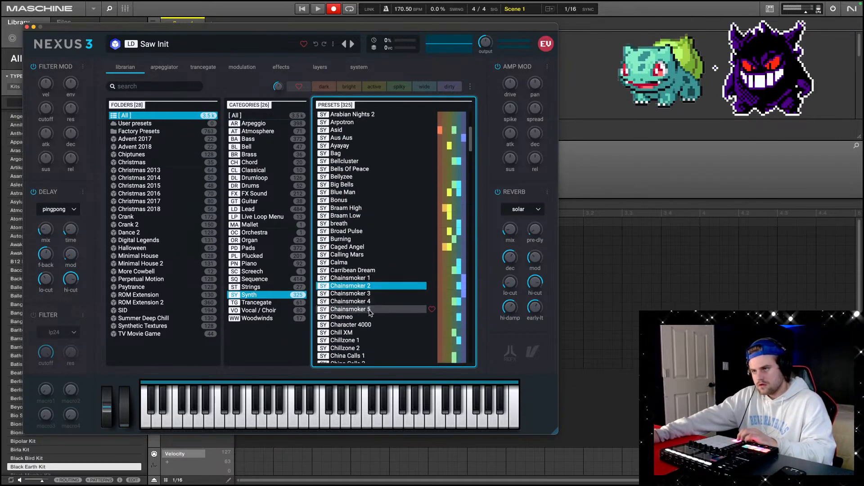
pyautogui.click(366, 314)
pyautogui.scroll(-3, 366, 314)
pyautogui.click(367, 314)
pyautogui.scroll(-4, 379, 334)
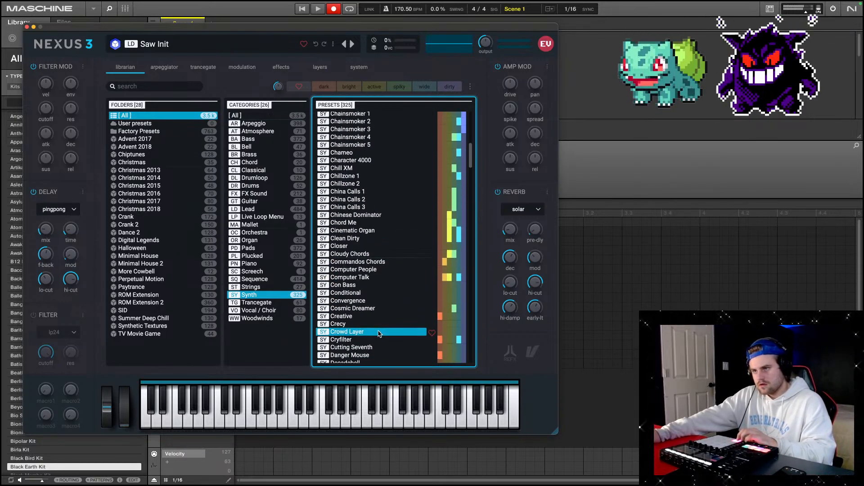
# Browse further through the Nexus Synth presets past Descent and load Do you like the HC.
pyautogui.click(382, 342)
pyautogui.scroll(-2, 382, 343)
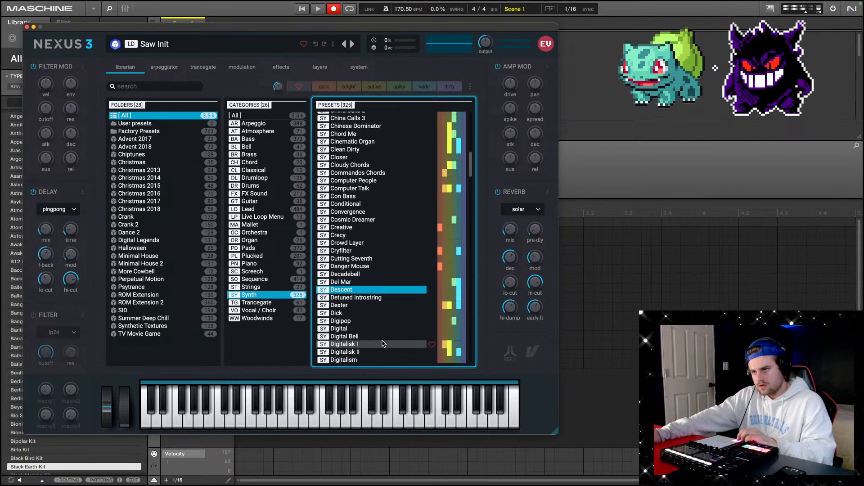
pyautogui.click(383, 343)
pyautogui.scroll(-2, 383, 343)
pyautogui.click(383, 343)
pyautogui.scroll(-1, 383, 344)
pyautogui.scroll(-1, 382, 344)
pyautogui.click(383, 344)
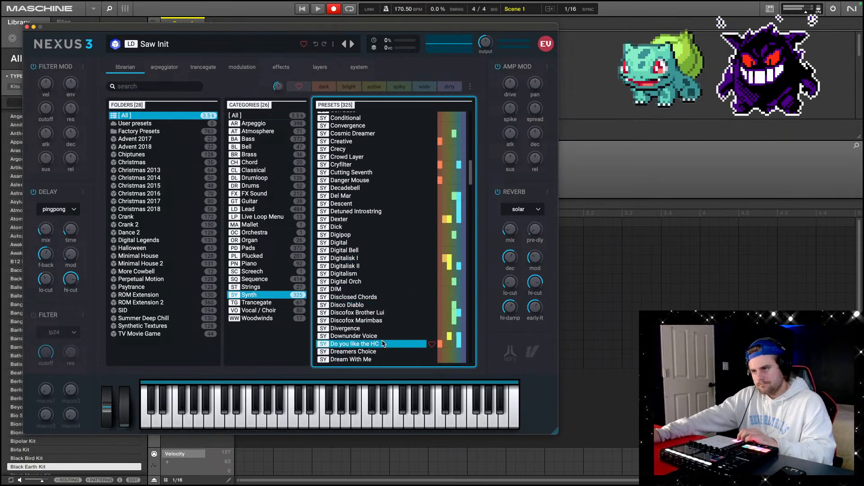
pyautogui.scroll(-2, 382, 343)
pyautogui.click(382, 343)
pyautogui.click(367, 305)
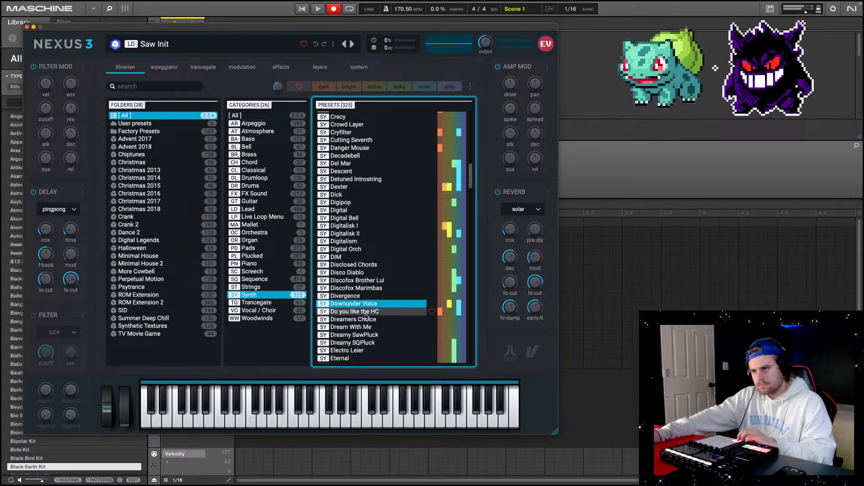
pyautogui.click(366, 313)
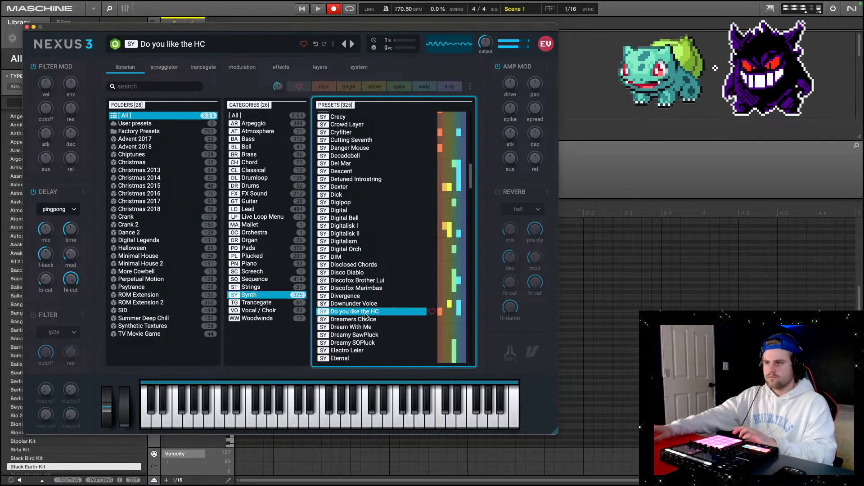
# Look through the Synth presets from Dreamers Choice down to Glass Surroundings and close the Nexus window.
pyautogui.click(405, 321)
pyautogui.click(396, 334)
pyautogui.scroll(-3, 396, 336)
pyautogui.click(395, 336)
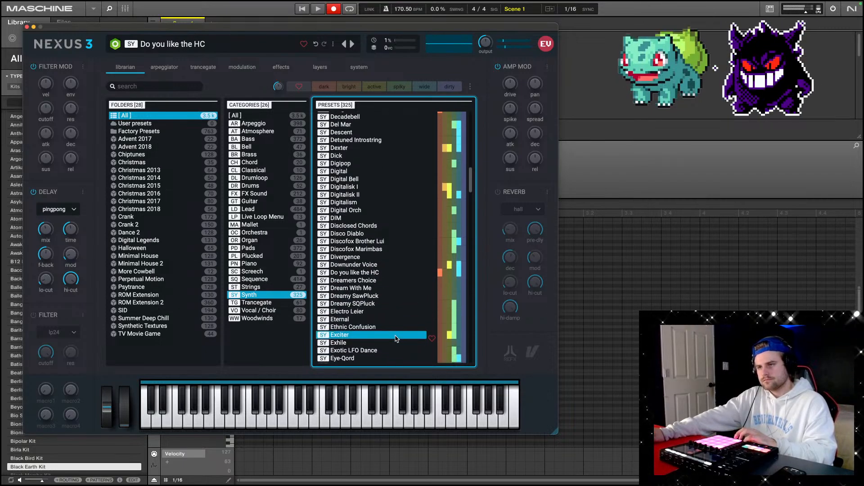
pyautogui.click(396, 344)
pyautogui.scroll(-4, 395, 345)
pyautogui.click(394, 345)
pyautogui.scroll(-4, 395, 345)
pyautogui.click(395, 345)
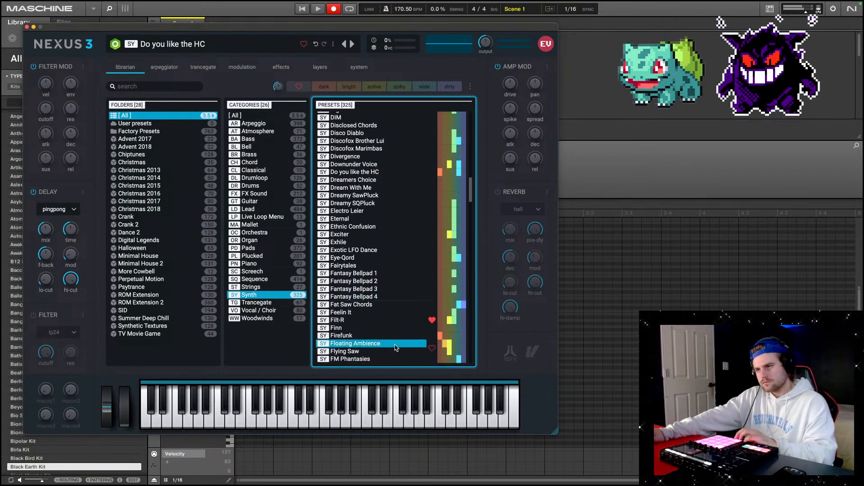
pyautogui.scroll(-3, 395, 346)
pyautogui.click(395, 345)
pyautogui.scroll(-3, 394, 347)
pyautogui.click(393, 351)
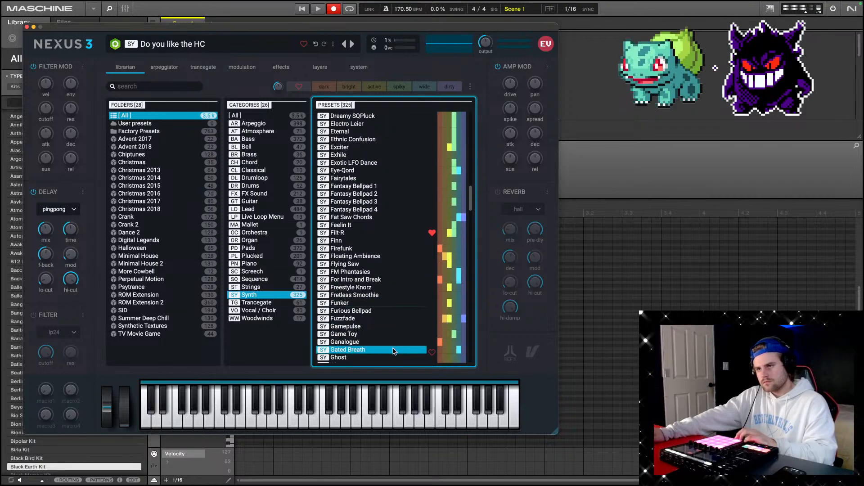
pyautogui.scroll(-3, 393, 350)
pyautogui.click(393, 345)
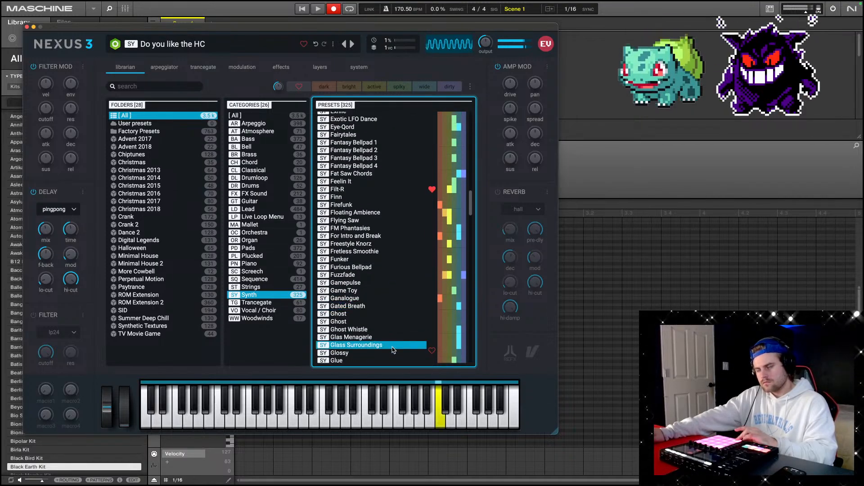
pyautogui.scroll(10, 390, 331)
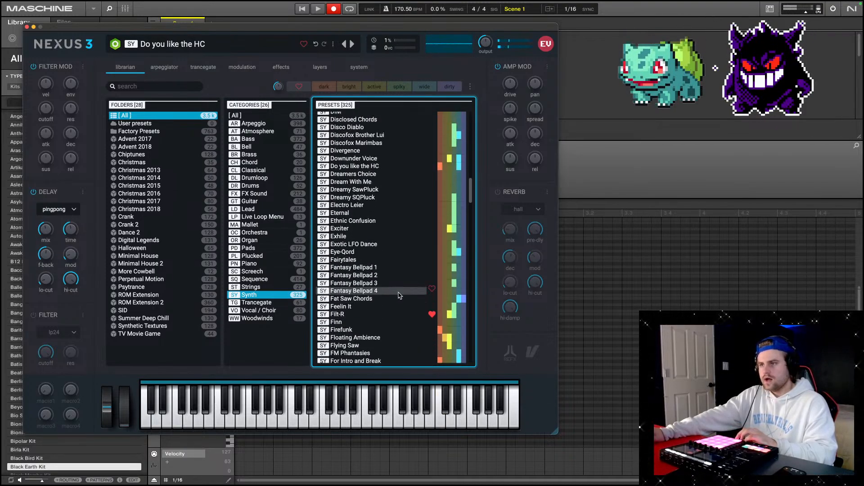
pyautogui.click(27, 27)
# Add the internal EQ effect after Nexus on Group G1's first sound and raise its band frequencies to maximum.
pyautogui.click(170, 176)
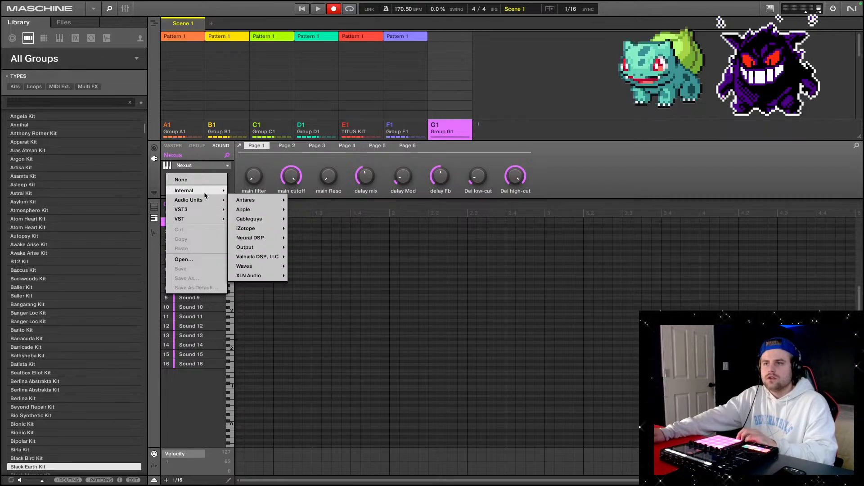
pyautogui.moveTo(204, 192)
pyautogui.click(246, 240)
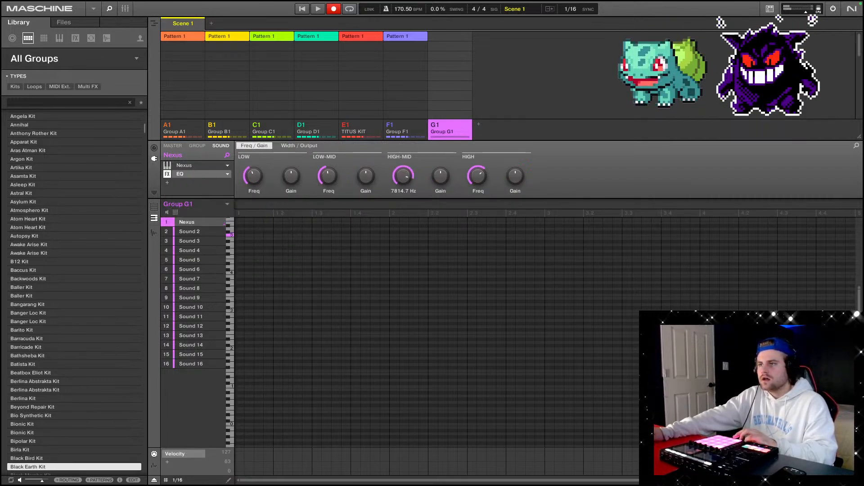
pyautogui.moveTo(403, 176); pyautogui.dragTo(404, 158)
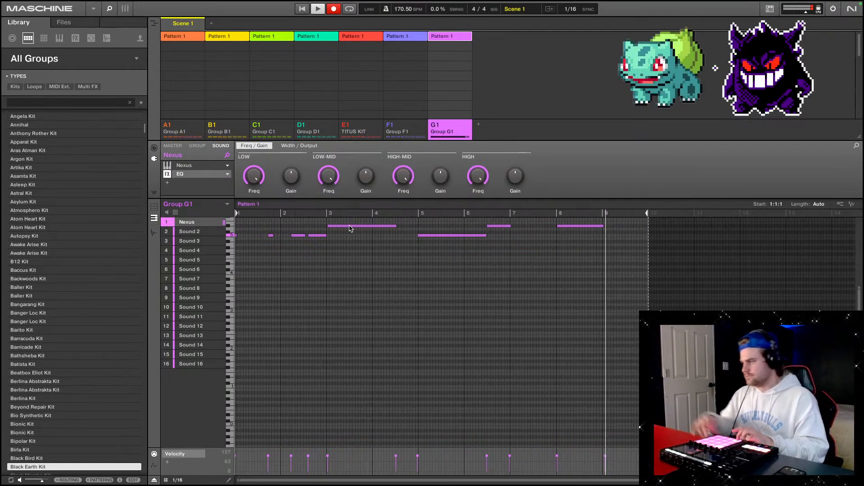
# Stop the first recording take and delete all of its notes from Group G1's Pattern 1.
pyautogui.press('space')
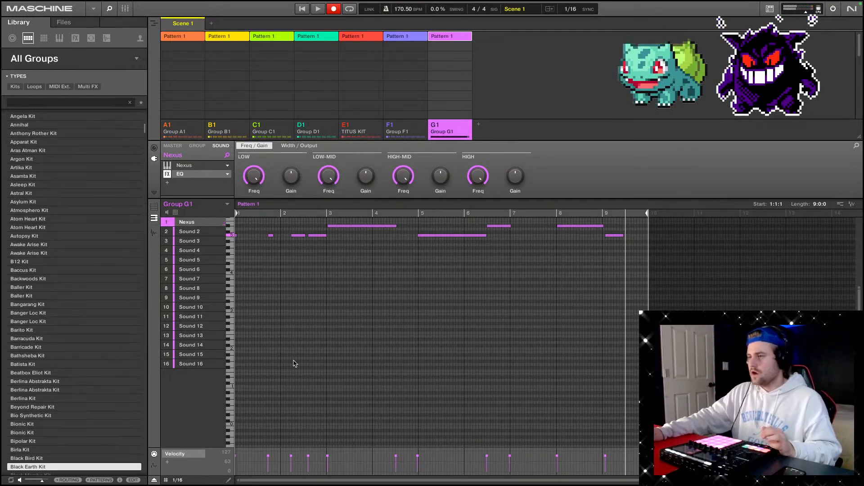
pyautogui.scroll(3, 428, 347)
pyautogui.moveTo(526, 324); pyautogui.dragTo(1, 260)
pyautogui.press('Delete')
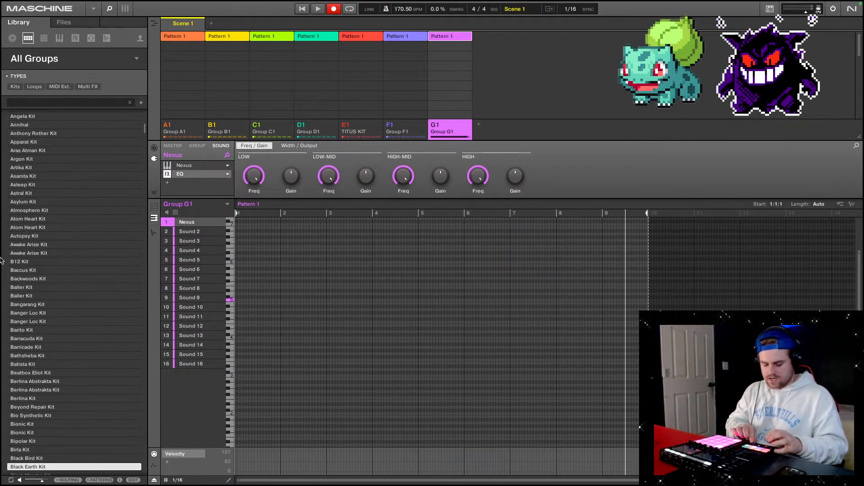
# Record a 16-bar Nexus melody into Group G1's Pattern 1 and quantize its notes.
pyautogui.press('space')
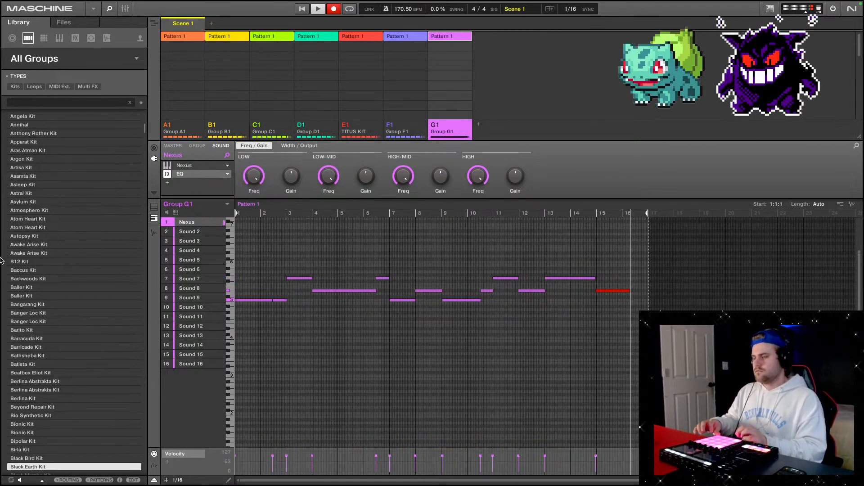
pyautogui.press('space')
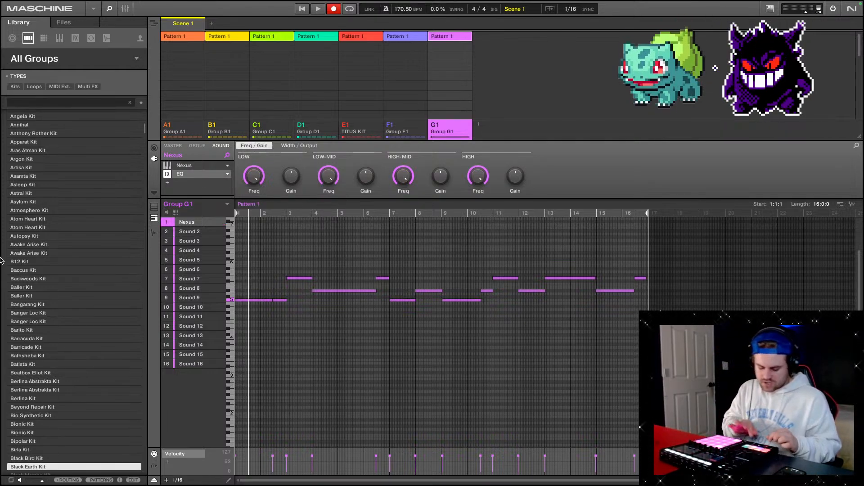
pyautogui.press('space')
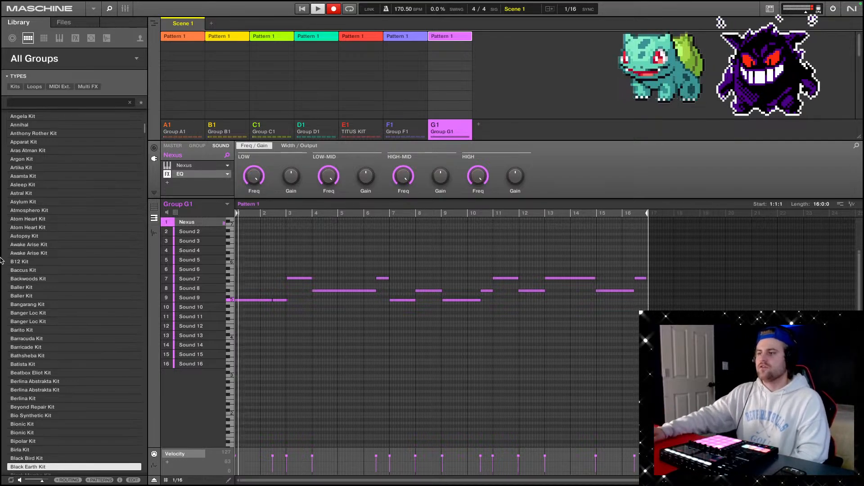
pyautogui.rightClick(321, 333)
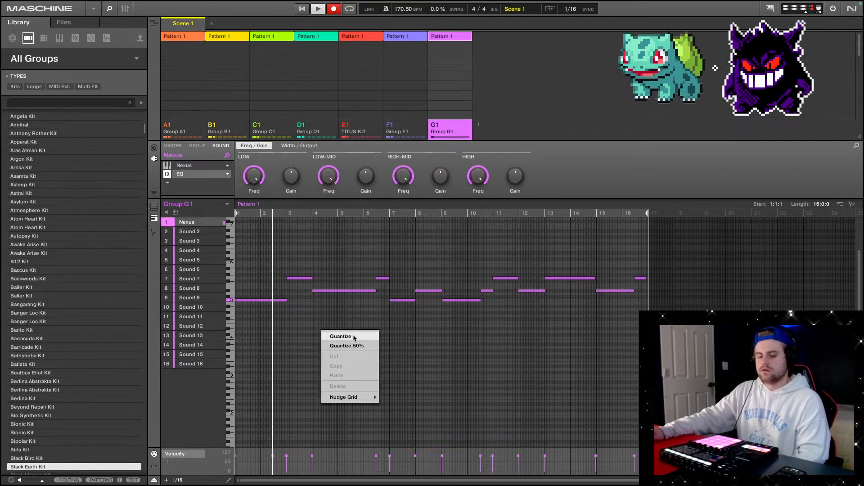
pyautogui.click(354, 337)
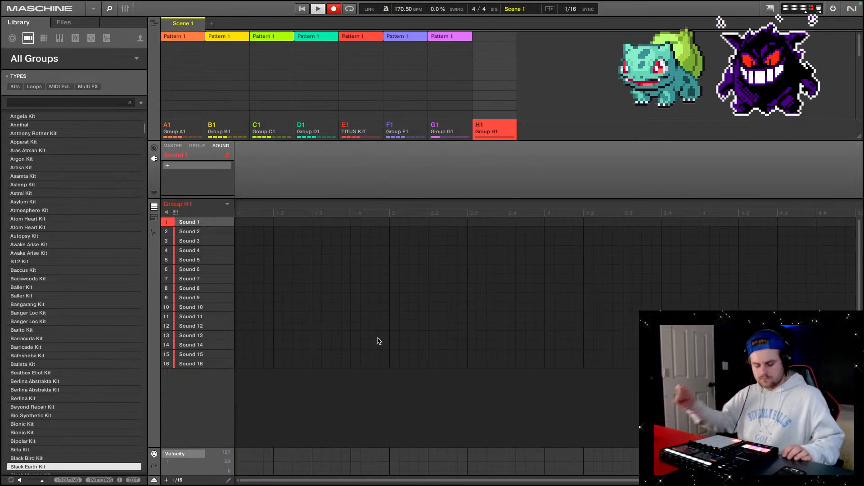
pyautogui.click(167, 167)
pyautogui.moveTo(225, 209)
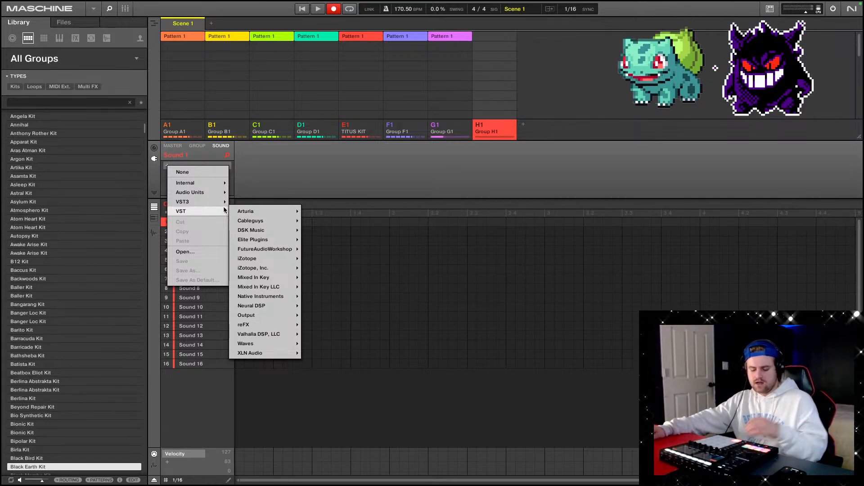
pyautogui.click(535, 160)
pyautogui.click(524, 126)
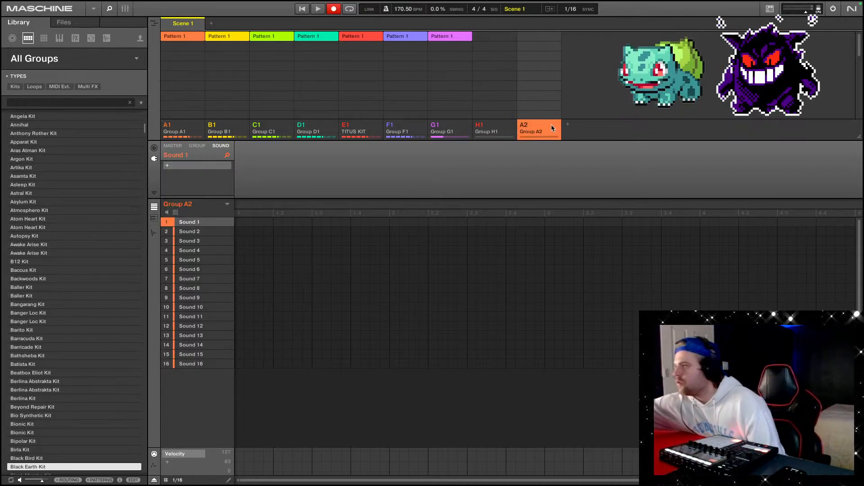
pyautogui.hotkey('ctrl', 'z')
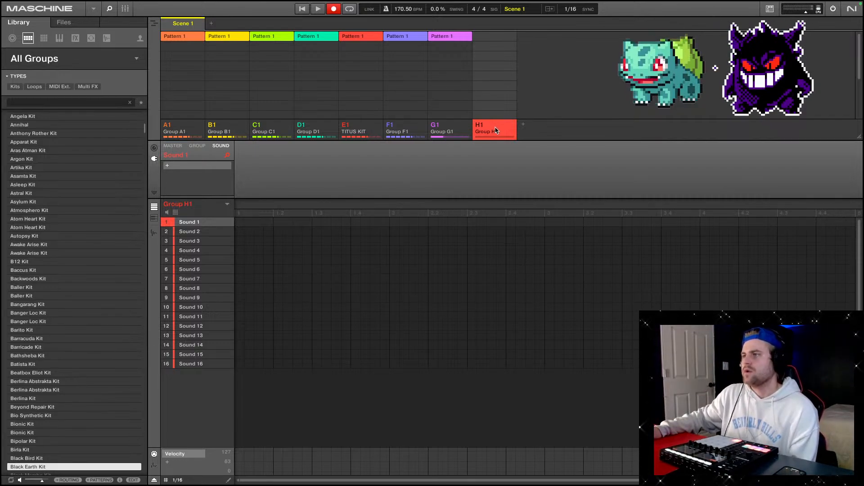
# Load reFX's Nexus Audio Unit instrument on Sound 1 of Group H1 and open its plugin window.
pyautogui.click(168, 168)
pyautogui.moveTo(209, 189)
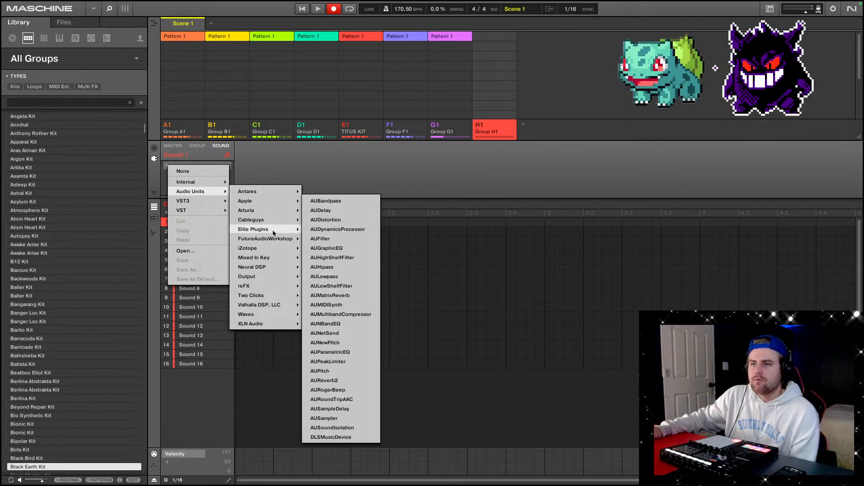
pyautogui.moveTo(270, 239)
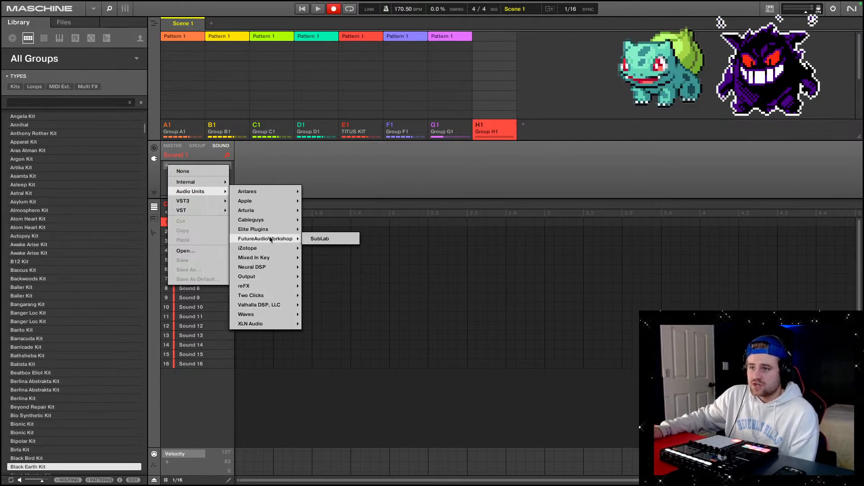
pyautogui.moveTo(261, 221)
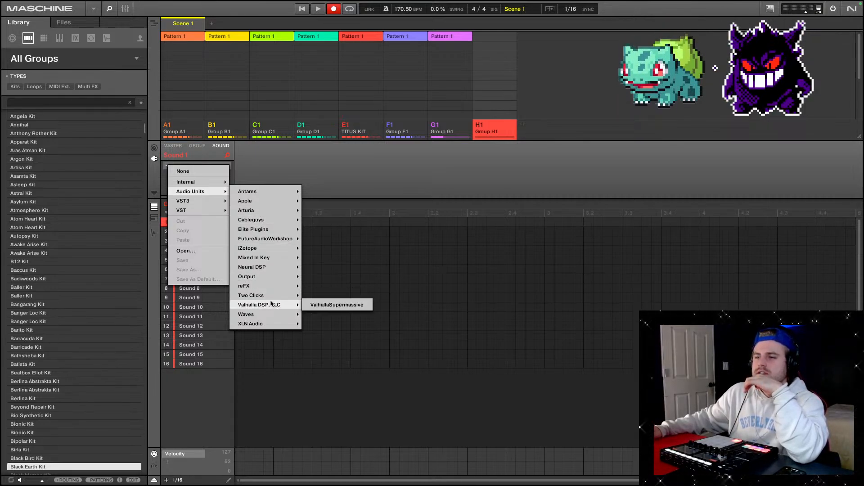
pyautogui.moveTo(269, 287)
pyautogui.click(320, 286)
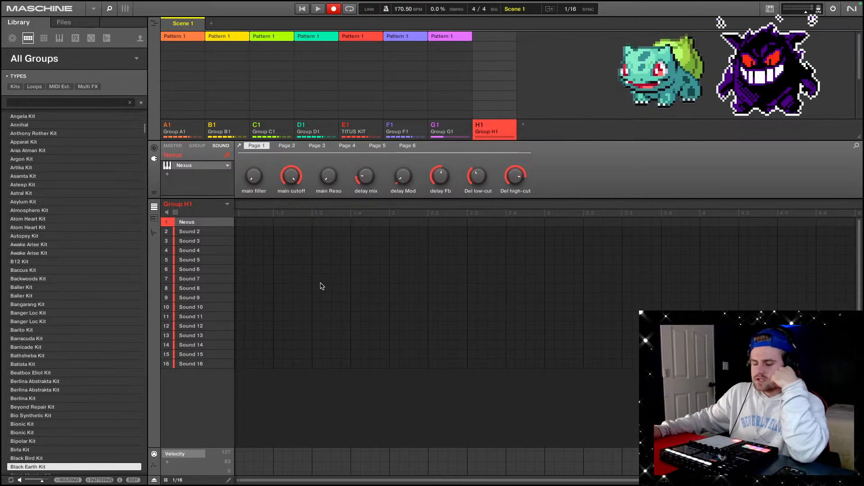
pyautogui.click(187, 168)
# Filter the Nexus presets to the Synth category, load Aus Aus and close the plugin window.
pyautogui.scroll(-4, 386, 201)
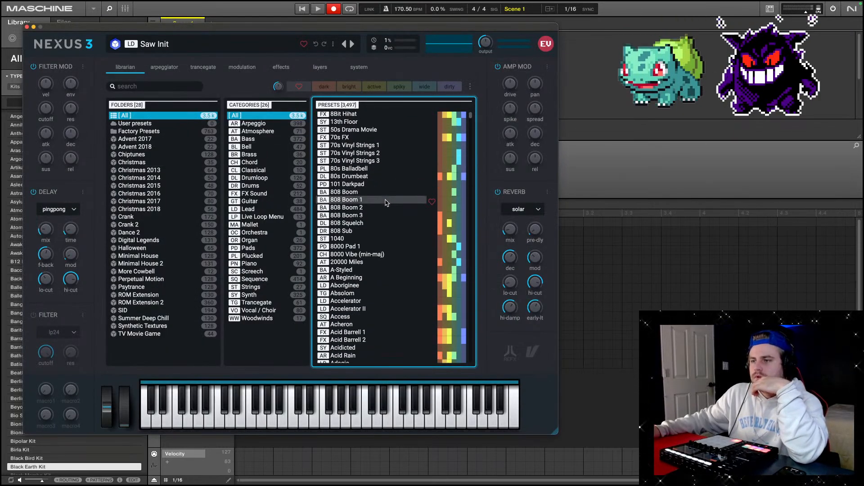
pyautogui.scroll(-3, 386, 202)
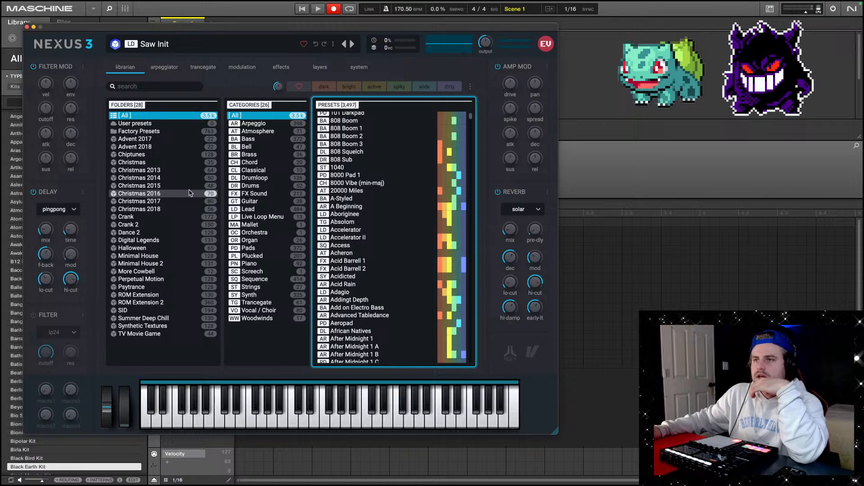
pyautogui.click(254, 297)
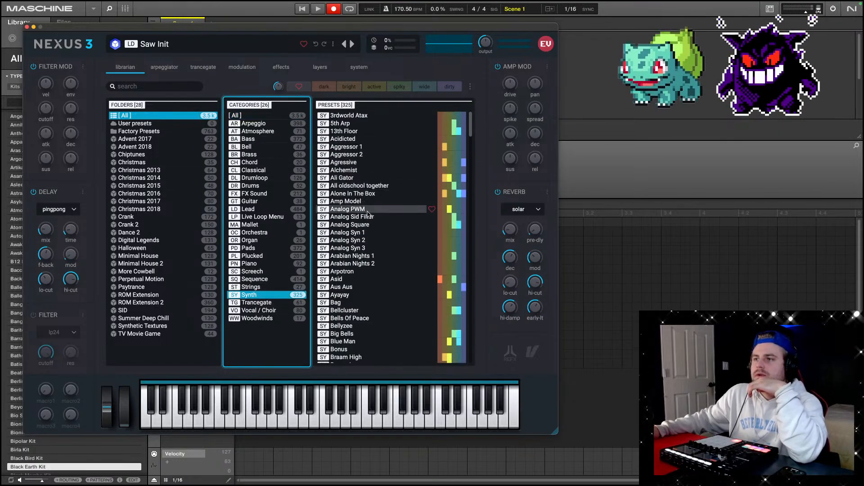
pyautogui.scroll(-1, 351, 216)
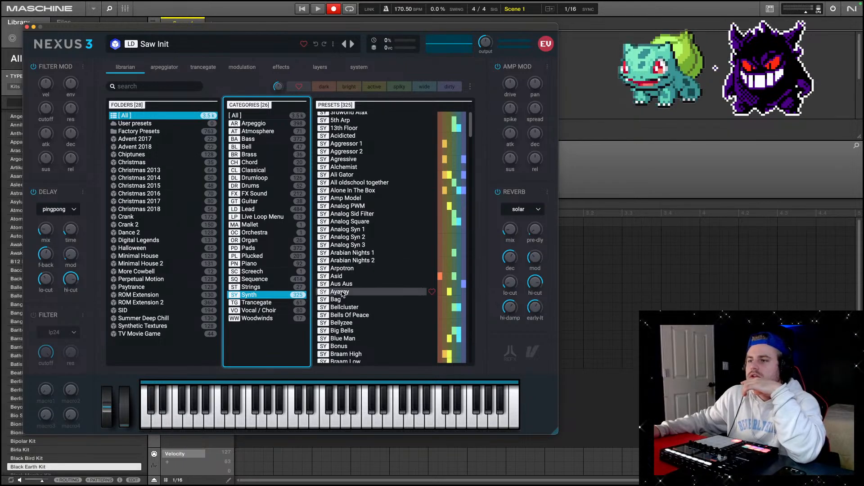
pyautogui.click(364, 288)
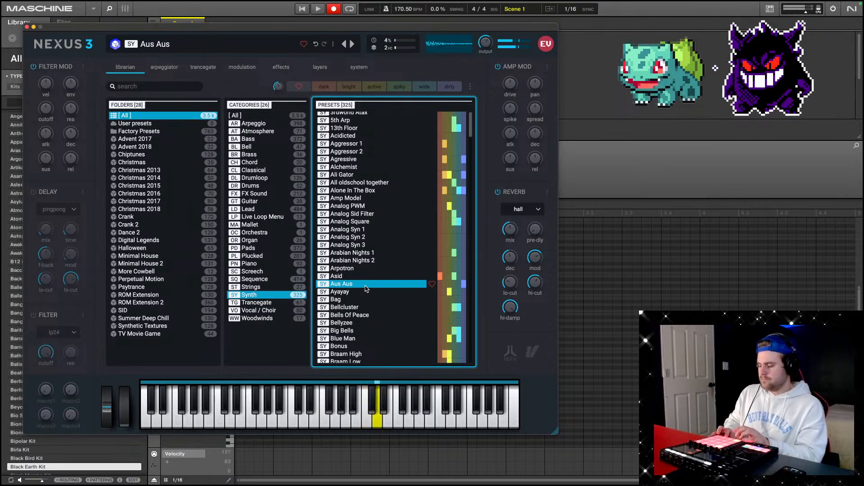
pyautogui.click(26, 28)
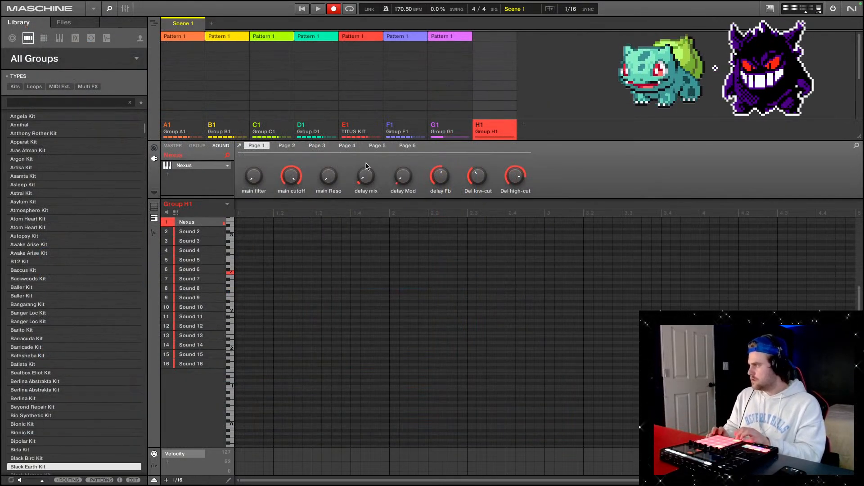
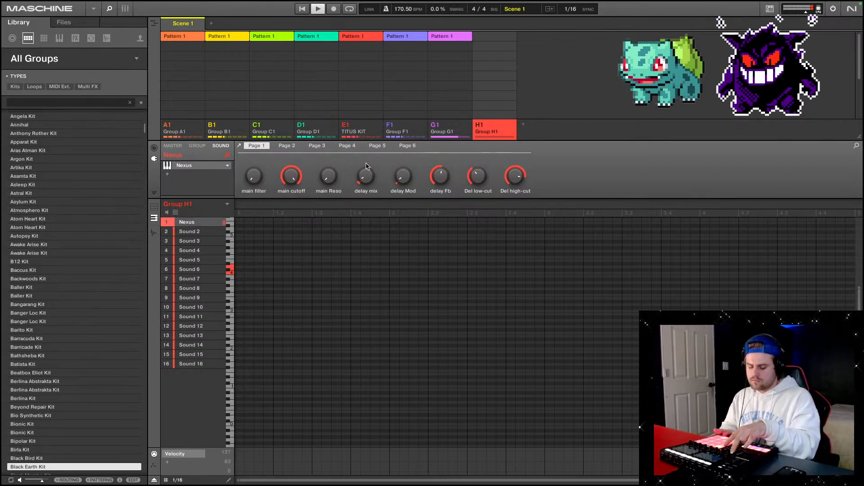
# Stop playback, arm recording and record an eight-bar Nexus part into Group H1's Pattern 1.
pyautogui.press('space')
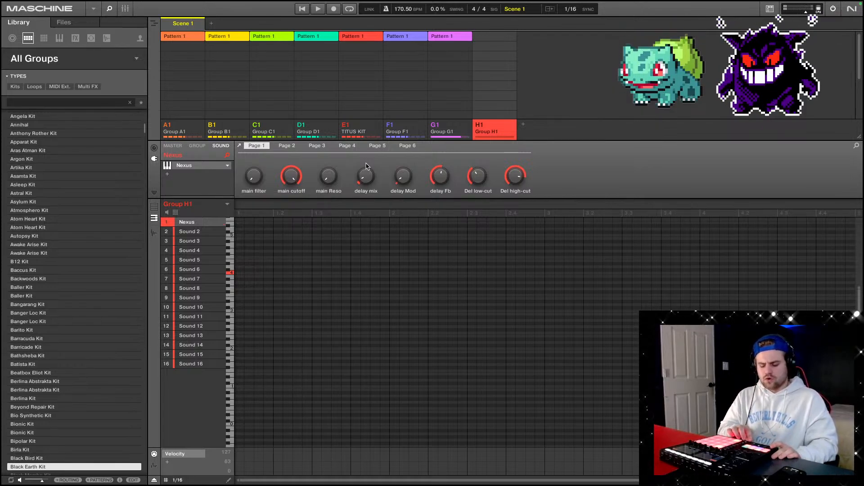
pyautogui.press('r')
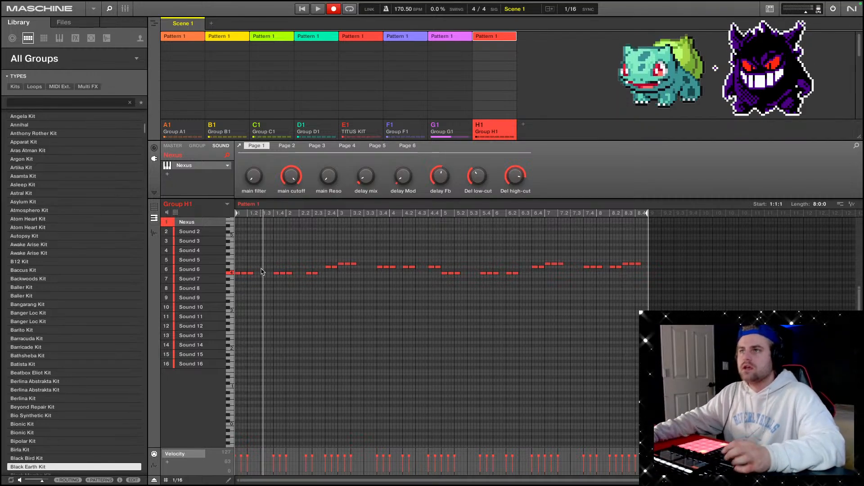
# Switch the arranger from the scene ideas to the song timeline and create a one-bar clip at bar 1 for Group A1.
pyautogui.click(154, 23)
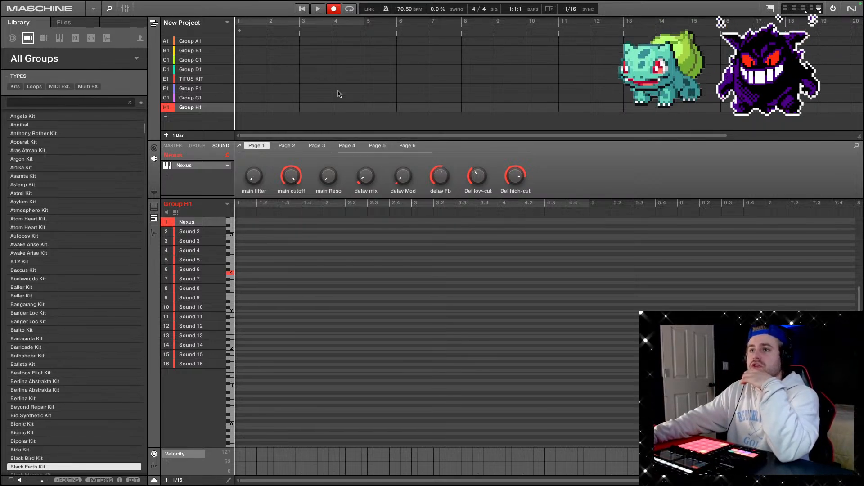
pyautogui.click(155, 24)
pyautogui.click(155, 23)
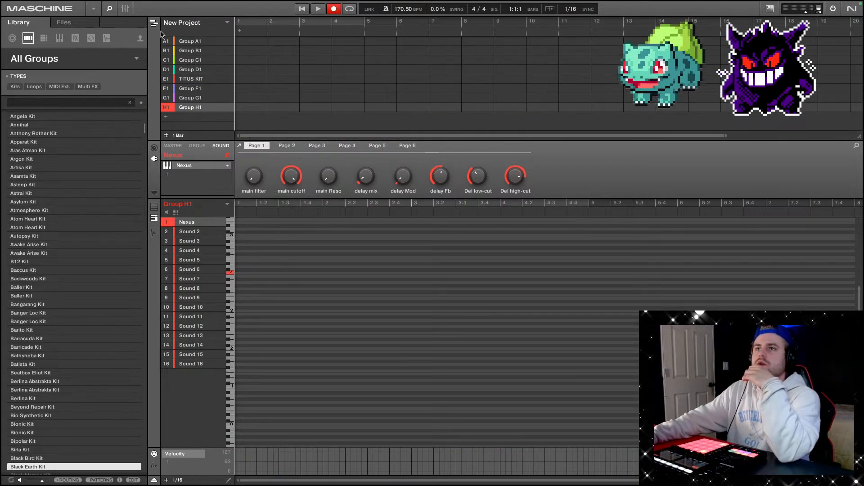
pyautogui.click(245, 43)
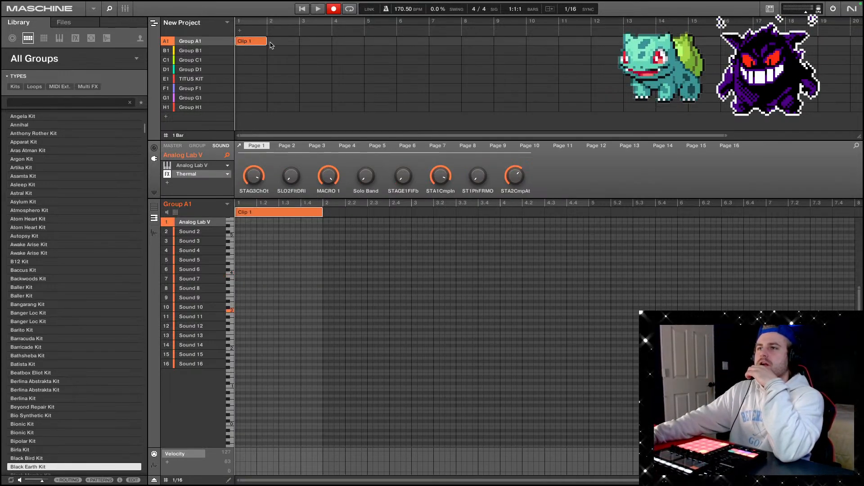
# Try extending Group A1's empty clip to two bars and delete that clip from the arrangement.
pyautogui.moveTo(281, 44)
pyautogui.mouseDown()
pyautogui.moveTo(326, 45)
pyautogui.moveTo(277, 45)
pyautogui.moveTo(294, 46)
pyautogui.mouseUp()
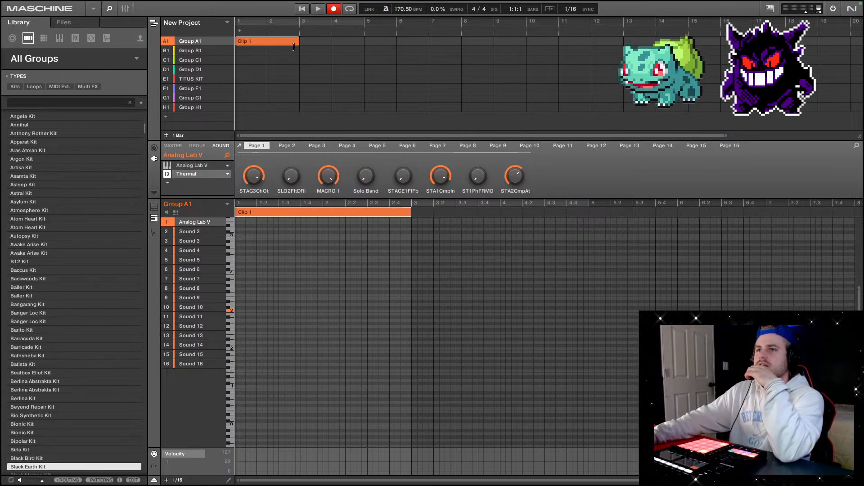
pyautogui.click(318, 9)
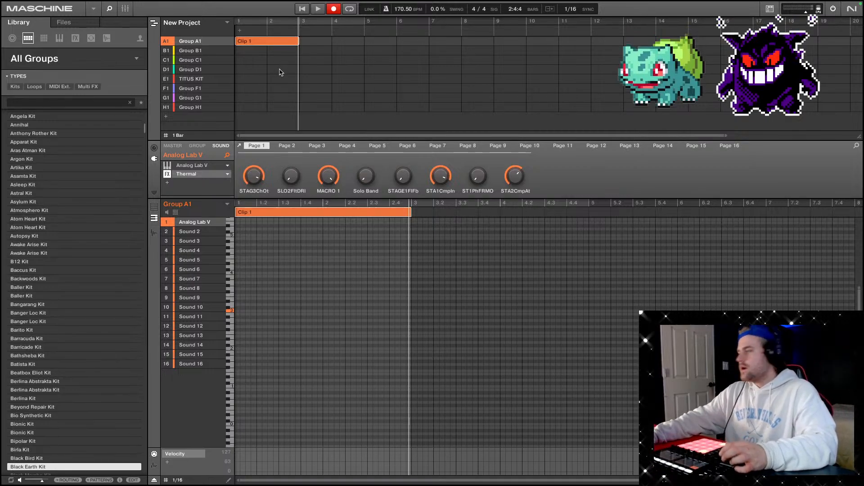
pyautogui.press('Delete')
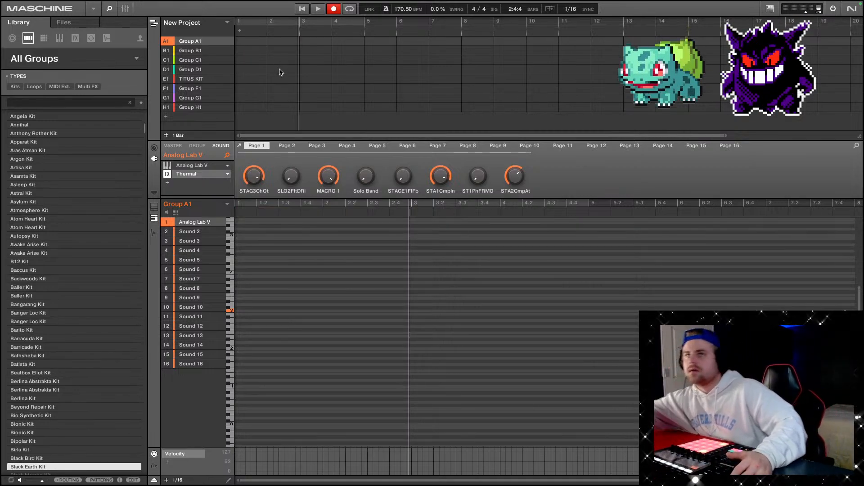
# Insert Pattern 1 as a clip at bar 1 on the Group A1 track.
pyautogui.rightClick(251, 43)
pyautogui.moveTo(266, 55)
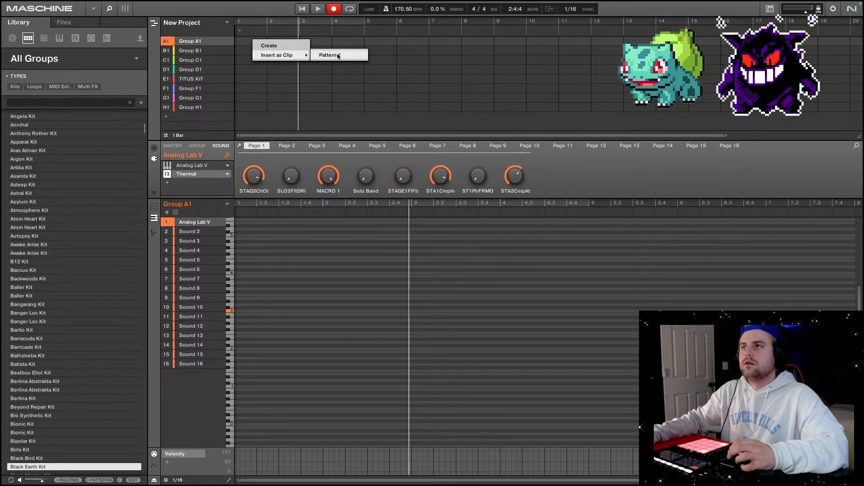
pyautogui.click(245, 42)
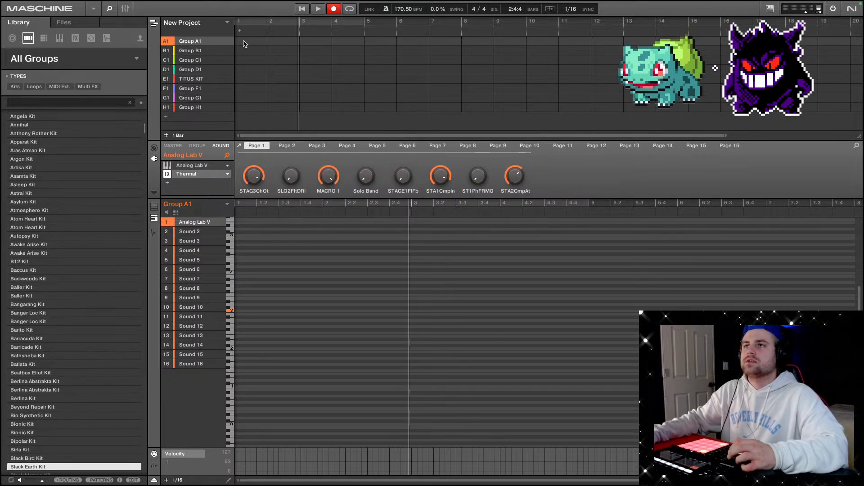
pyautogui.rightClick(242, 41)
pyautogui.moveTo(263, 55)
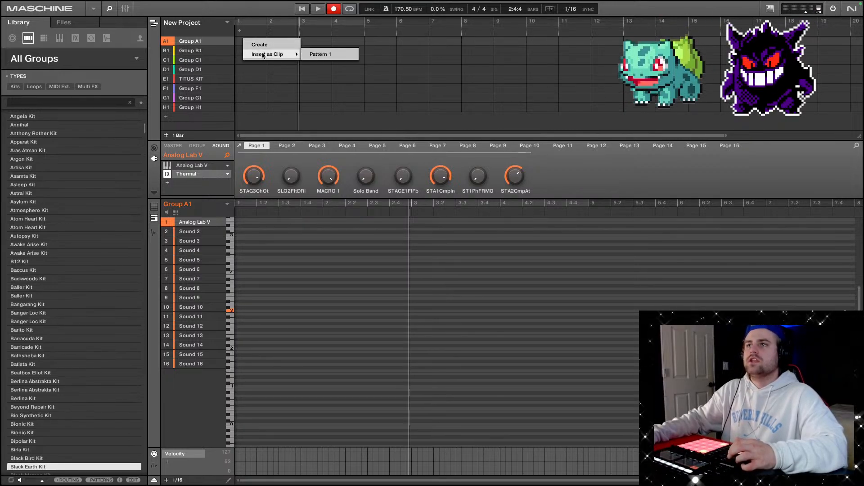
pyautogui.click(320, 54)
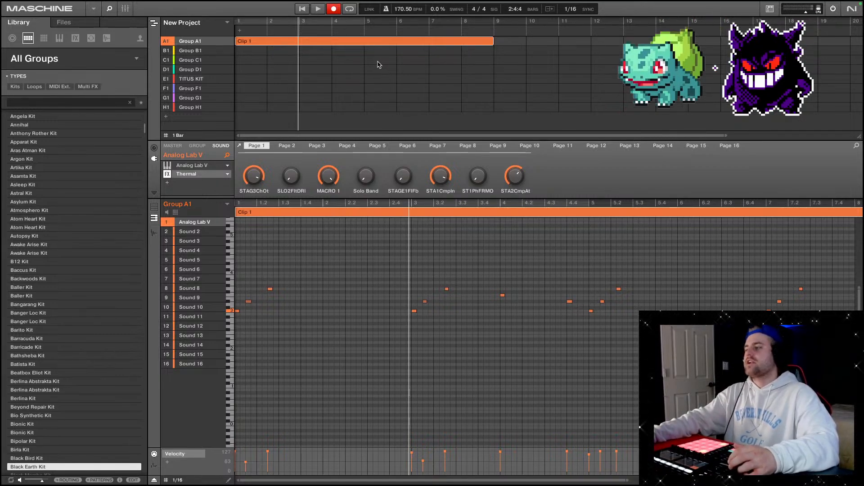
# Play the Group A1 clip from bar 1 and restart it from the beginning a few times.
pyautogui.click(243, 23)
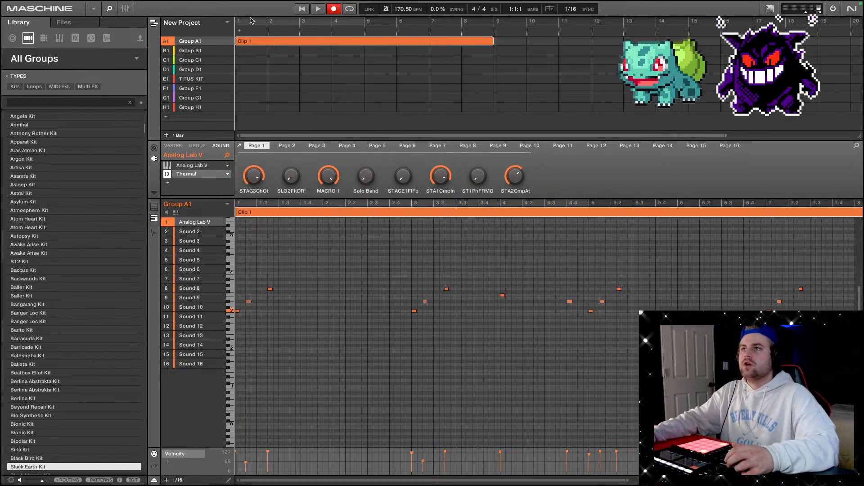
pyautogui.click(302, 9)
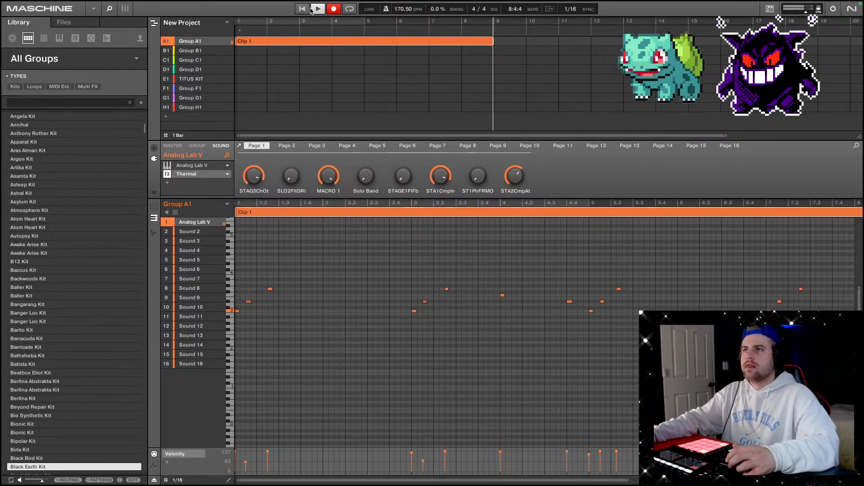
pyautogui.click(317, 11)
pyautogui.click(302, 9)
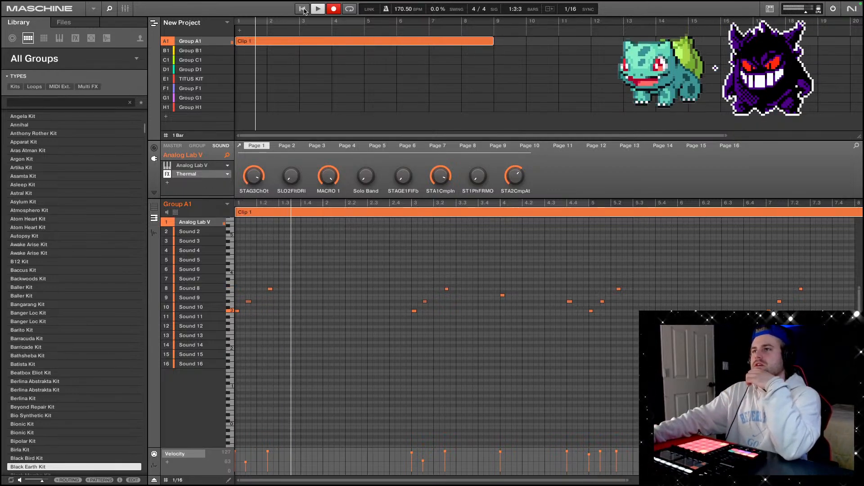
pyautogui.click(317, 12)
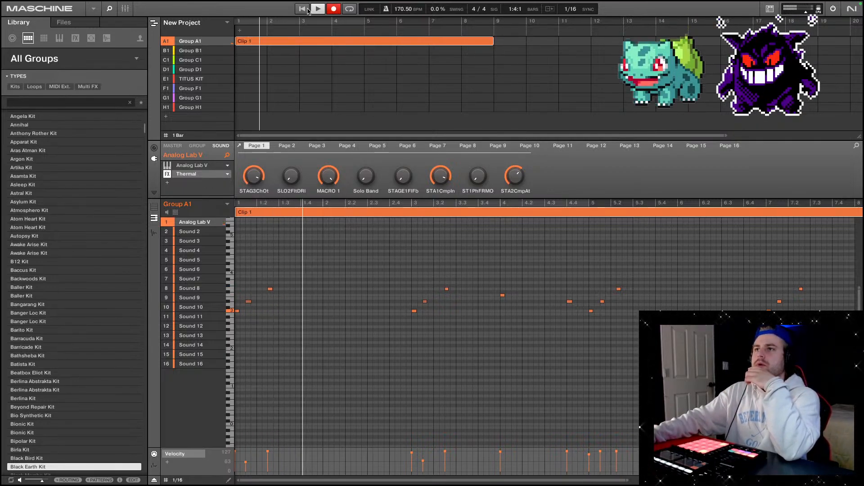
pyautogui.click(302, 9)
pyautogui.click(303, 10)
pyautogui.click(316, 10)
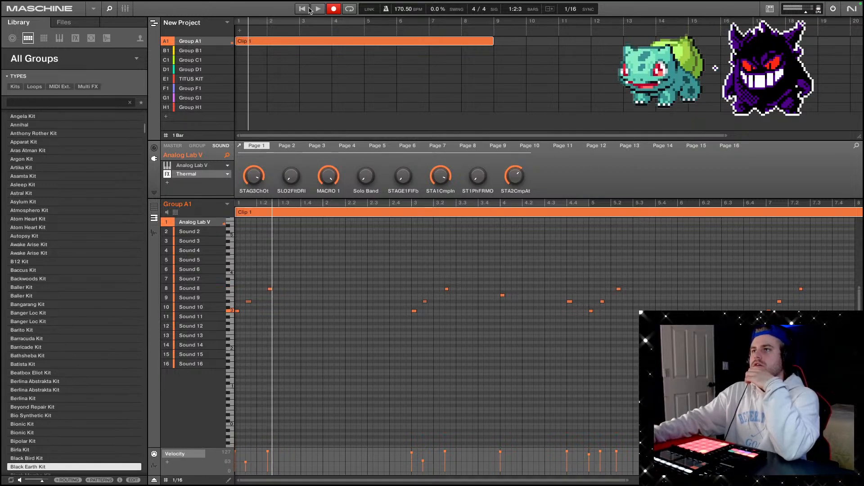
# Move the playhead to bar 4, play on past the end of the clip, and stop playback.
pyautogui.click(276, 30)
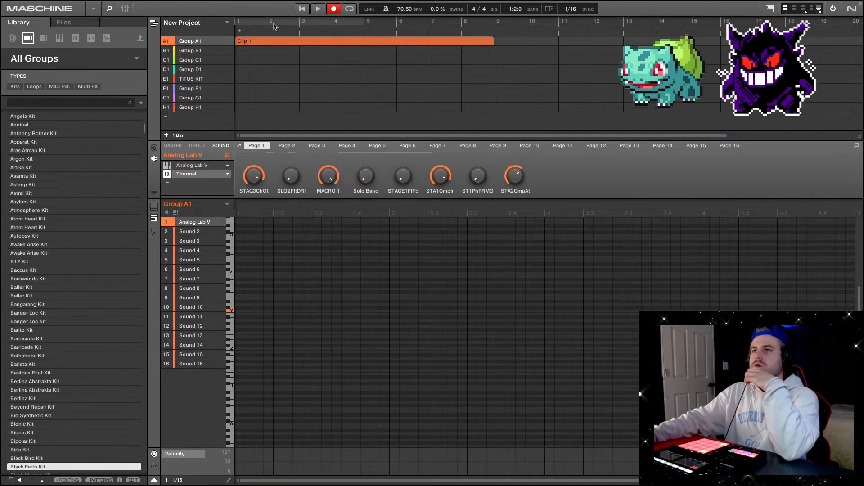
pyautogui.click(314, 23)
pyautogui.click(364, 23)
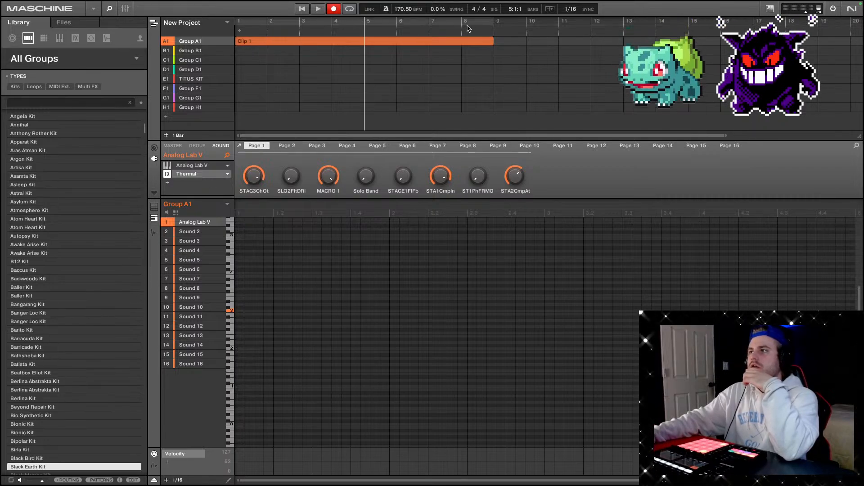
pyautogui.click(321, 21)
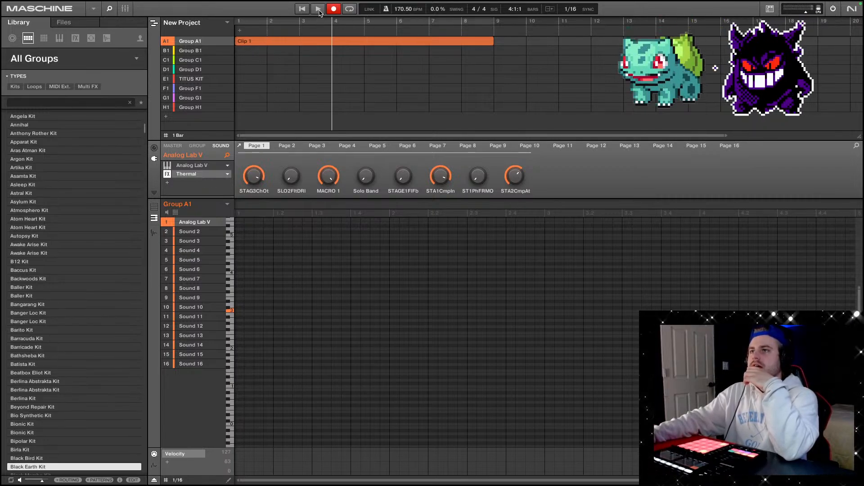
pyautogui.click(319, 11)
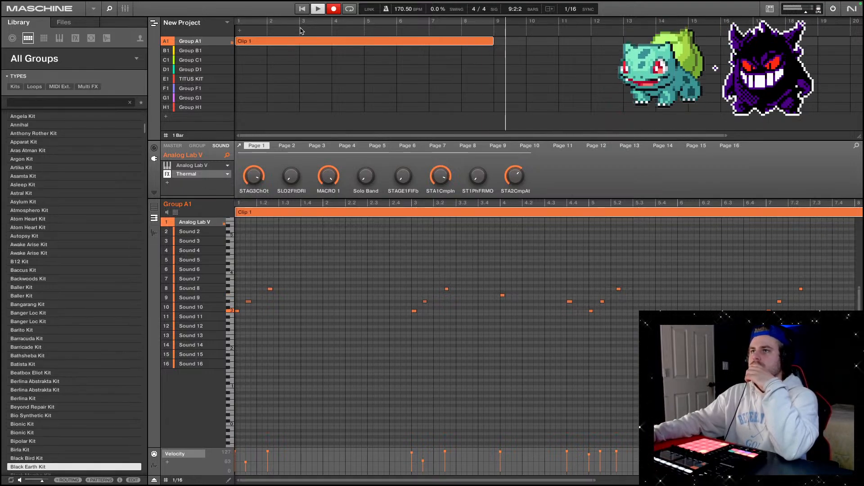
pyautogui.click(318, 11)
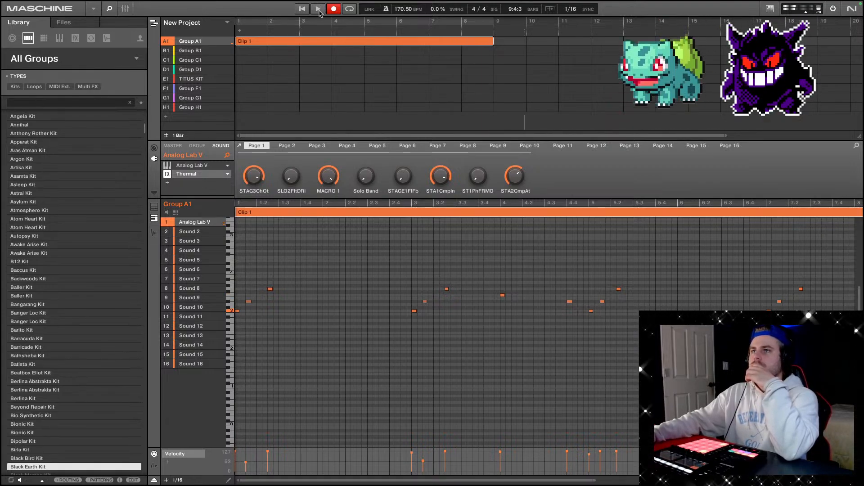
# Enable looping over the eight-bar arrangement and start playback from bar 3.
pyautogui.click(290, 25)
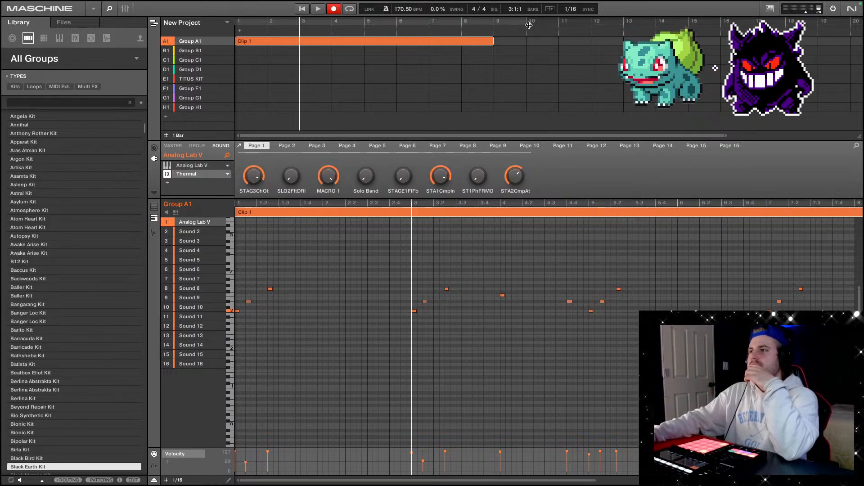
pyautogui.rightClick(478, 23)
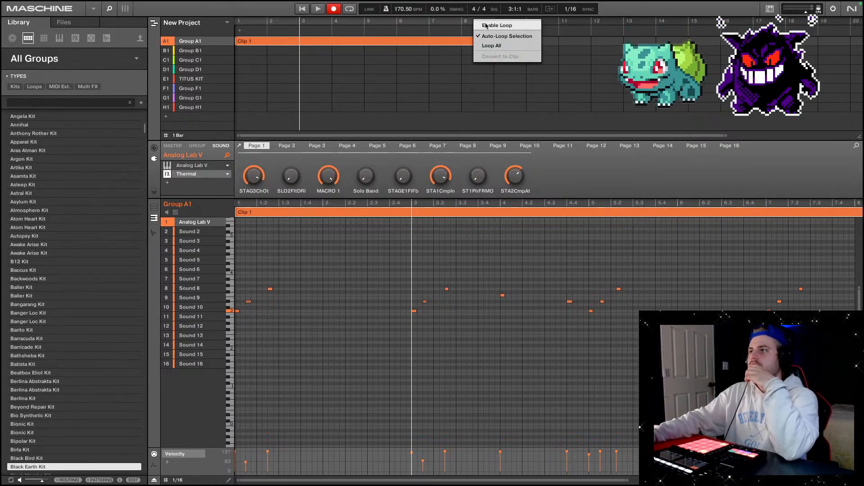
pyautogui.click(487, 26)
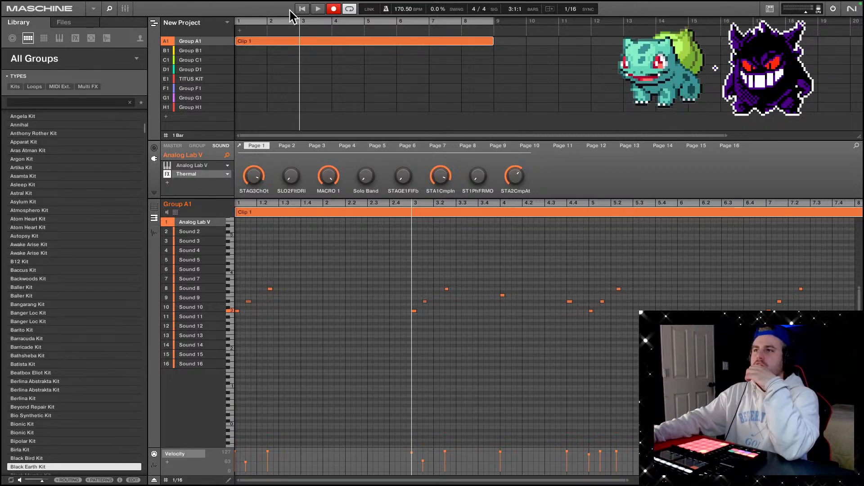
pyautogui.click(319, 10)
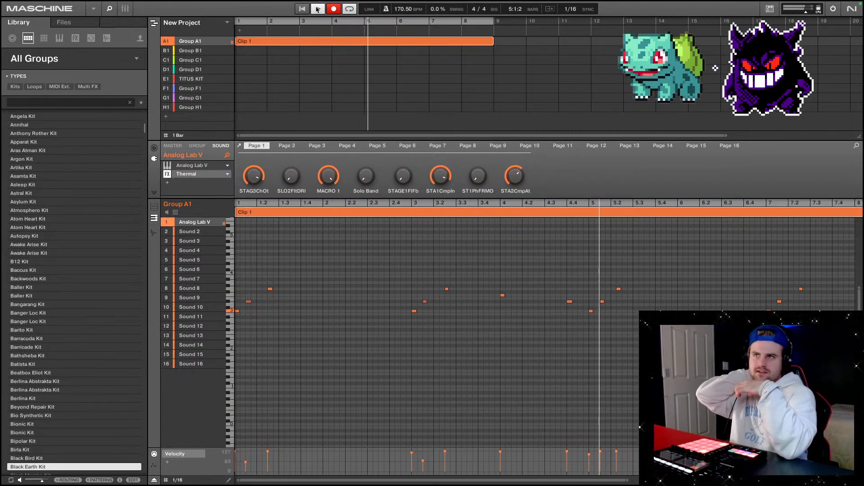
# Select Group B1 and check its Pattern 1 in the Ideas view before returning to the arrangement.
pyautogui.click(189, 51)
pyautogui.rightClick(243, 52)
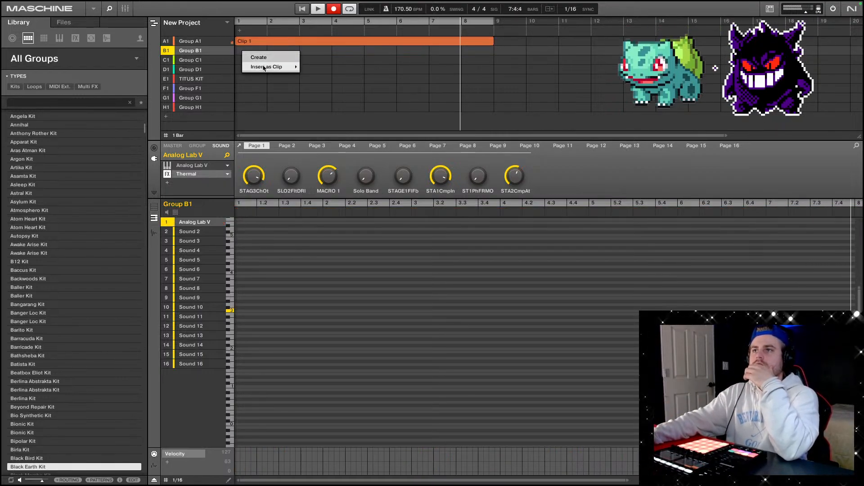
pyautogui.moveTo(270, 67)
pyautogui.click(280, 89)
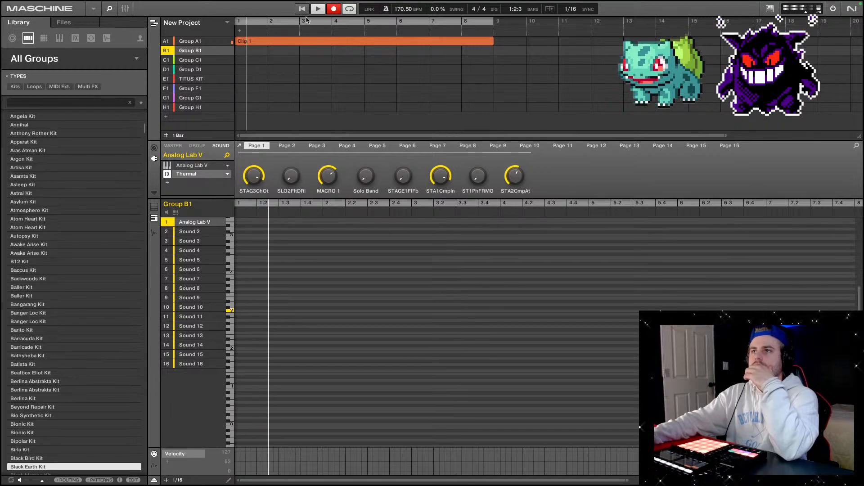
pyautogui.rightClick(246, 53)
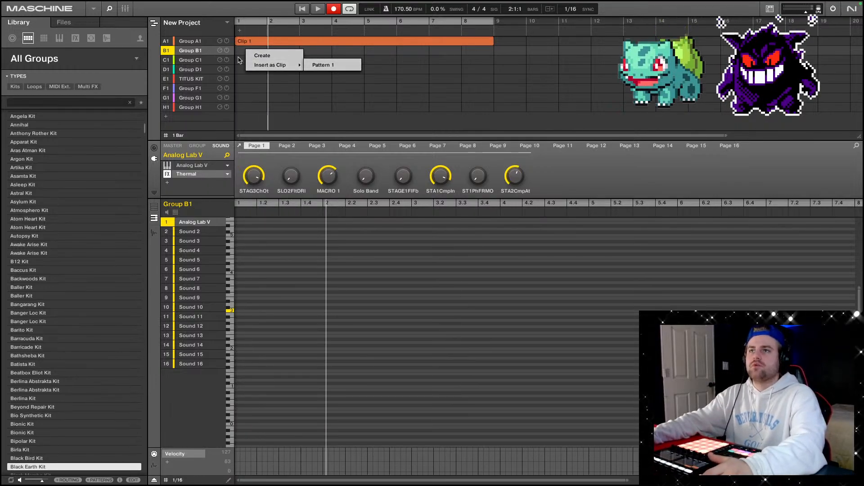
pyautogui.click(279, 91)
pyautogui.click(156, 24)
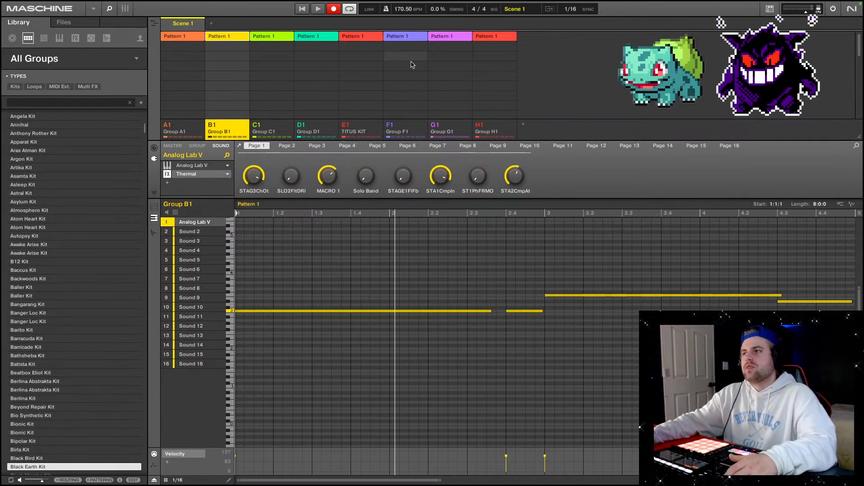
pyautogui.click(153, 25)
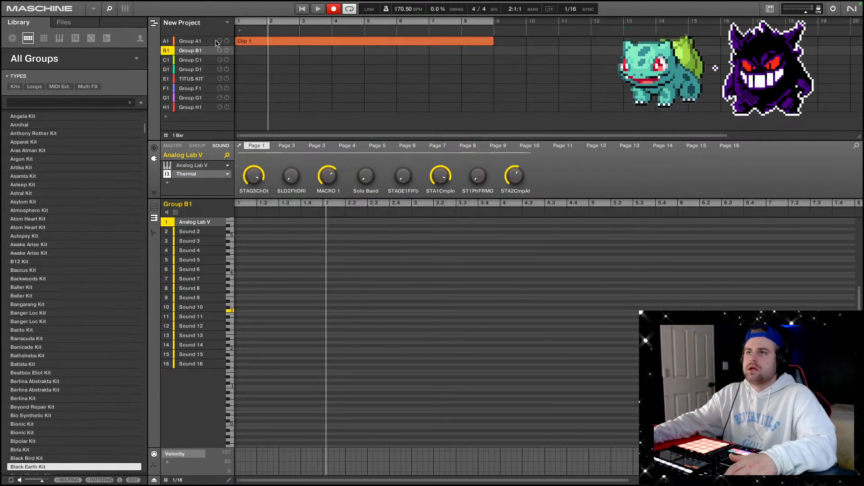
# Insert Pattern 1 as a clip at bar 1 on the Group B1 track and play it with Group A1.
pyautogui.rightClick(254, 52)
pyautogui.moveTo(276, 65)
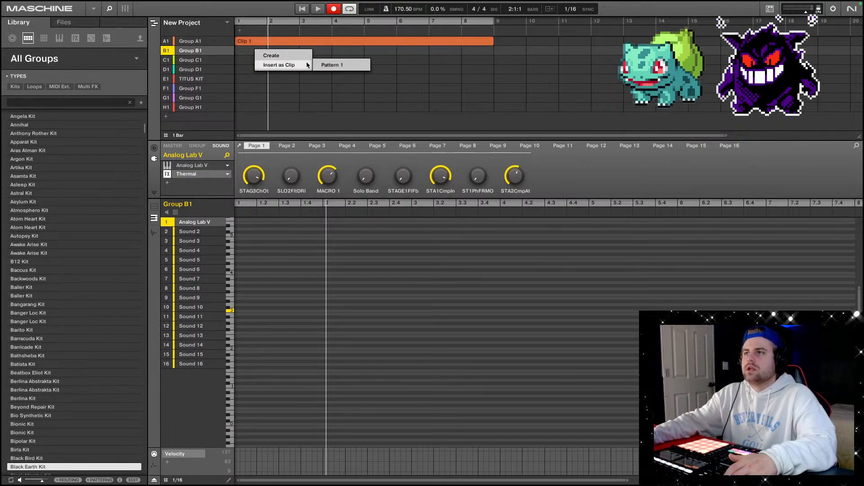
pyautogui.click(316, 66)
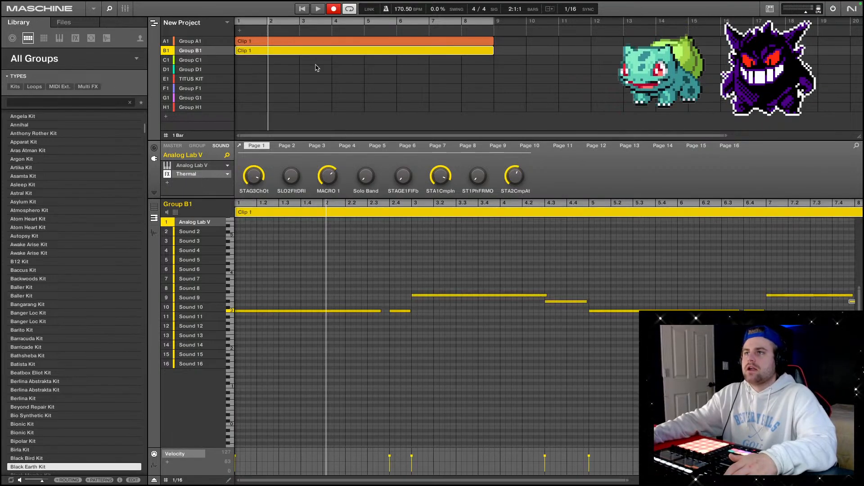
pyautogui.click(318, 10)
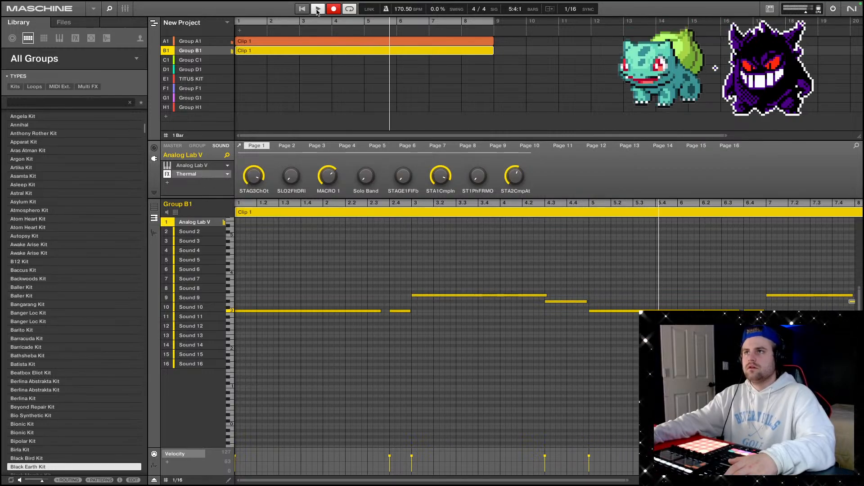
pyautogui.click(318, 10)
# Select Group H1 in the Ideas view and stop playback.
pyautogui.click(154, 25)
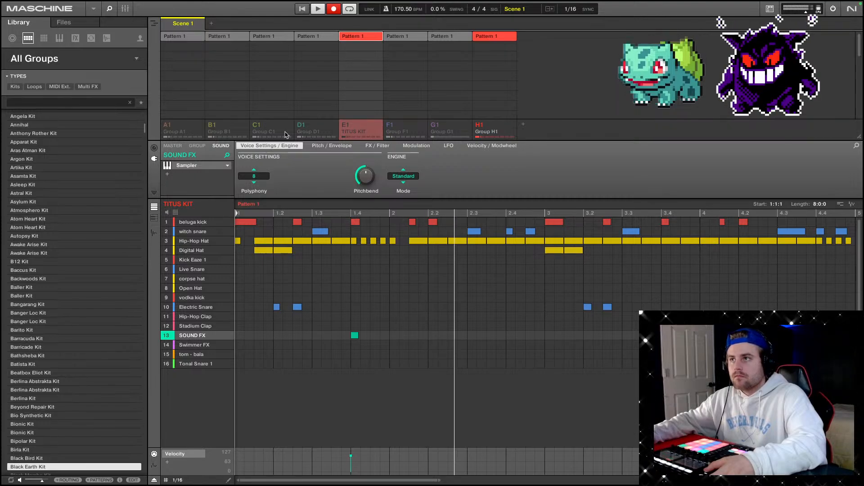
pyautogui.click(492, 130)
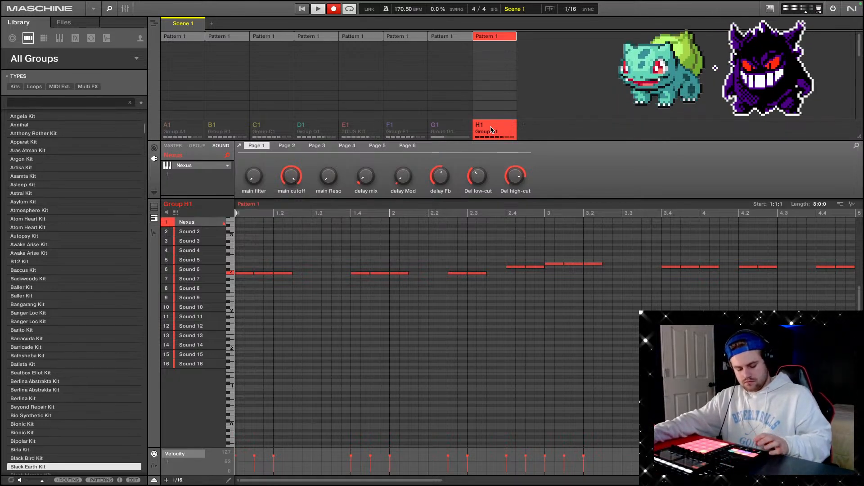
pyautogui.press('space')
# Insert Pattern 1 as a clip at bar 1 on the Group H1 track in the arrangement and play all the clips.
pyautogui.click(154, 24)
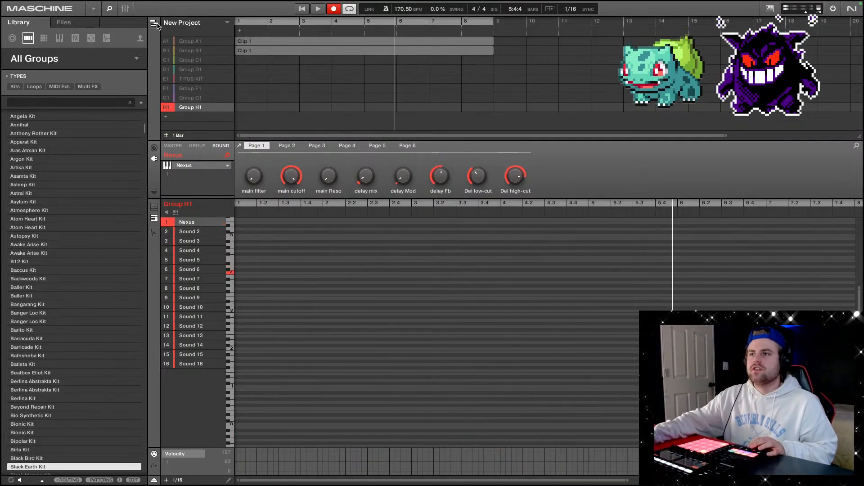
pyautogui.rightClick(250, 111)
pyautogui.moveTo(288, 123)
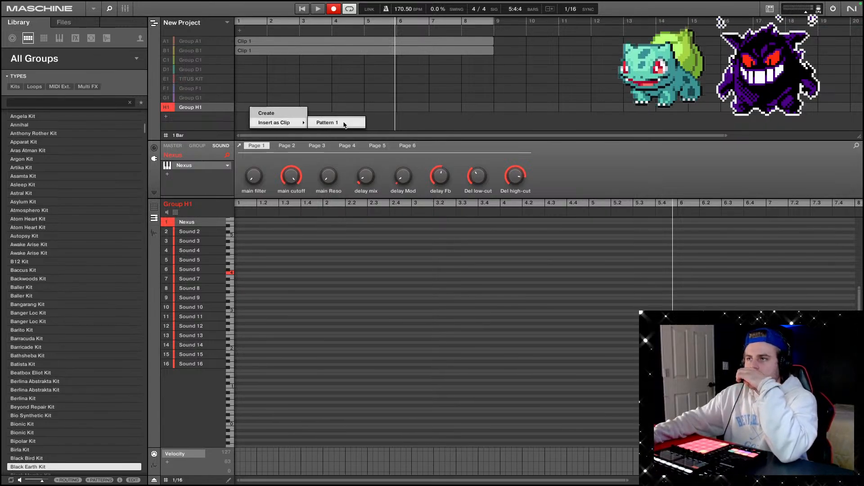
pyautogui.click(345, 122)
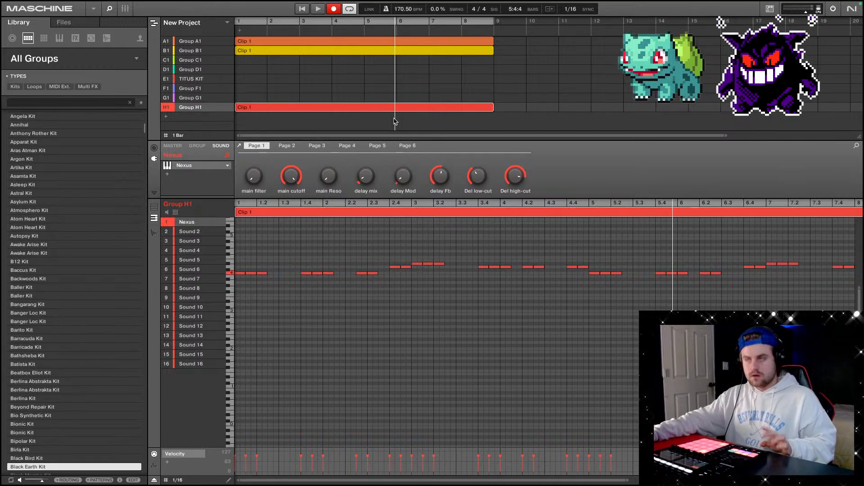
pyautogui.press('space')
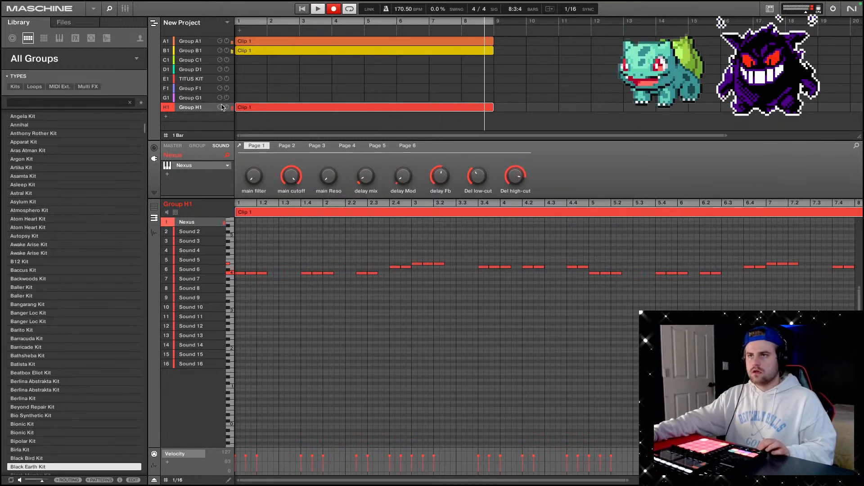
# Stop playback in the Ideas view and add Output's Thermal Audio Units effect after Nexus on Group H1's first sound.
pyautogui.rightClick(187, 107)
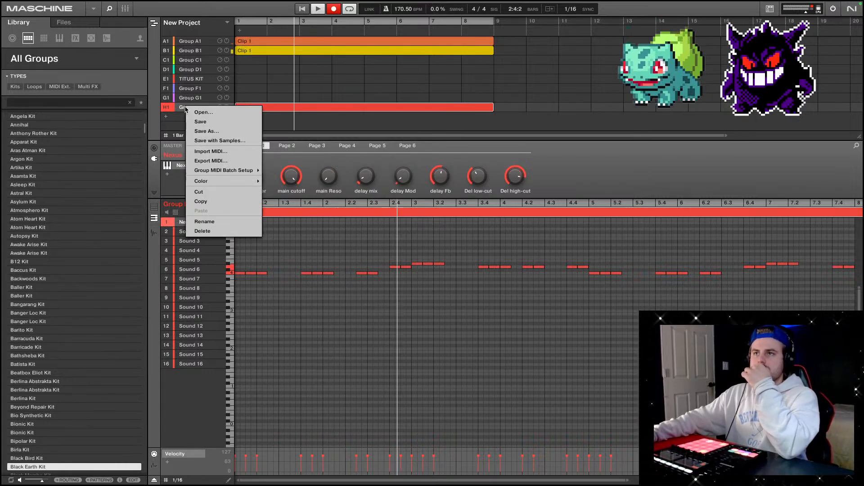
pyautogui.click(333, 133)
pyautogui.click(154, 23)
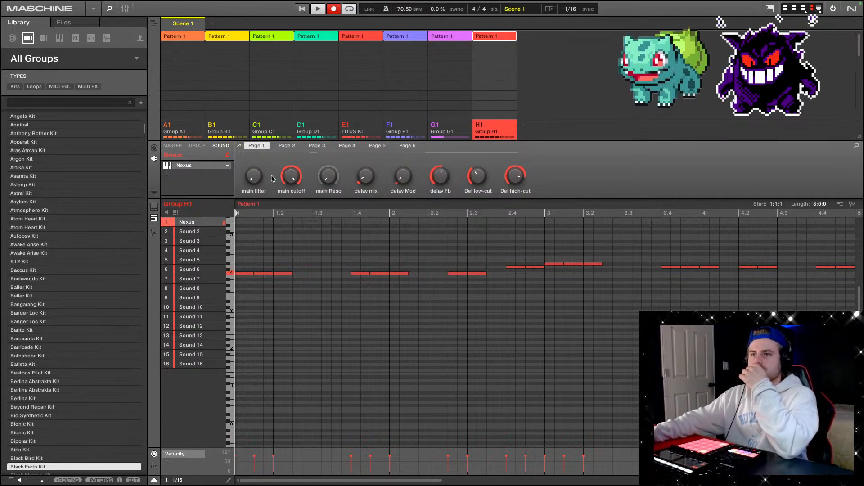
pyautogui.press('space')
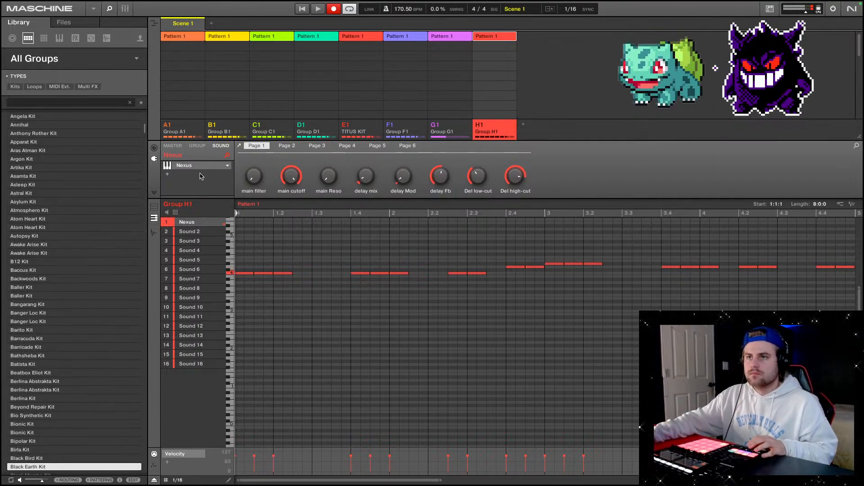
pyautogui.click(167, 176)
pyautogui.moveTo(198, 200)
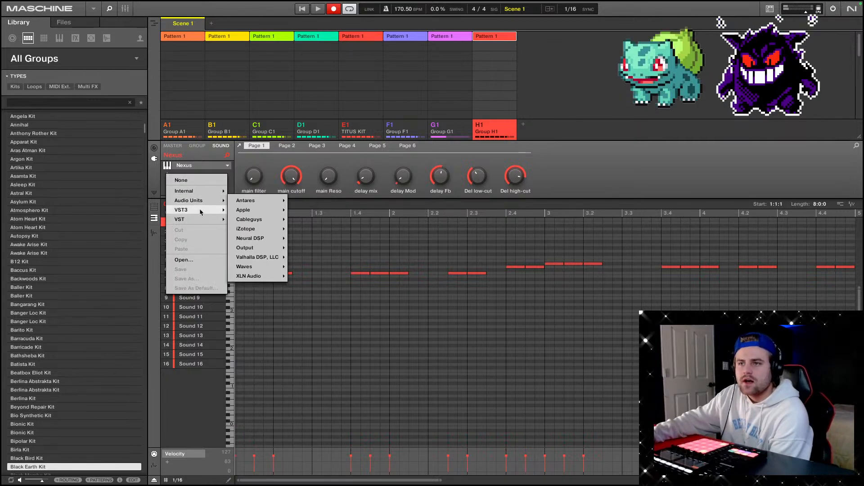
pyautogui.moveTo(252, 248)
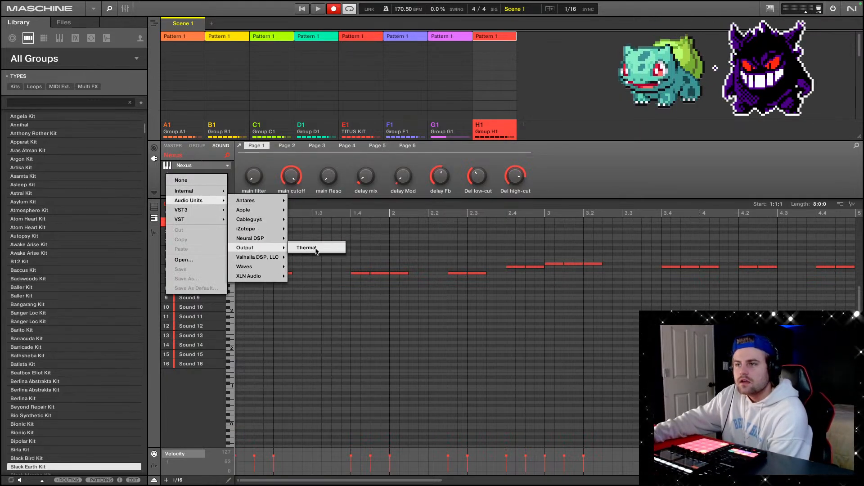
pyautogui.click(326, 249)
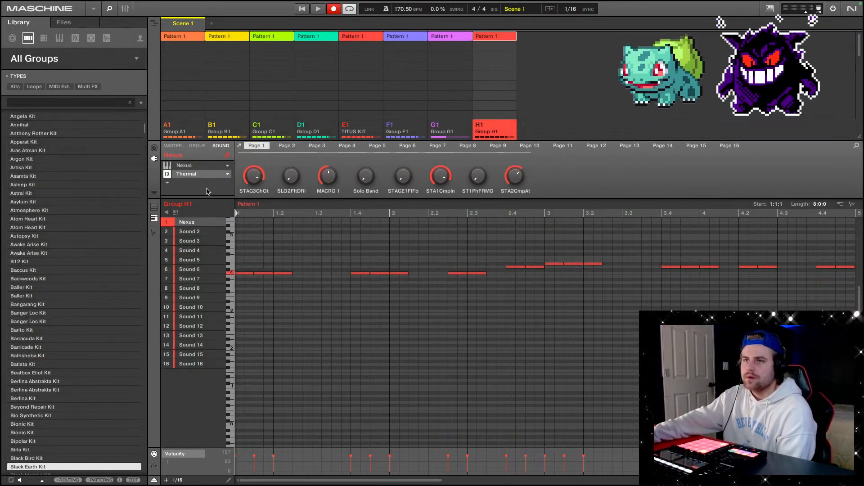
# Load the Angry Echoes preset from Thermal's Guitar & Keys category and close the plug-in window.
pyautogui.click(189, 177)
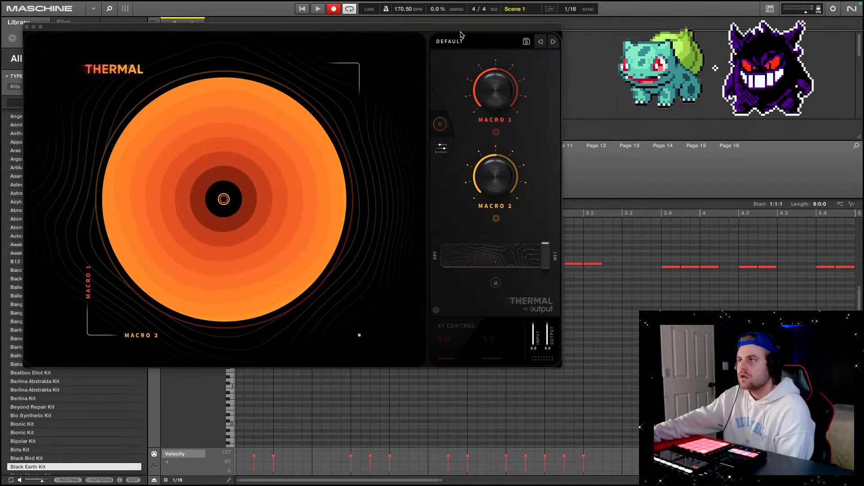
pyautogui.click(450, 41)
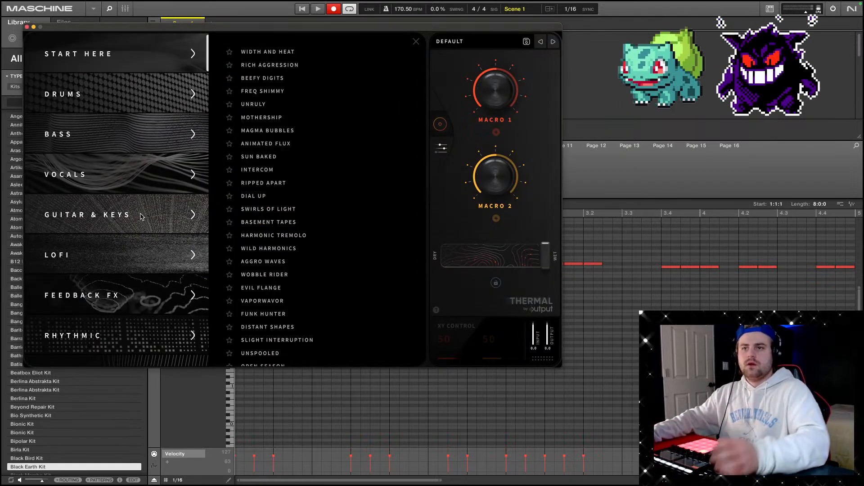
pyautogui.click(264, 197)
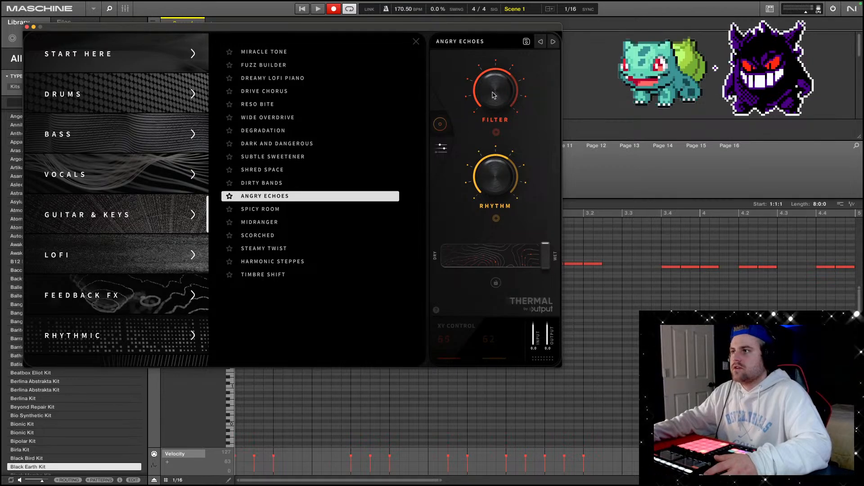
pyautogui.click(26, 27)
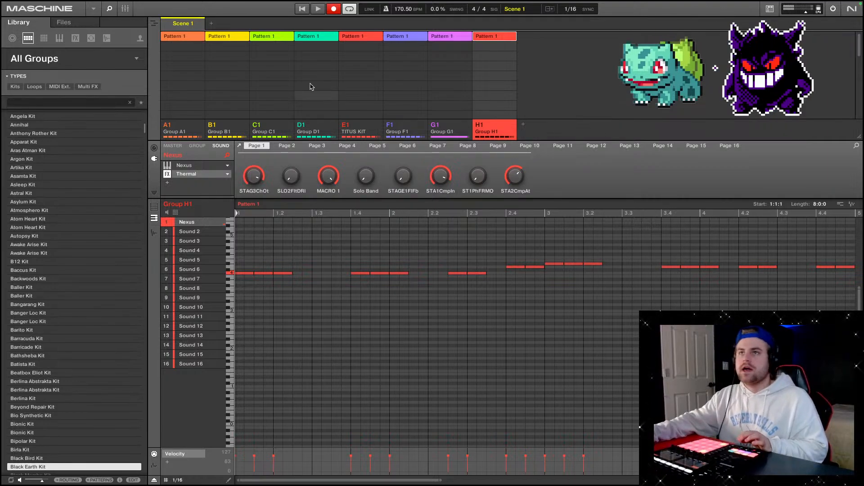
# Return to the arrangement and play the clips to hear Group H1 with Thermal applied.
pyautogui.click(154, 22)
pyautogui.click(154, 23)
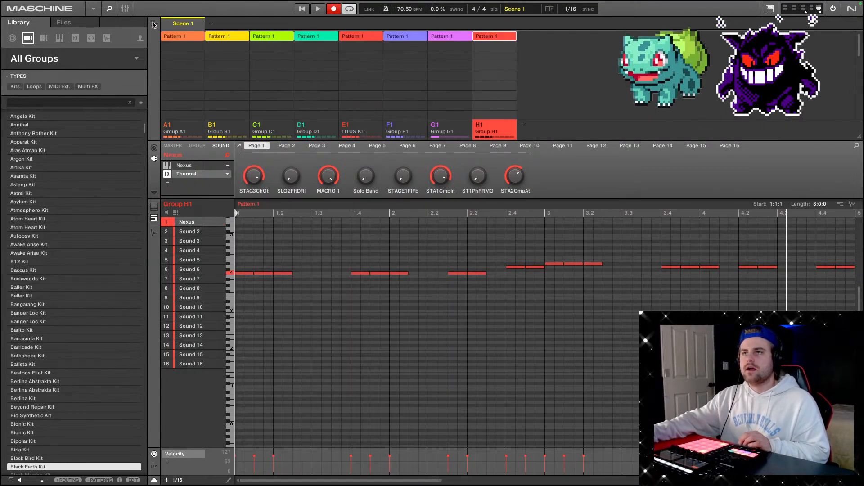
pyautogui.click(154, 24)
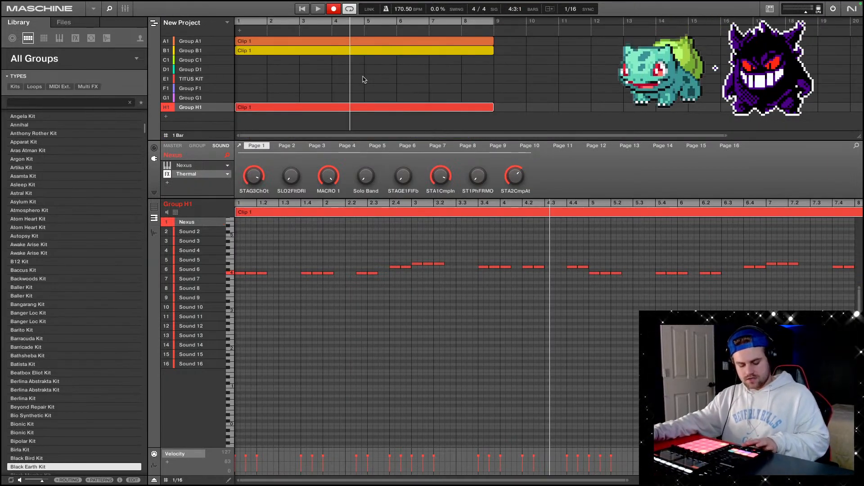
pyautogui.press('space')
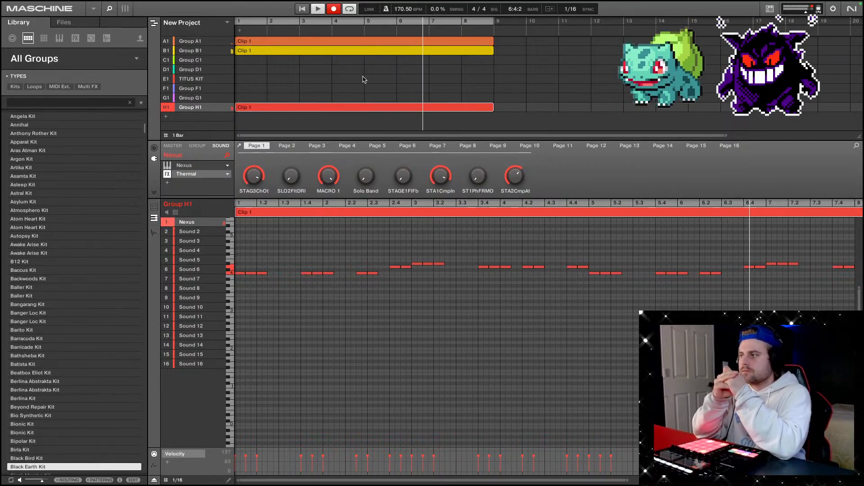
# Duplicate the Group A1 and Group B1 clips so that their copies start at bar 9.
pyautogui.click(494, 58)
pyautogui.click(494, 51)
pyautogui.moveTo(493, 41)
pyautogui.mouseDown()
pyautogui.moveTo(638, 39)
pyautogui.moveTo(494, 41)
pyautogui.mouseUp()
pyautogui.click(469, 51)
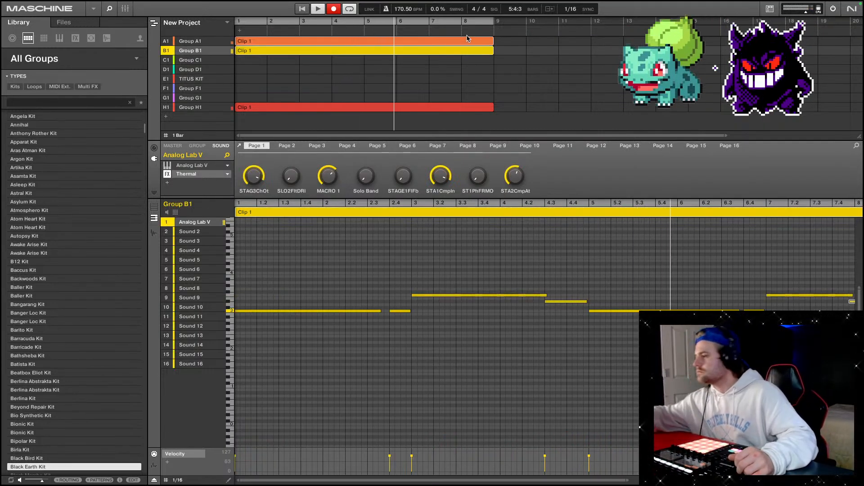
pyautogui.rightClick(500, 41)
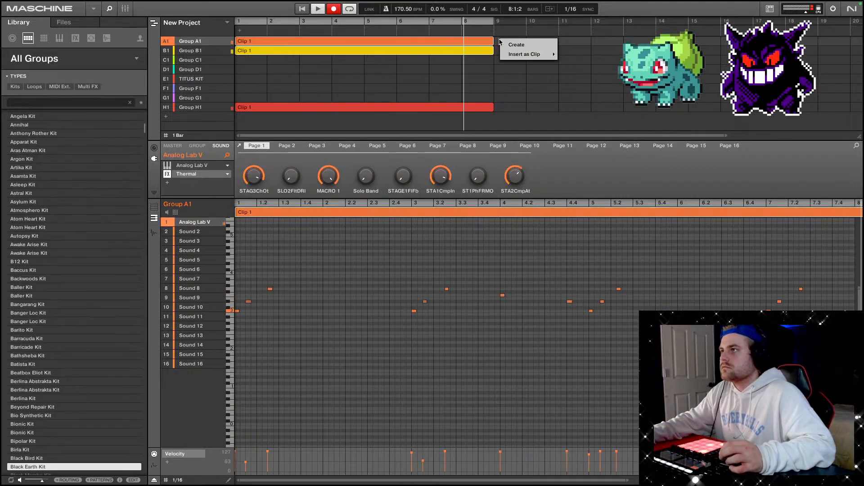
pyautogui.click(481, 67)
pyautogui.click(466, 63)
pyautogui.click(463, 51)
pyautogui.rightClick(453, 43)
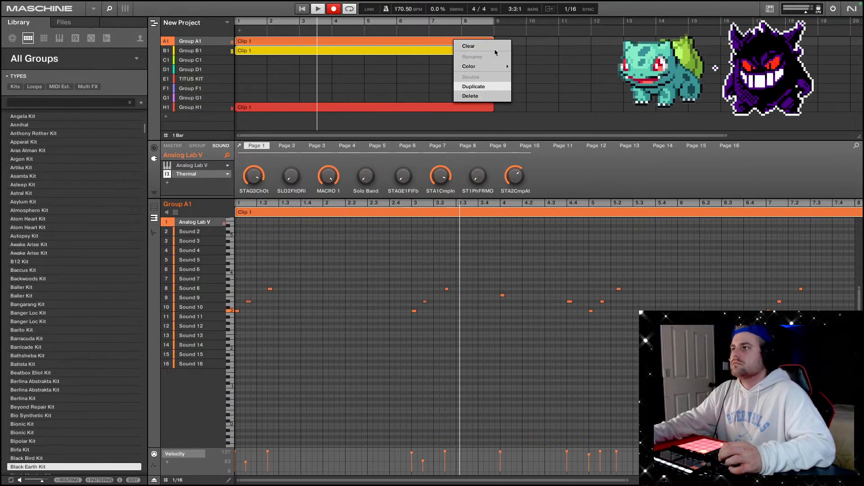
pyautogui.click(482, 89)
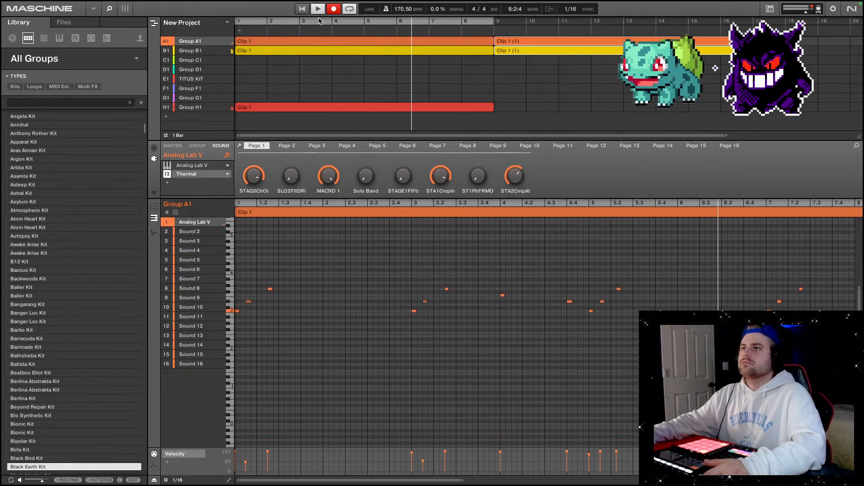
# Deselect the copied clips, turn off looping and move the playhead to bar 9.
pyautogui.click(374, 62)
pyautogui.click(288, 23)
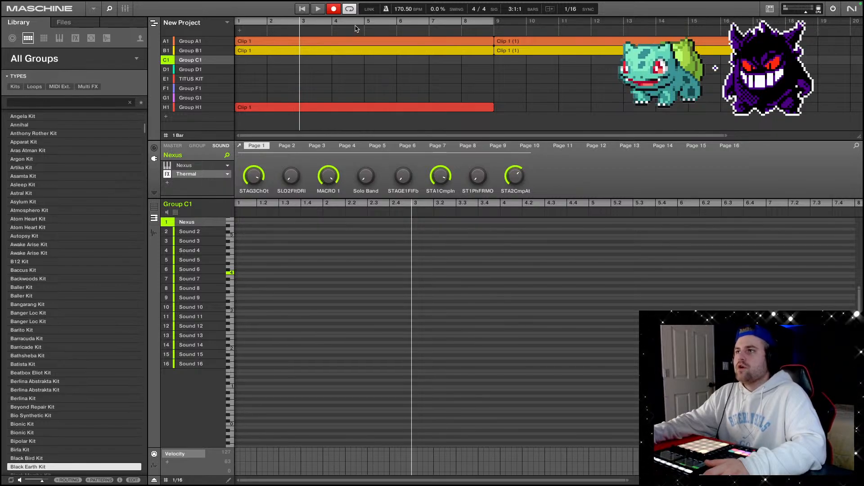
pyautogui.click(350, 9)
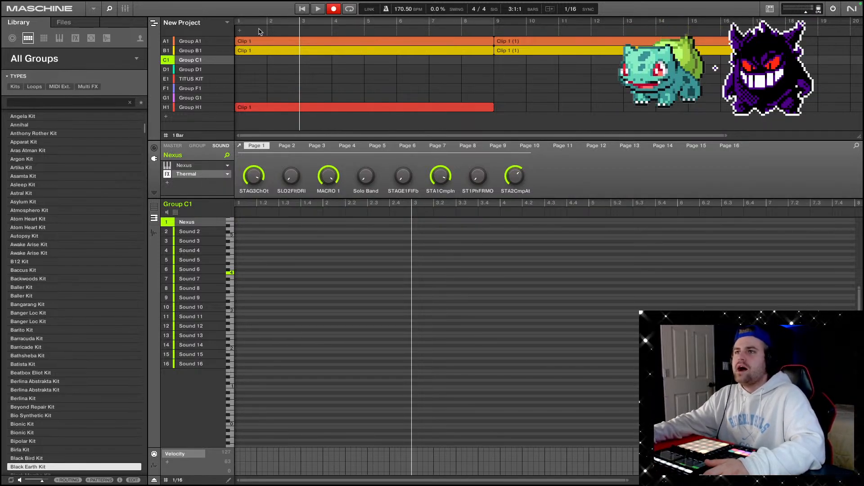
pyautogui.click(213, 27)
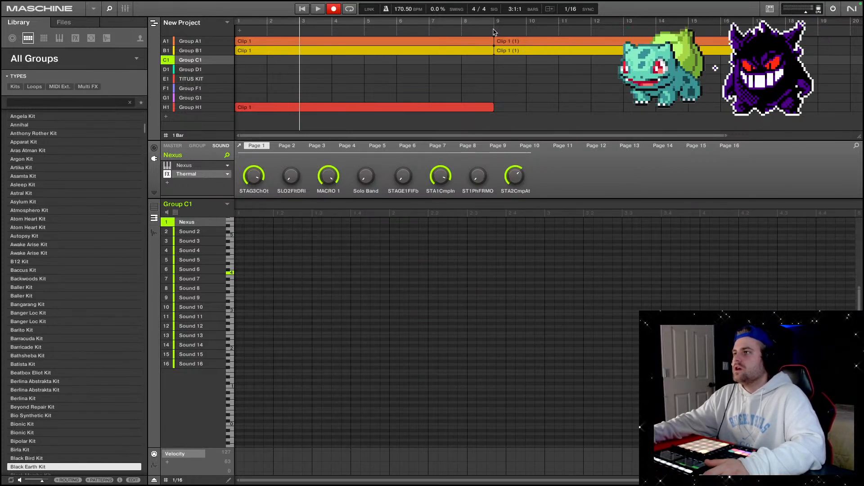
pyautogui.click(529, 21)
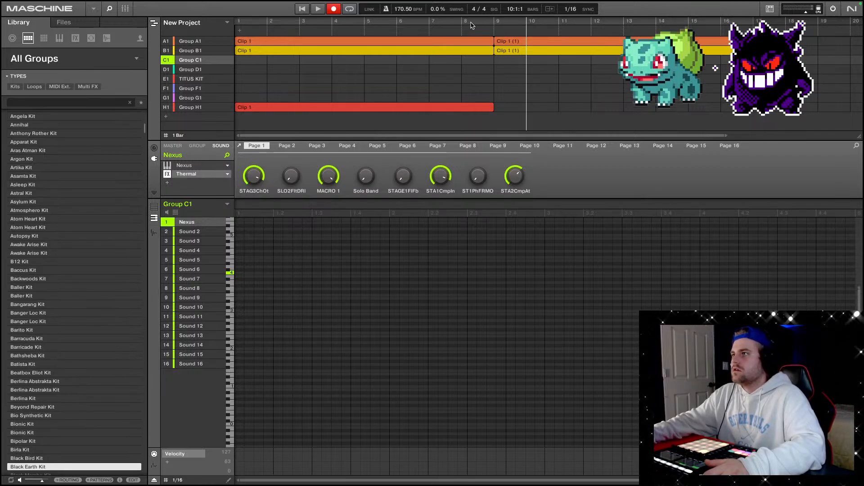
pyautogui.click(429, 21)
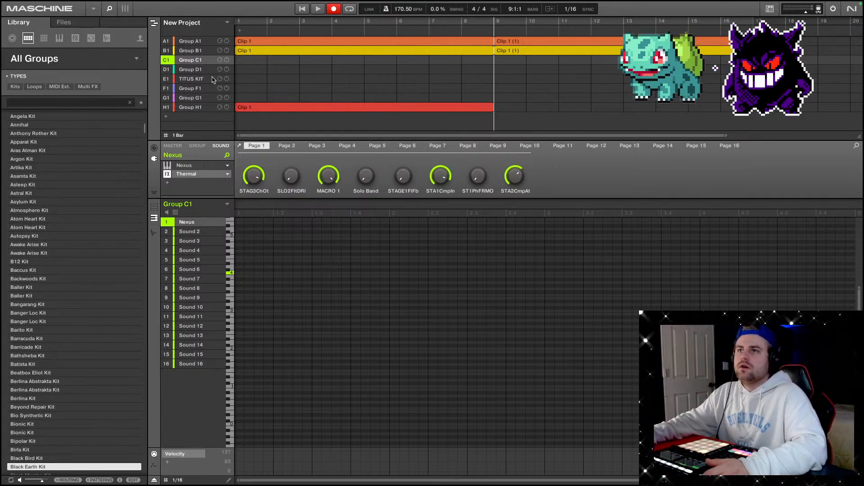
# Insert Pattern 1 as a clip at bar 9 on the TITUS KIT track and play the arrangement from bar 5.
pyautogui.rightClick(494, 79)
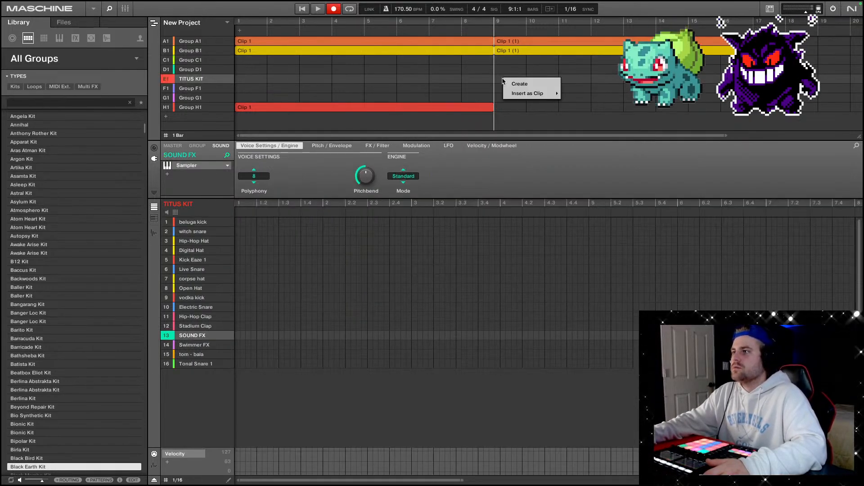
pyautogui.moveTo(540, 94)
pyautogui.click(572, 95)
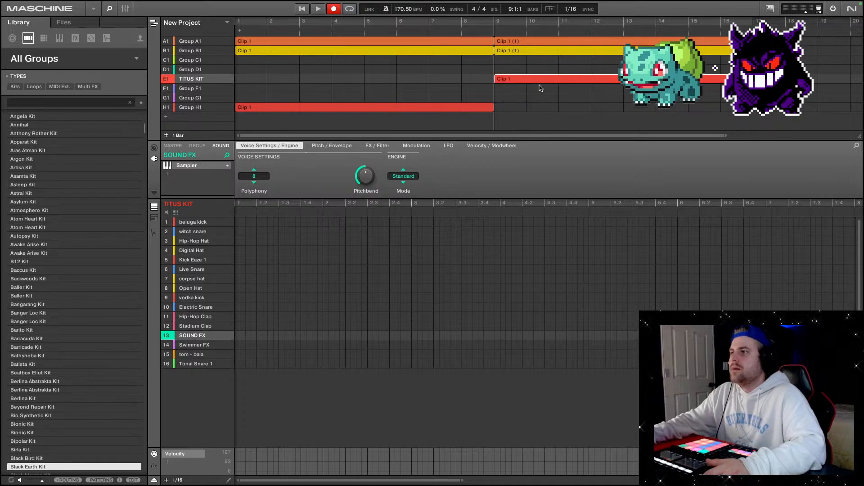
pyautogui.click(461, 21)
pyautogui.click(365, 22)
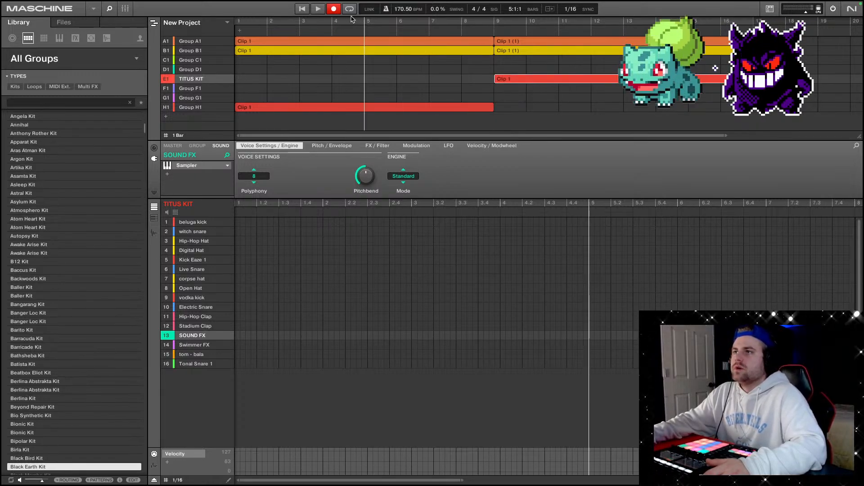
pyautogui.click(319, 9)
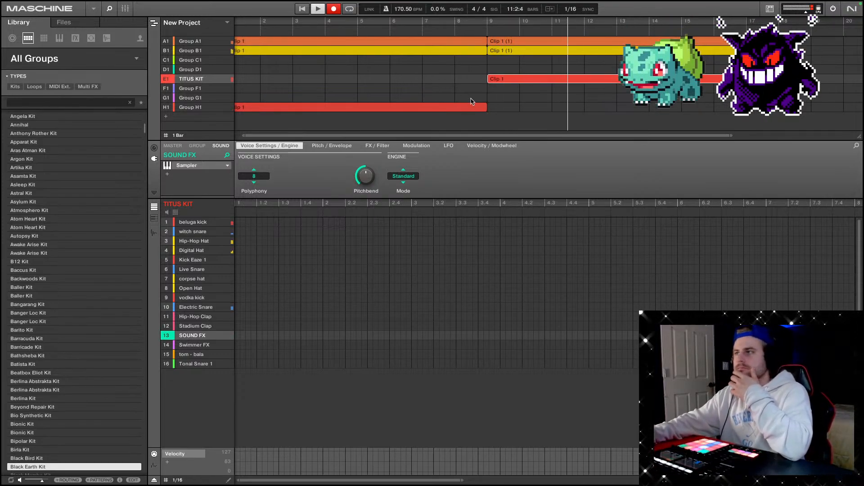
# Try extending the Group H1 clip underneath the drum clip and bring its end back to bar 9.
pyautogui.moveTo(486, 109); pyautogui.dragTo(714, 108)
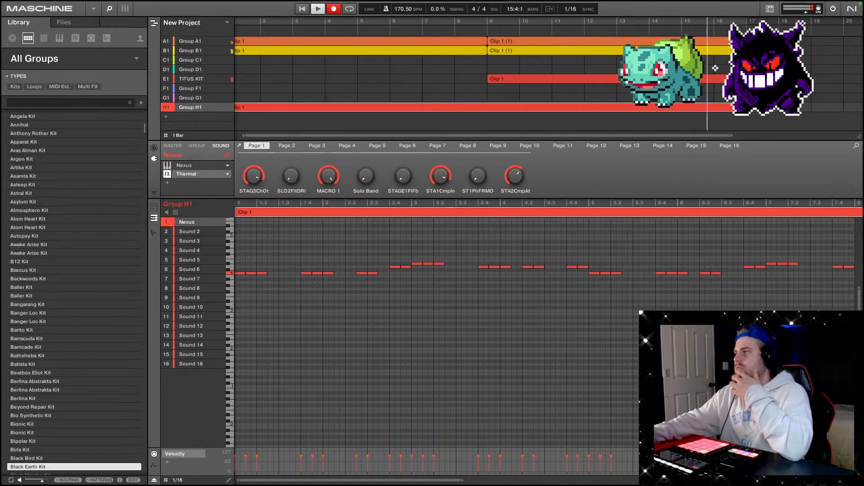
pyautogui.moveTo(627, 110); pyautogui.dragTo(496, 110)
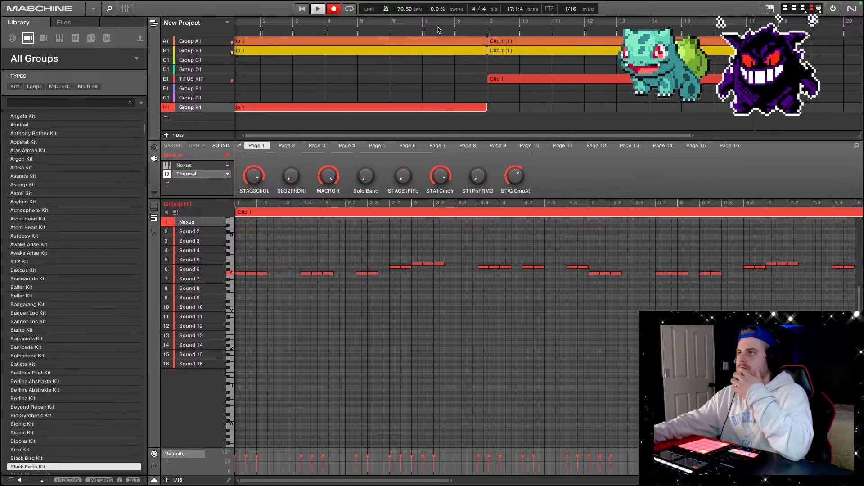
# Shorten the first Group A1 and Group B1 clips to end at bar 8, leaving a one-bar gap before their copies.
pyautogui.click(379, 29)
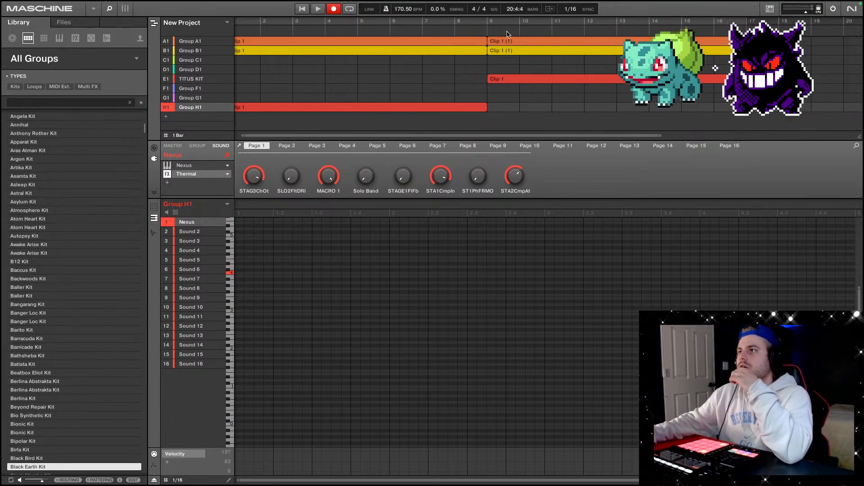
pyautogui.click(486, 41)
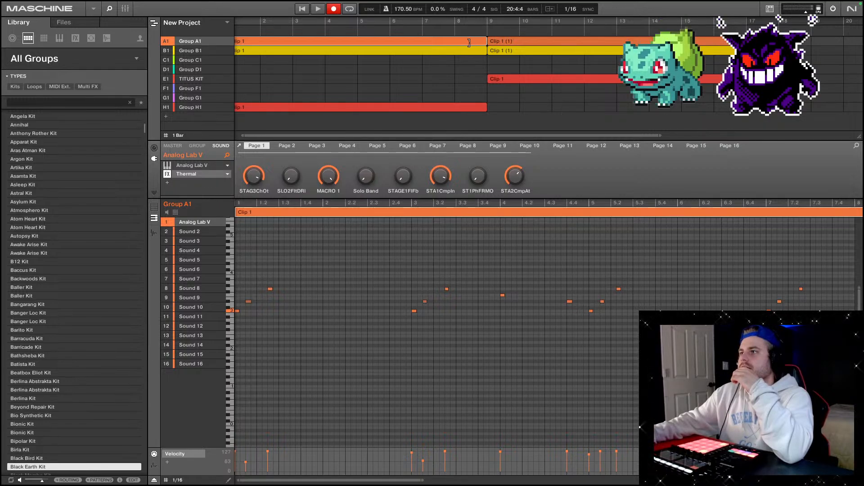
pyautogui.moveTo(469, 42); pyautogui.dragTo(457, 41)
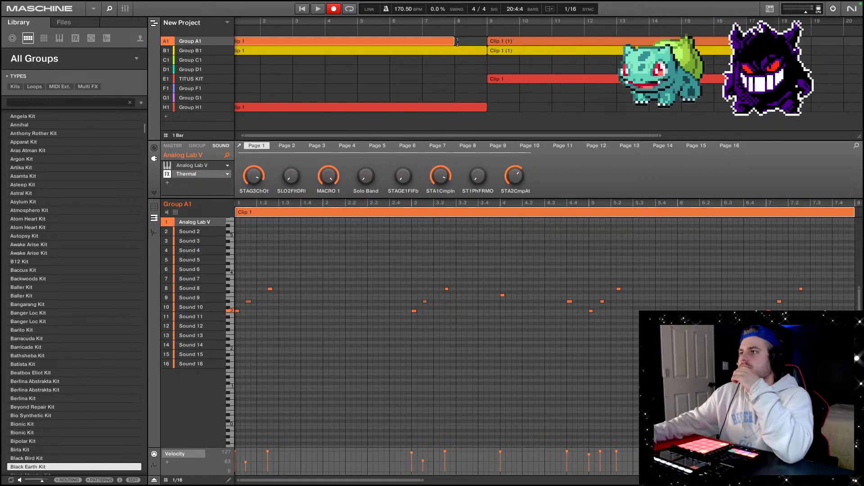
pyautogui.click(486, 51)
pyautogui.moveTo(486, 52); pyautogui.dragTo(455, 52)
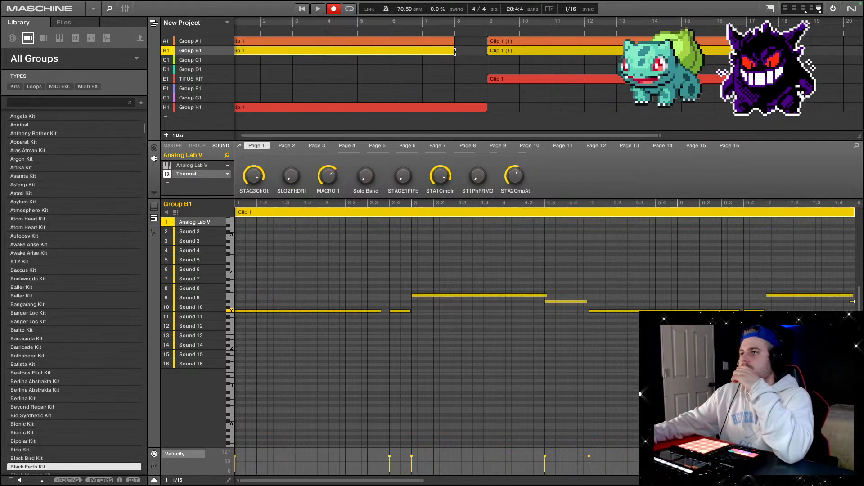
# Play the arrangement through the gap before bar 9 to check the drum entry and stop playback.
pyautogui.click(373, 27)
pyautogui.click(317, 9)
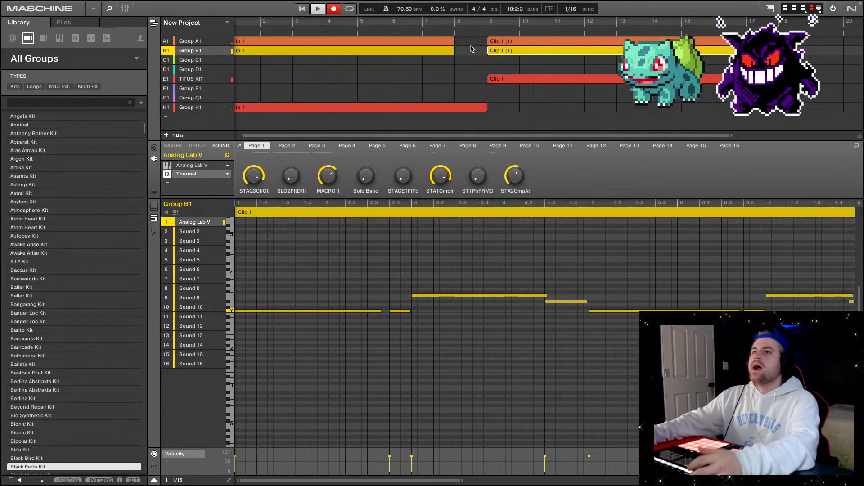
pyautogui.hscroll(-1, 405, 62)
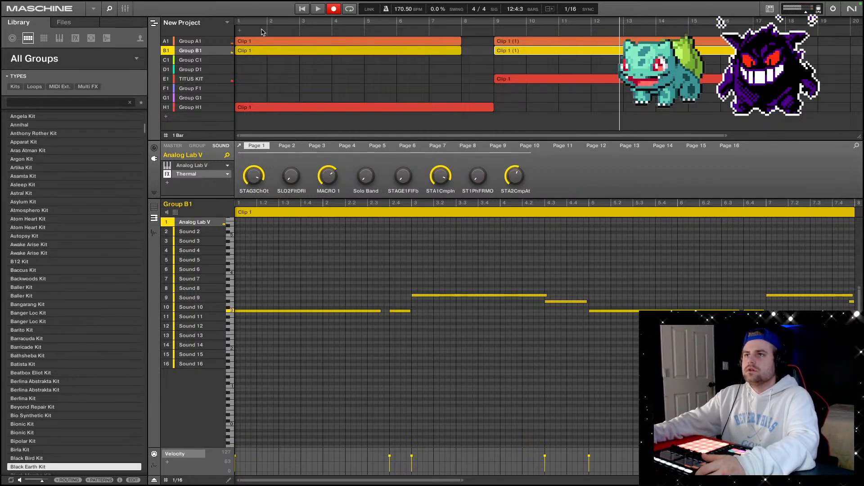
pyautogui.click(242, 28)
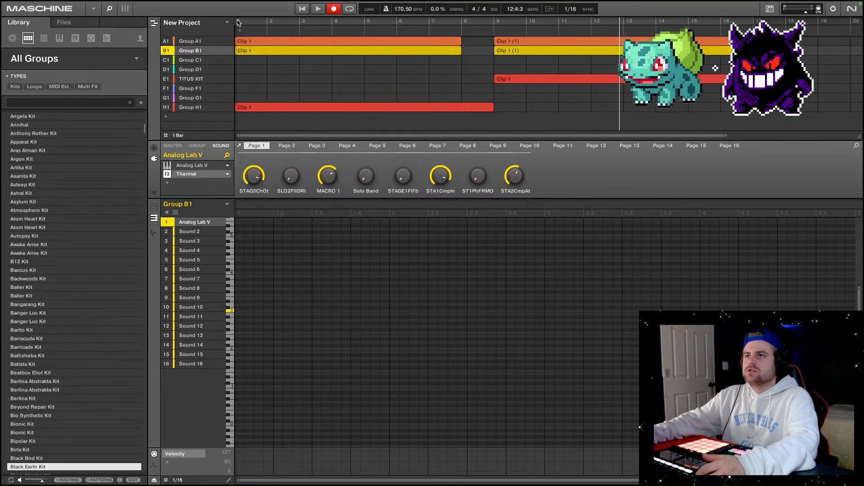
# Play the arrangement from the start through the drum entry and show the notes of the Group H1 clip.
pyautogui.click(320, 9)
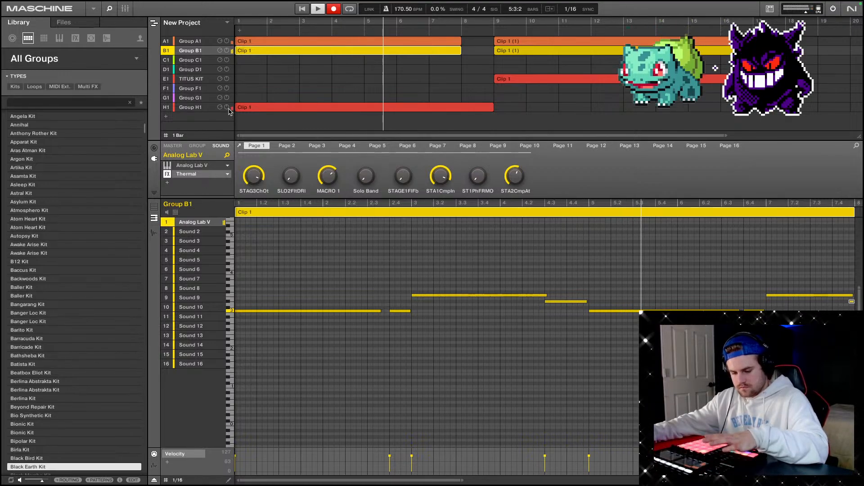
pyautogui.click(229, 109)
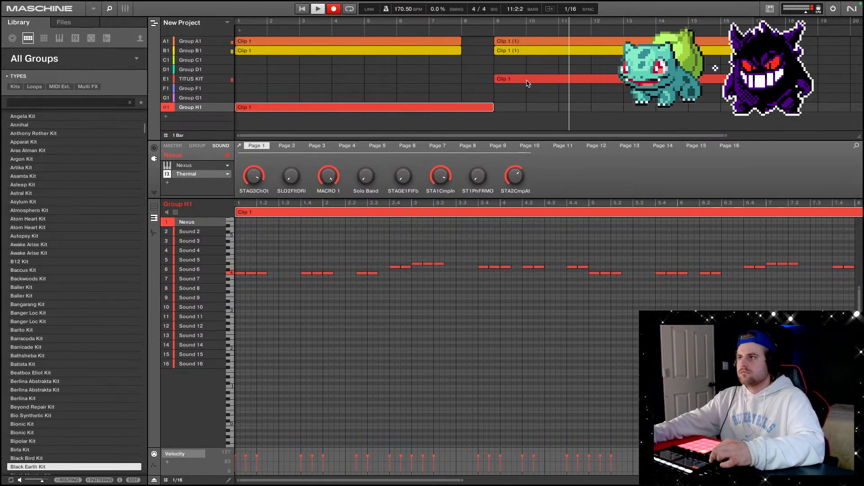
pyautogui.hscroll(2, 528, 84)
pyautogui.hscroll(10, 528, 84)
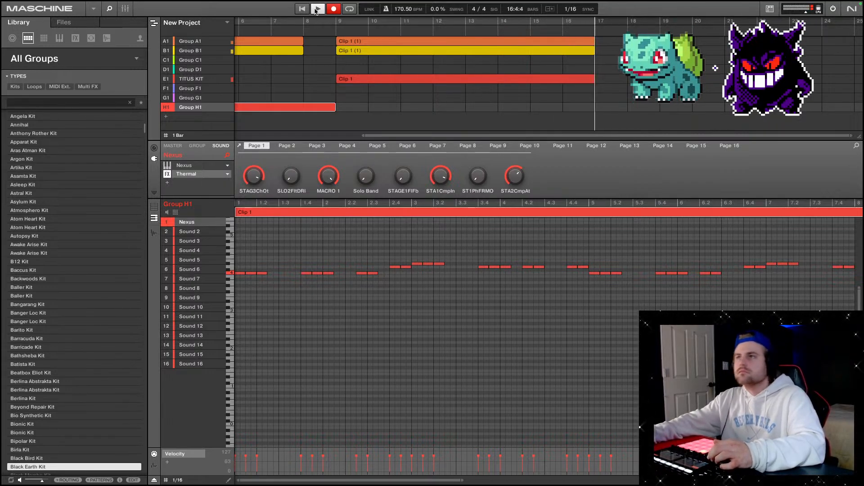
# Duplicate the bar 9 clips of Group A1, Group B1 and TITUS KIT so the copies start at bar 17.
pyautogui.click(421, 79)
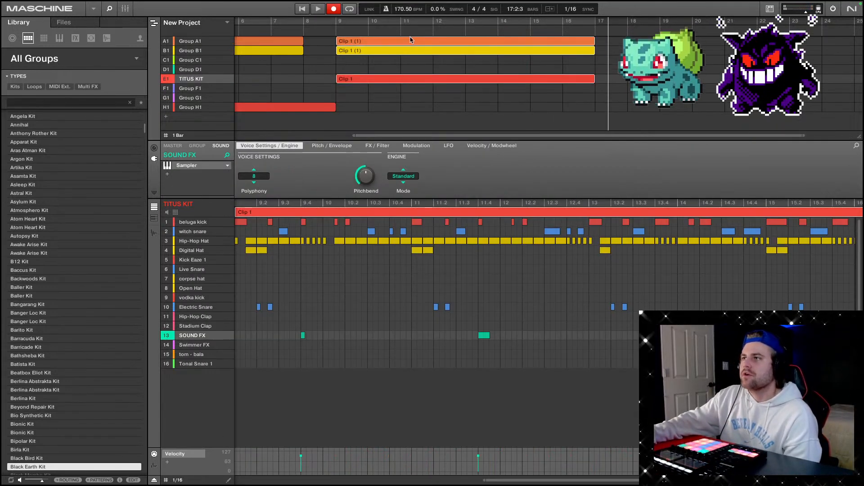
pyautogui.rightClick(412, 39)
pyautogui.click(445, 83)
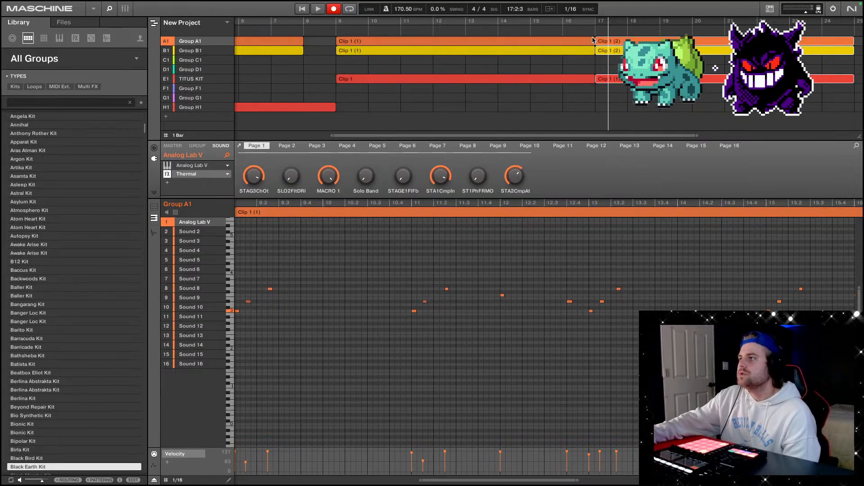
pyautogui.click(270, 30)
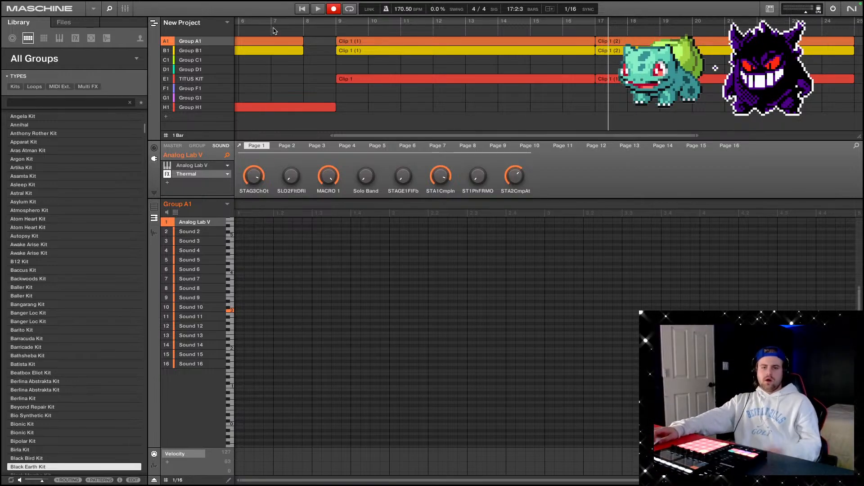
# Play the arrangement from bar 5, check the patterns in the scene view and return to the song view.
pyautogui.hscroll(-5, 274, 31)
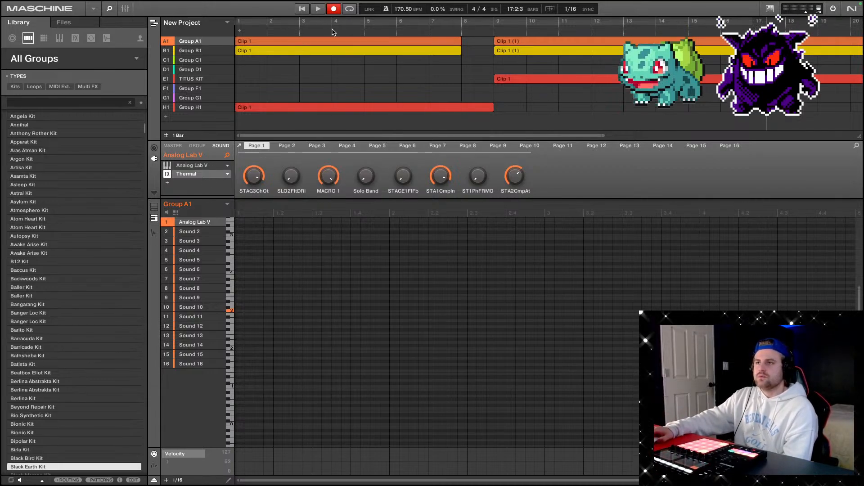
pyautogui.click(365, 23)
pyautogui.click(320, 9)
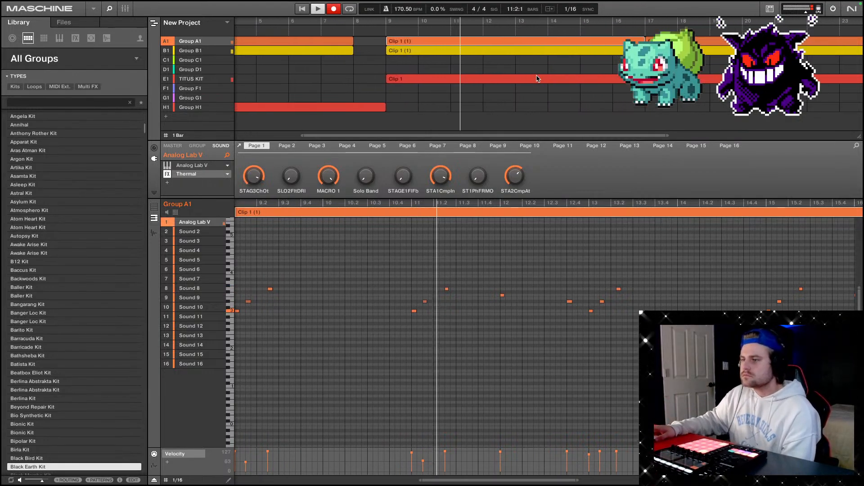
pyautogui.click(154, 24)
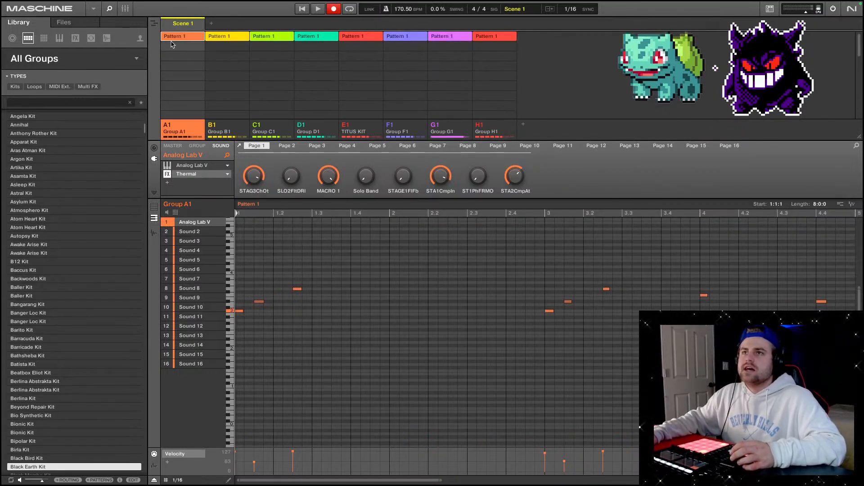
pyautogui.click(154, 24)
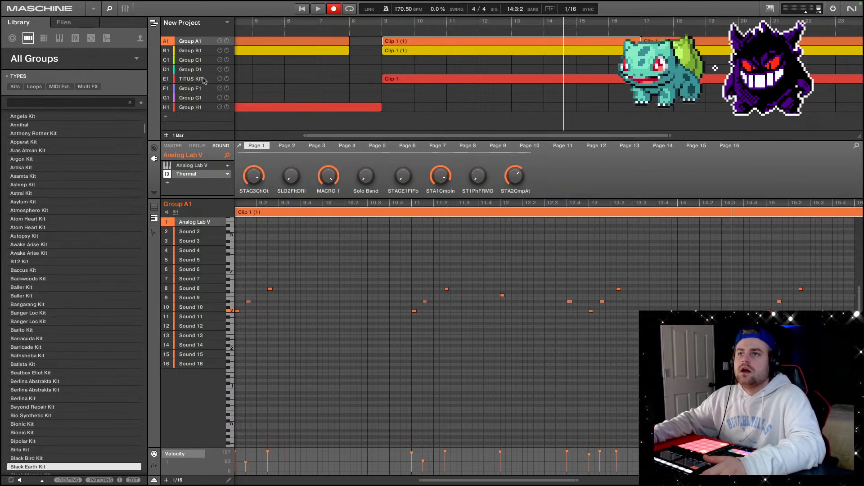
# Try Group D1 in the arrangement with its Pattern 1 as a clip at bar 9 and a second clip at bar 17.
pyautogui.click(191, 69)
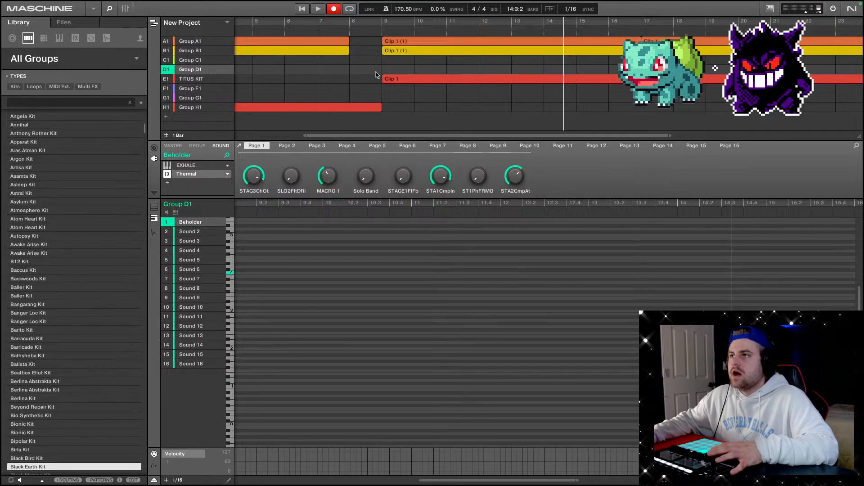
pyautogui.rightClick(393, 72)
pyautogui.moveTo(415, 84)
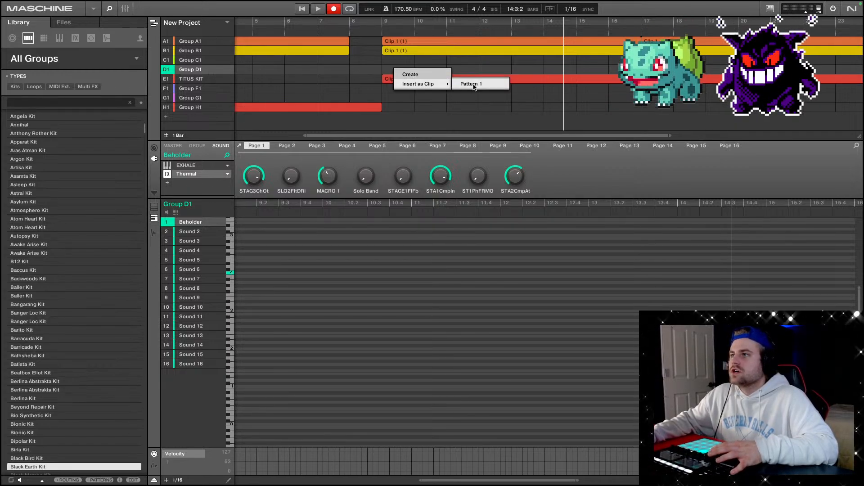
pyautogui.click(468, 84)
pyautogui.click(329, 29)
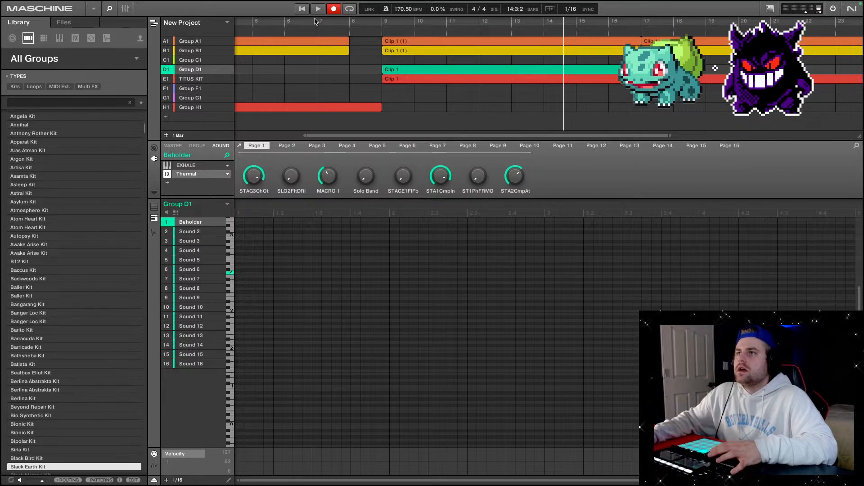
pyautogui.click(316, 22)
pyautogui.click(318, 10)
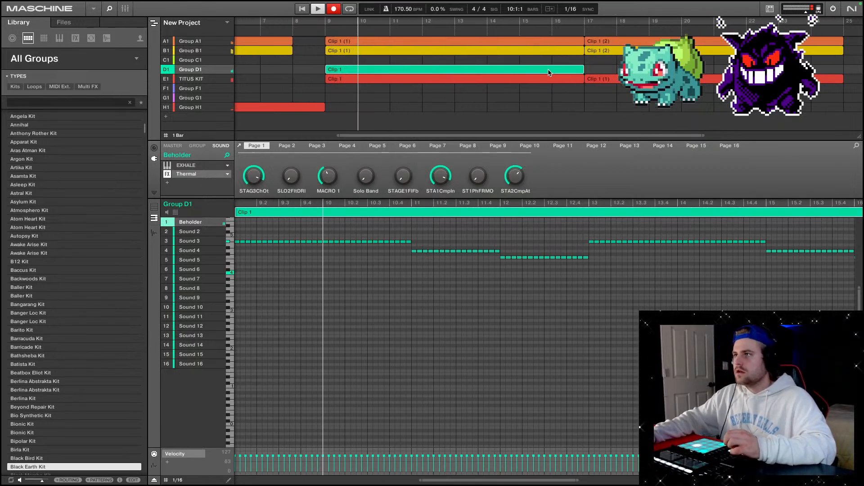
pyautogui.rightClick(557, 72)
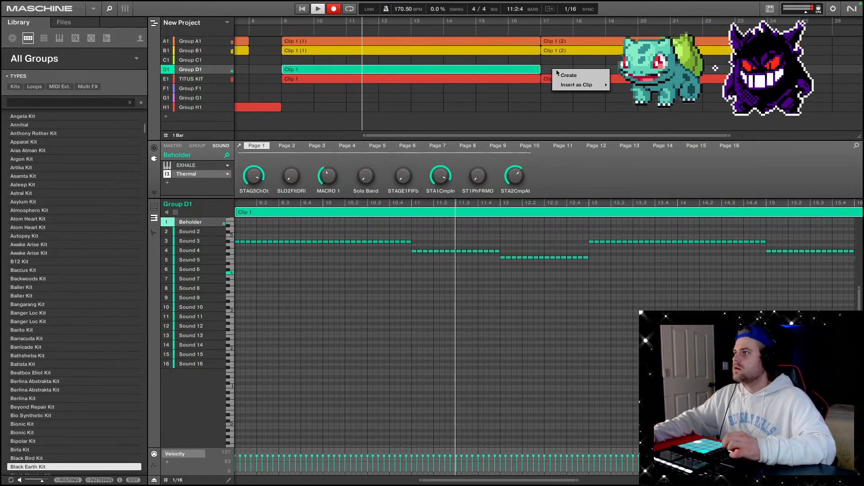
pyautogui.click(568, 76)
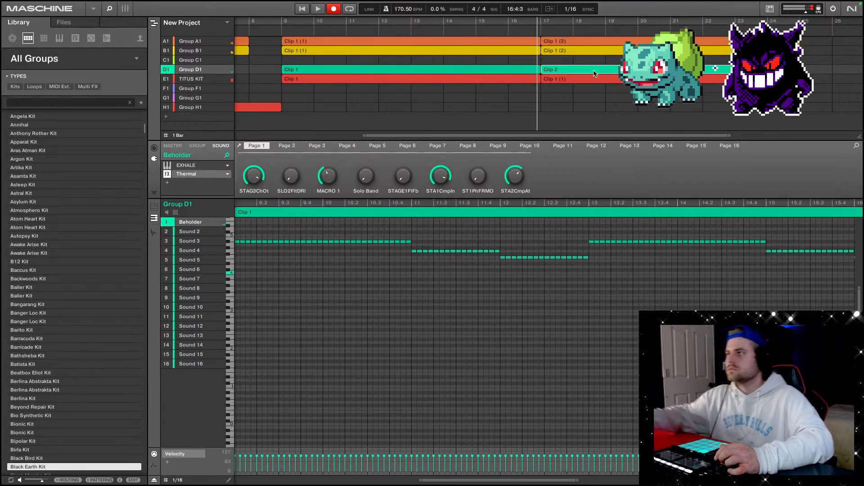
# Delete both Group D1 clips, at bars 9 and 17, from the arrangement.
pyautogui.click(416, 73)
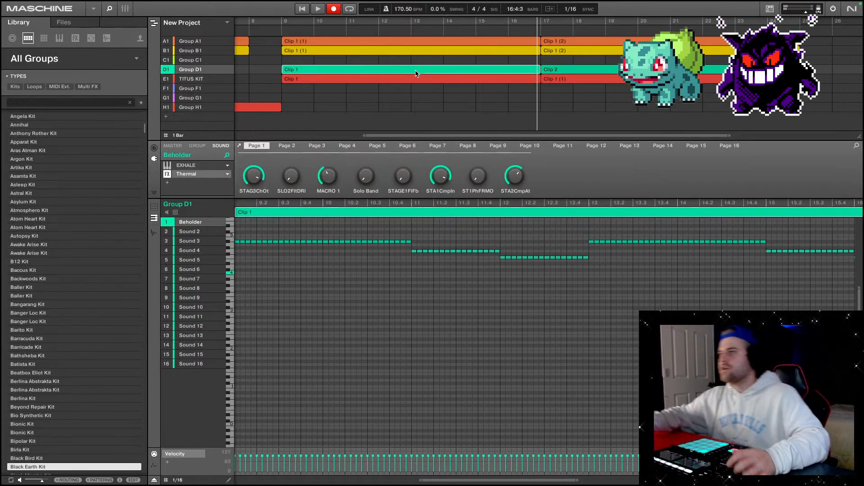
pyautogui.press('Delete')
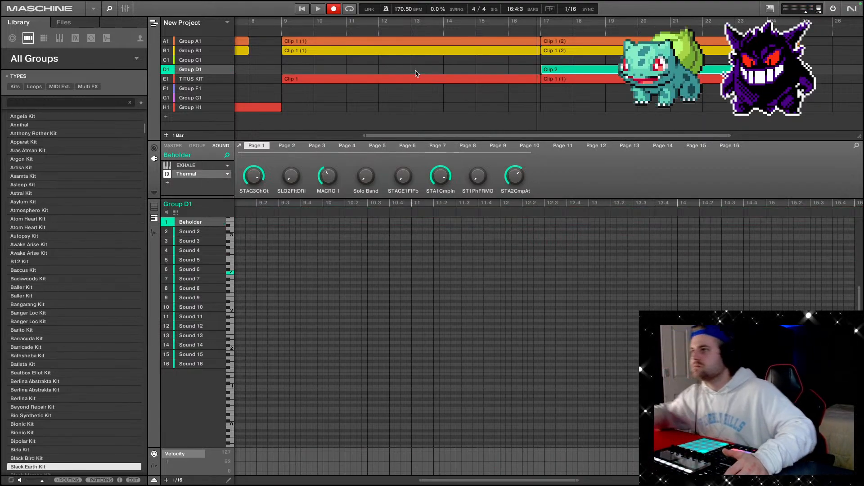
pyautogui.click(558, 70)
pyautogui.press('Delete')
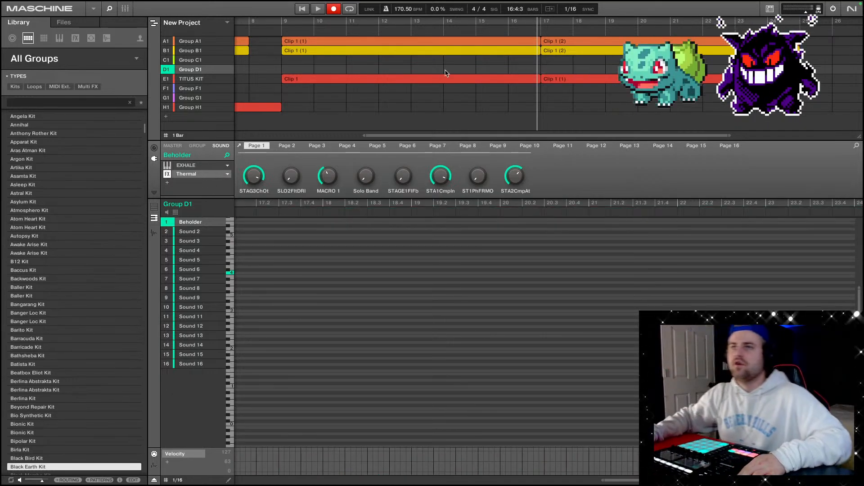
# Insert Pattern 1 as clips on the Group C1 track at bar 9 and again at bar 17.
pyautogui.click(204, 91)
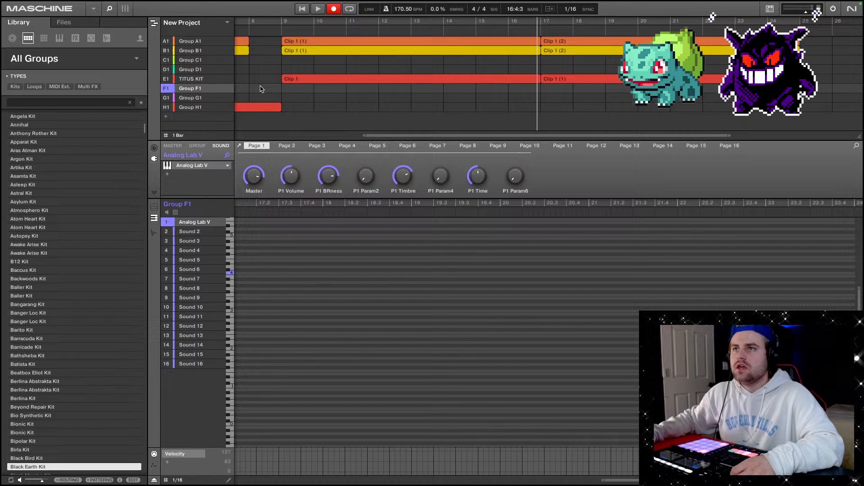
pyautogui.rightClick(291, 63)
pyautogui.moveTo(317, 75)
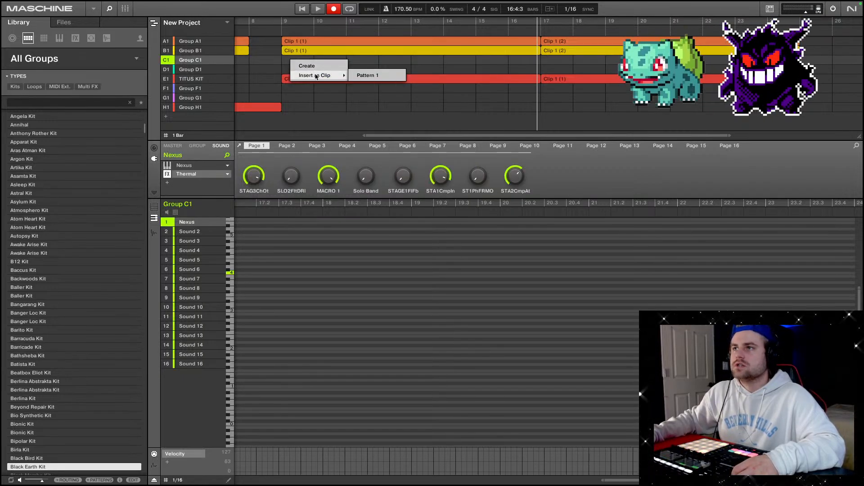
pyautogui.click(367, 75)
pyautogui.rightClick(569, 65)
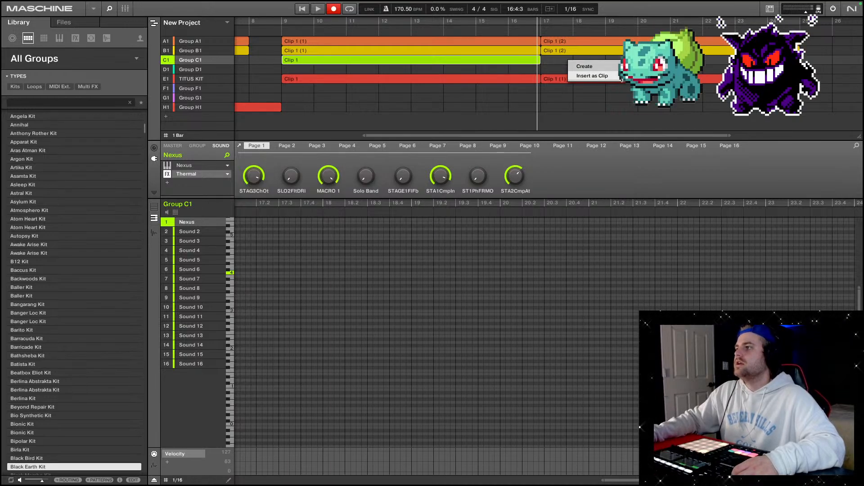
pyautogui.click(644, 76)
pyautogui.click(260, 31)
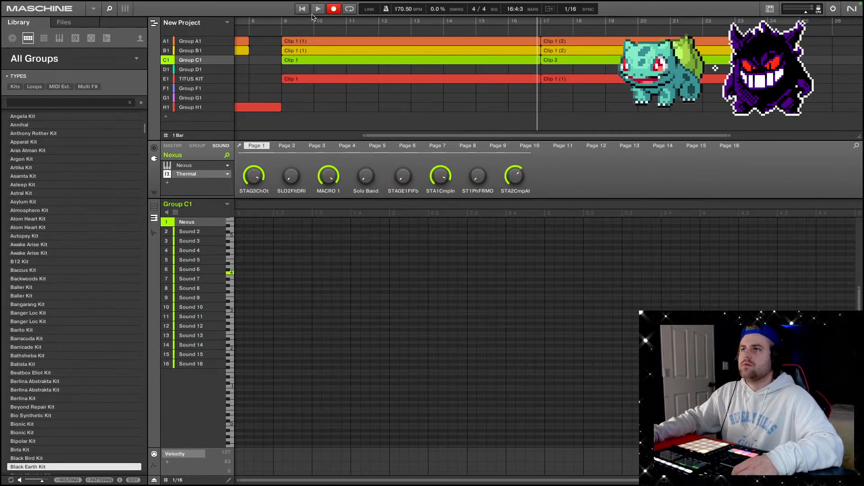
# Play the arrangement from bar 8 to check how the Group C1 melody sounds with the drums.
pyautogui.click(317, 9)
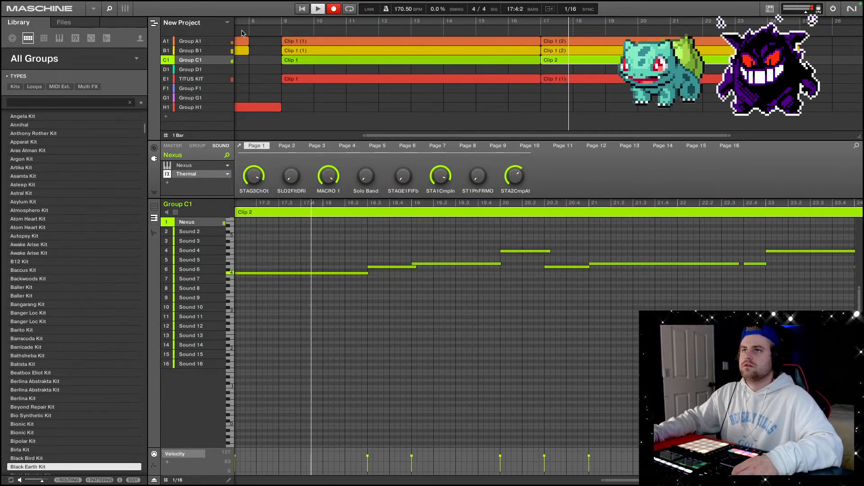
pyautogui.click(251, 26)
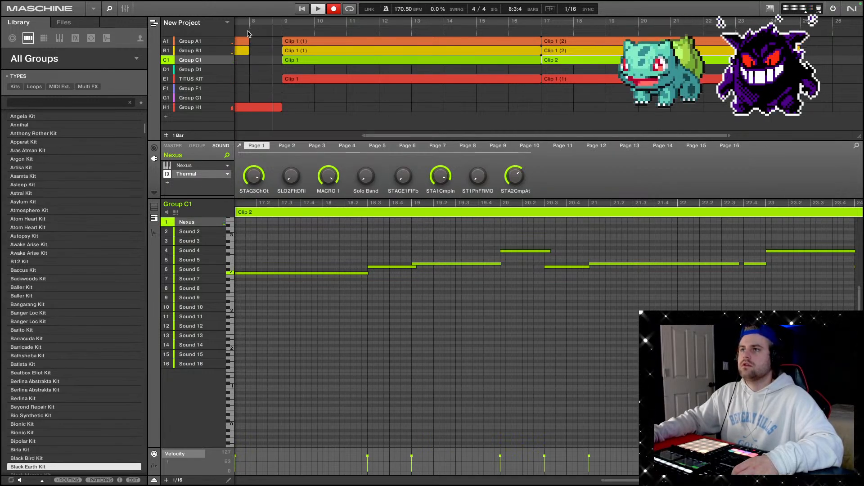
pyautogui.hscroll(-5, 293, 77)
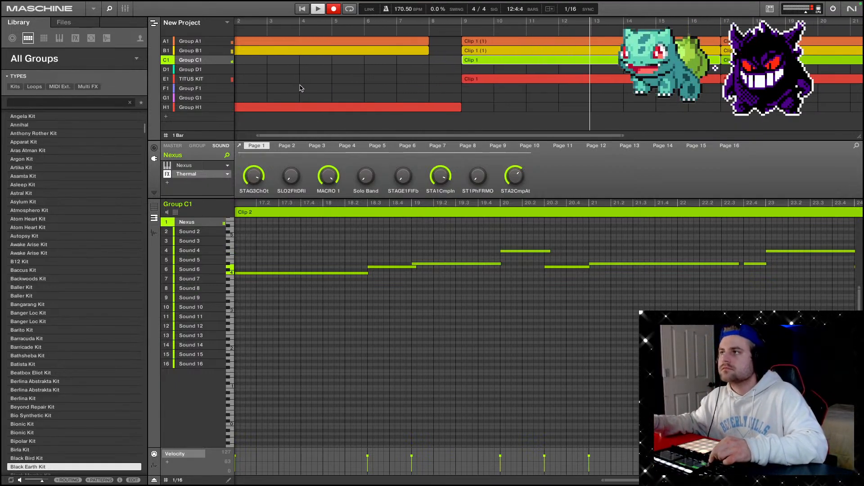
pyautogui.hscroll(7, 471, 88)
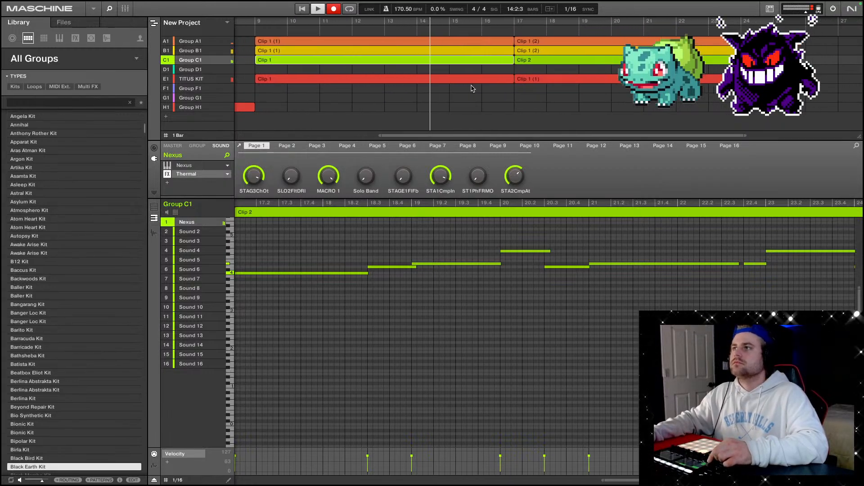
# Duplicate the bar 9 and bar 17 clips of Groups A1, B1, C1 and TITUS KIT together so the copies start at bar 25.
pyautogui.hscroll(2, 472, 88)
pyautogui.moveTo(488, 101); pyautogui.dragTo(395, 37)
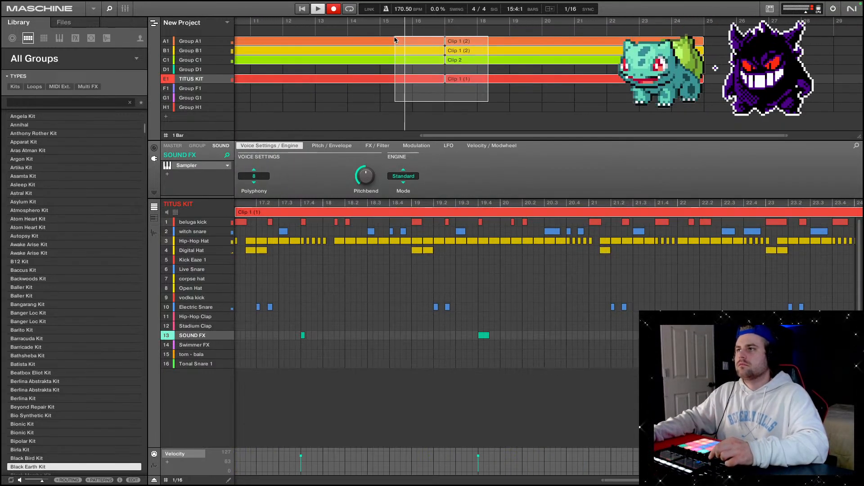
pyautogui.rightClick(394, 41)
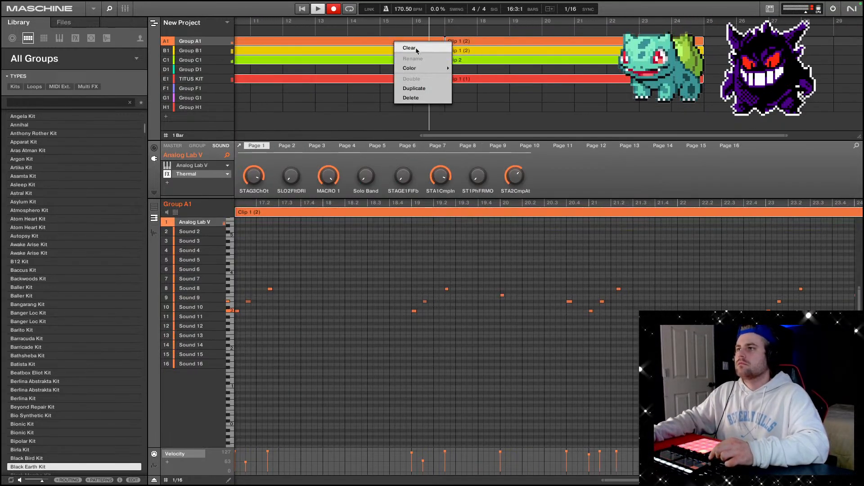
pyautogui.click(433, 88)
# Play the arrangement again from the start past the drum entry and select the Group H1 clip.
pyautogui.hscroll(-3, 368, 46)
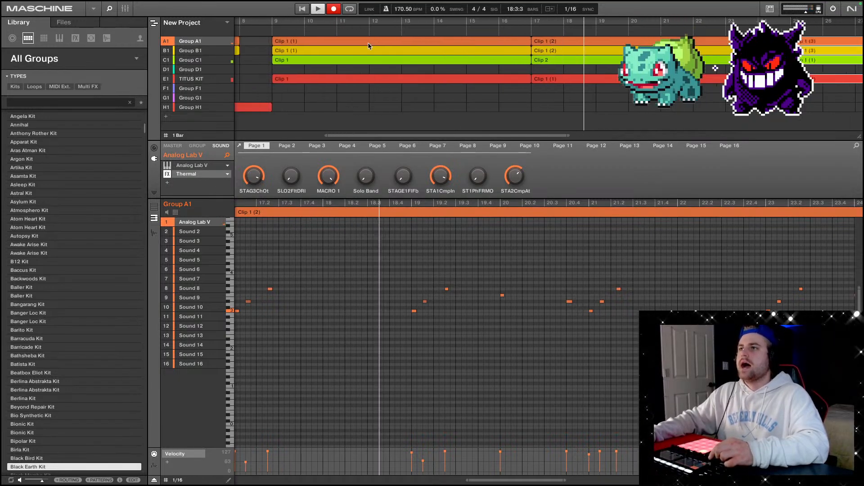
pyautogui.hscroll(-4, 369, 45)
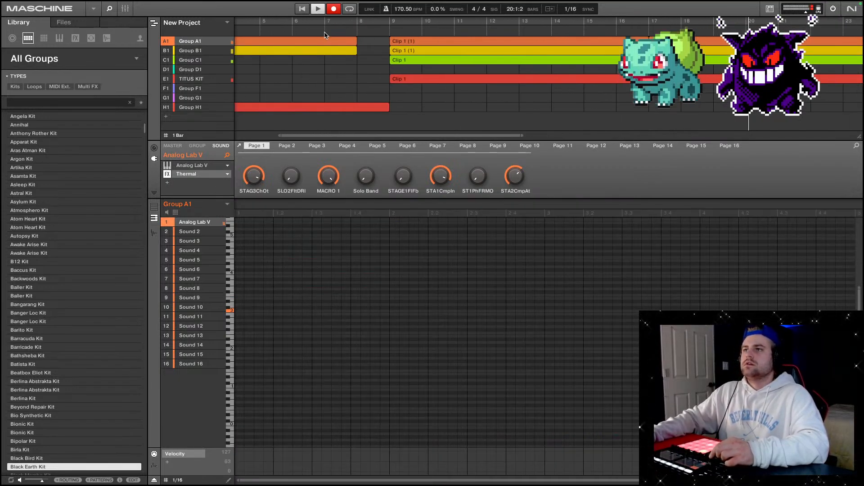
pyautogui.hscroll(-4, 324, 36)
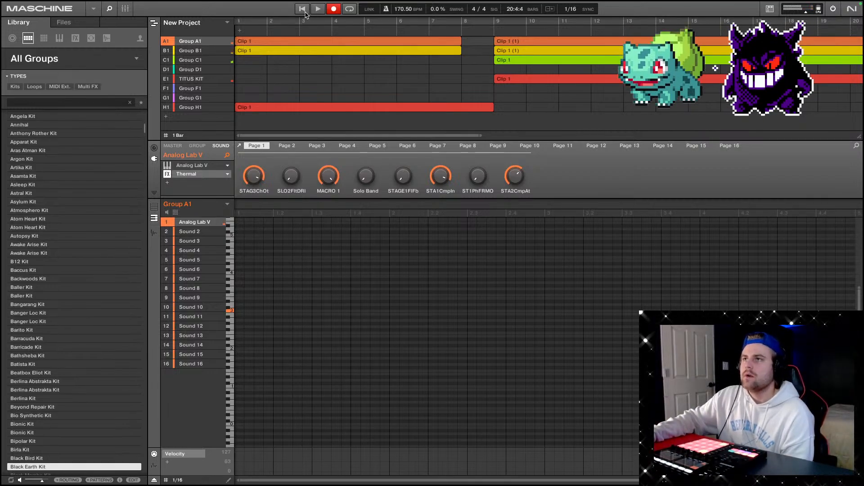
pyautogui.click(303, 10)
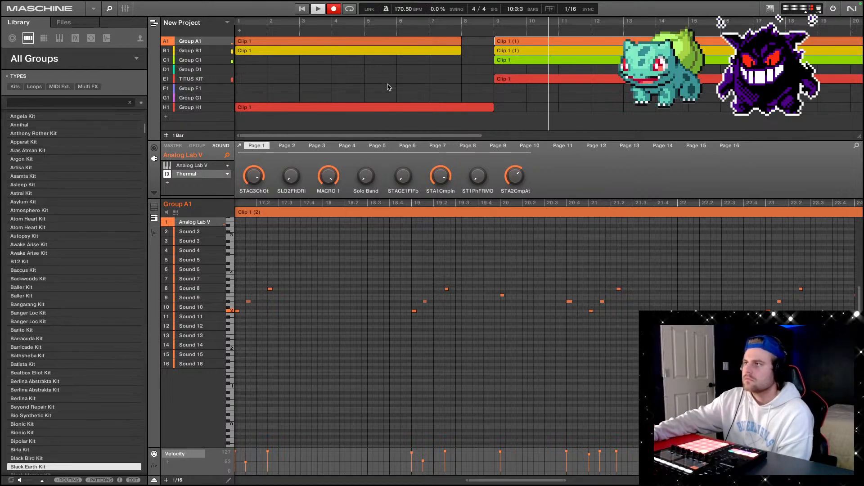
pyautogui.hscroll(5, 389, 87)
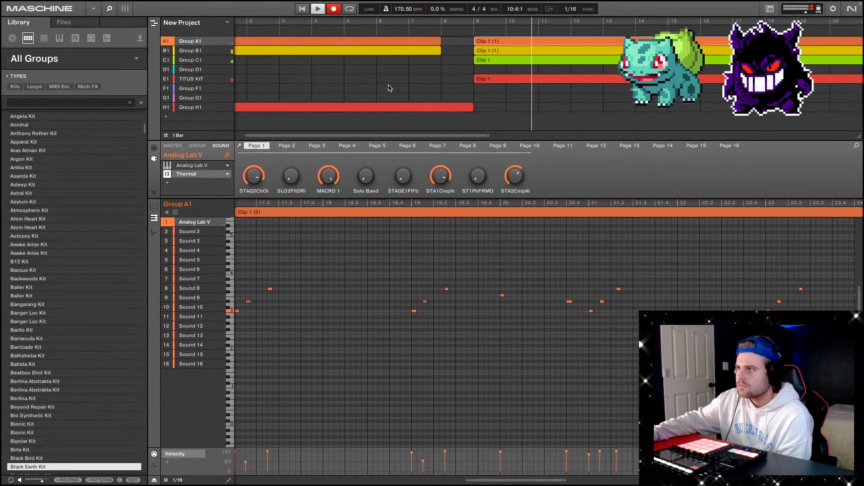
pyautogui.click(291, 105)
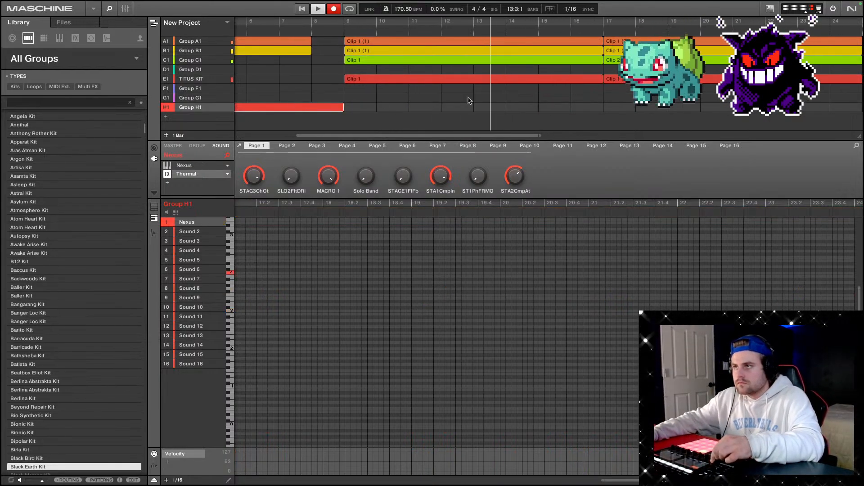
# Follow the playback through the bar 17 section and stop it just before bar 25.
pyautogui.hscroll(2, 468, 100)
pyautogui.hscroll(3, 468, 100)
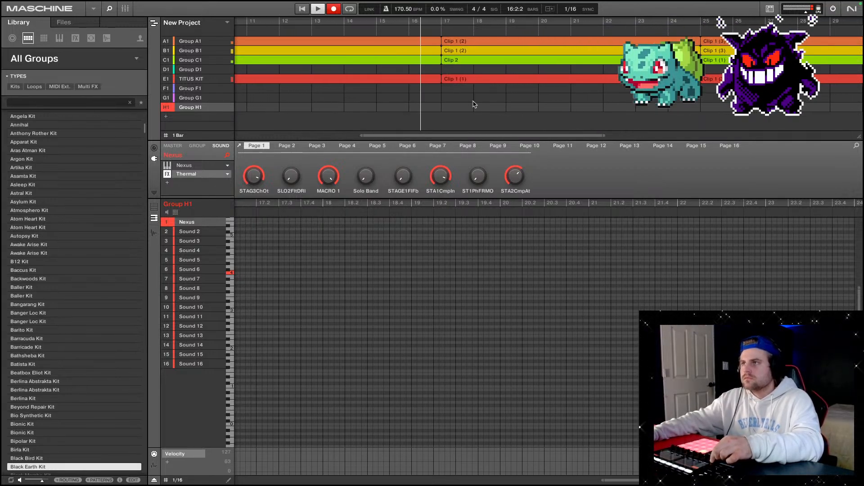
pyautogui.hscroll(3, 477, 105)
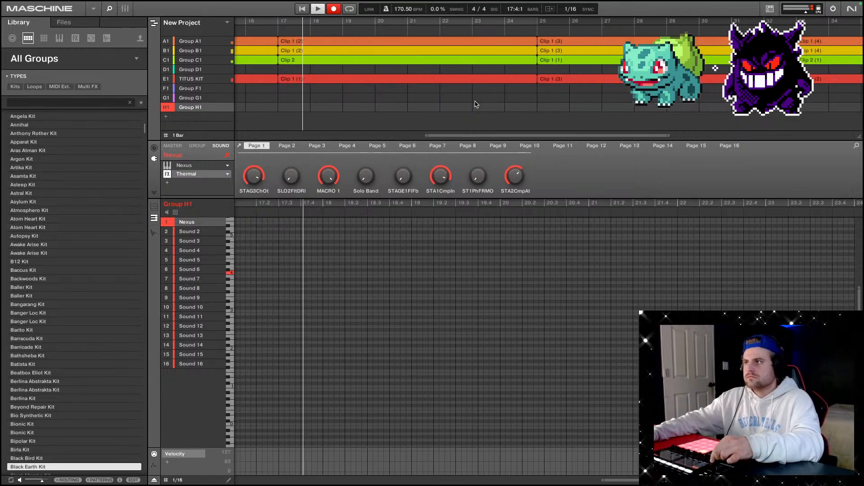
pyautogui.hscroll(3, 477, 105)
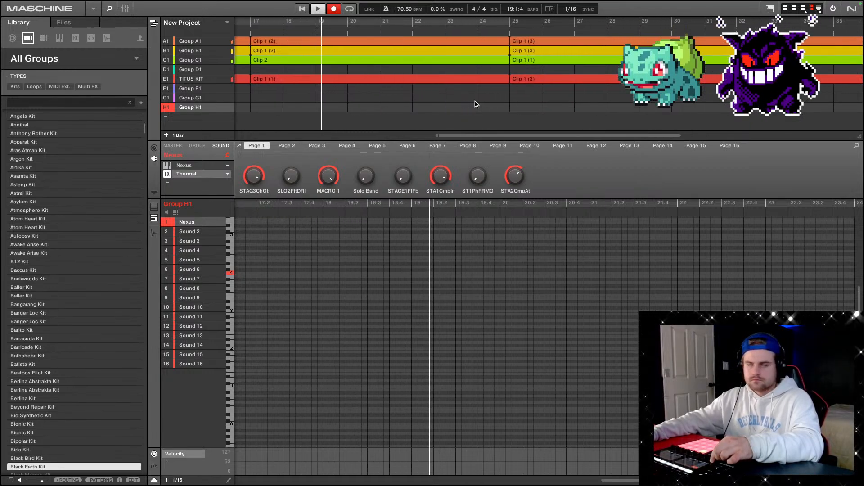
pyautogui.hscroll(1, 477, 104)
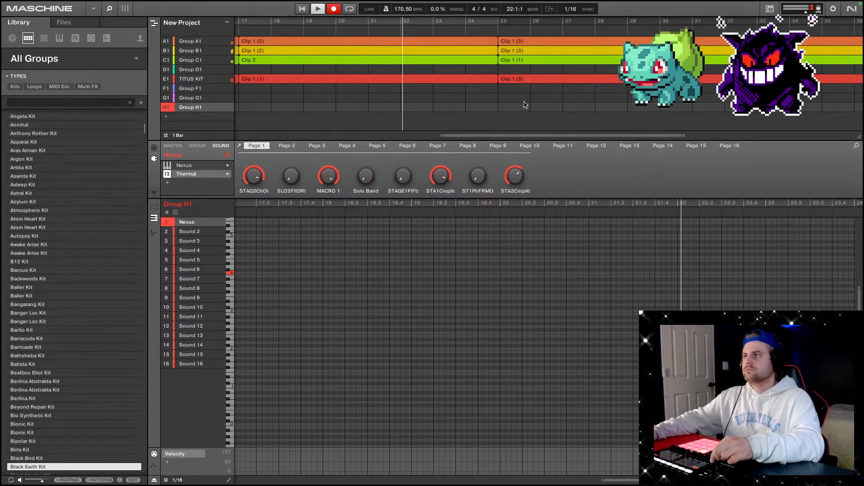
pyautogui.hscroll(1, 523, 104)
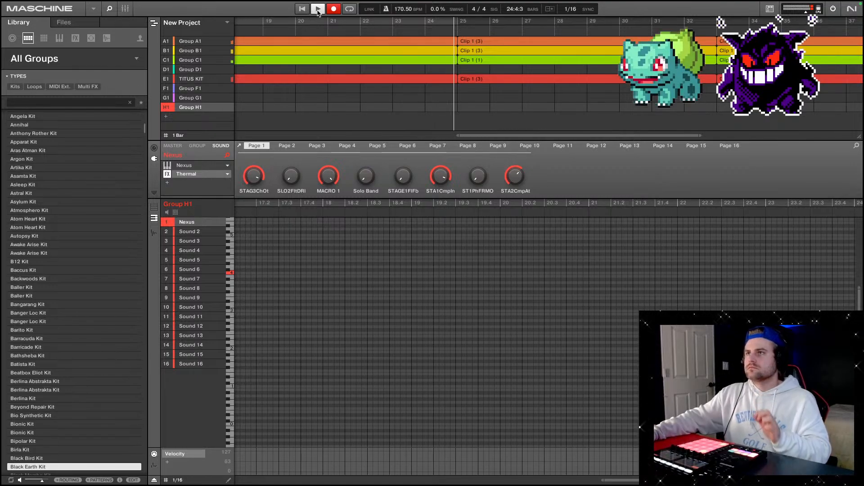
pyautogui.press('space')
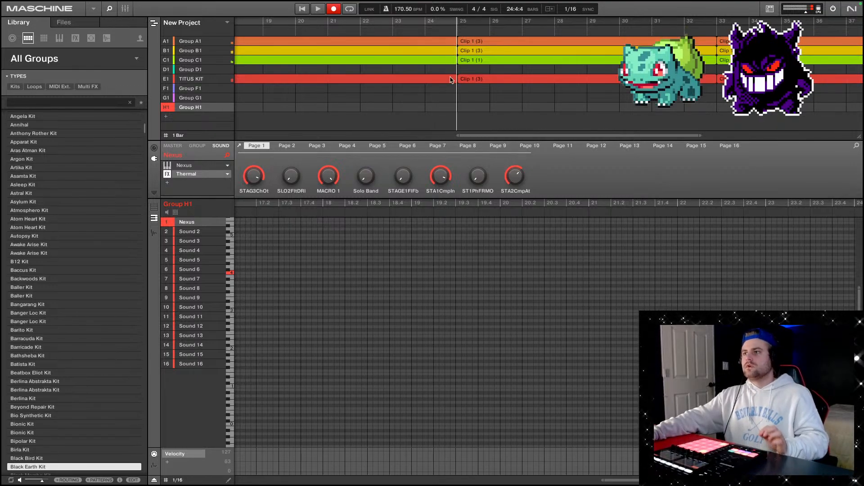
# Insert Pattern 1 as a clip on the Group G1 track at bar 25 and play the arrangement from bar 22.
pyautogui.click(426, 22)
pyautogui.rightClick(471, 97)
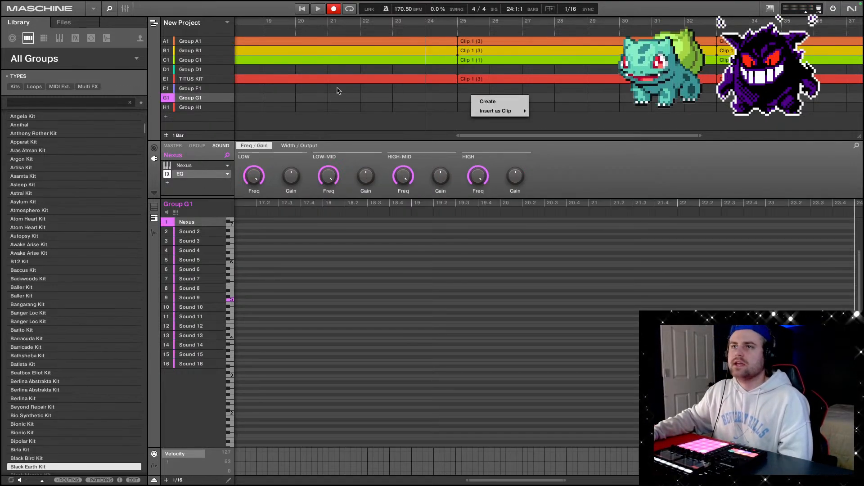
pyautogui.moveTo(514, 110)
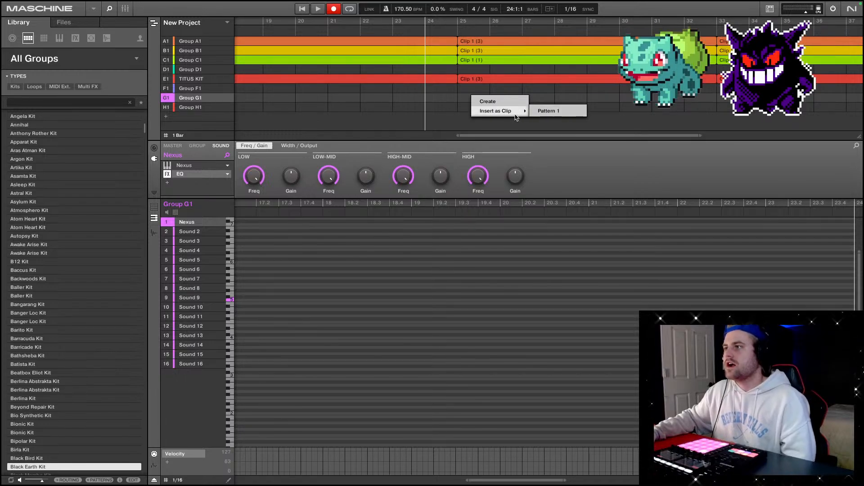
pyautogui.click(559, 112)
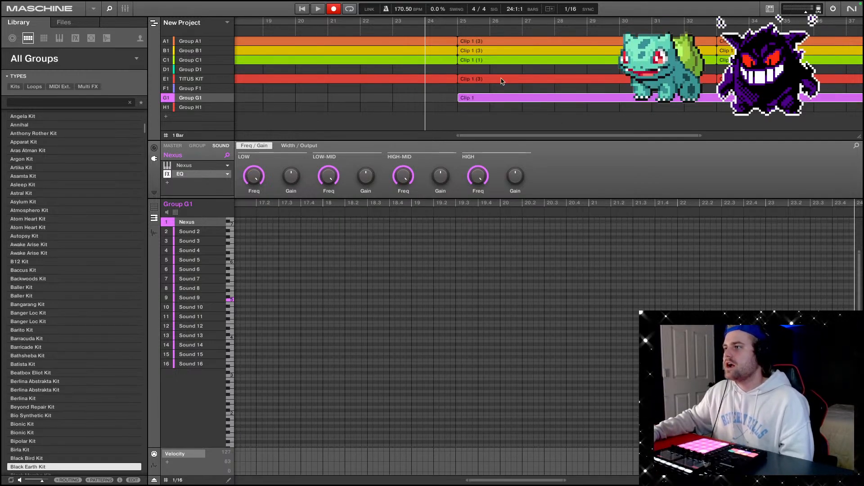
pyautogui.click(359, 23)
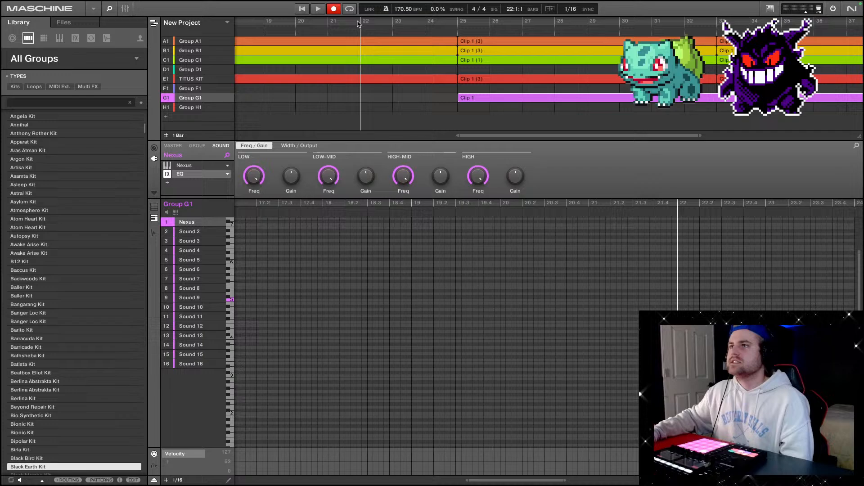
pyautogui.click(318, 8)
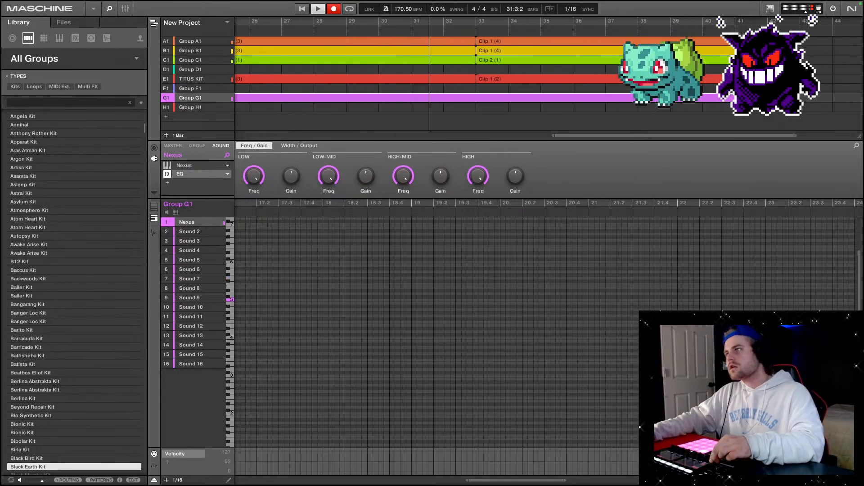
# Try shortening the TITUS KIT clip that starts at bar 25 to end at bar 32, and undo the change.
pyautogui.moveTo(475, 80); pyautogui.dragTo(443, 80)
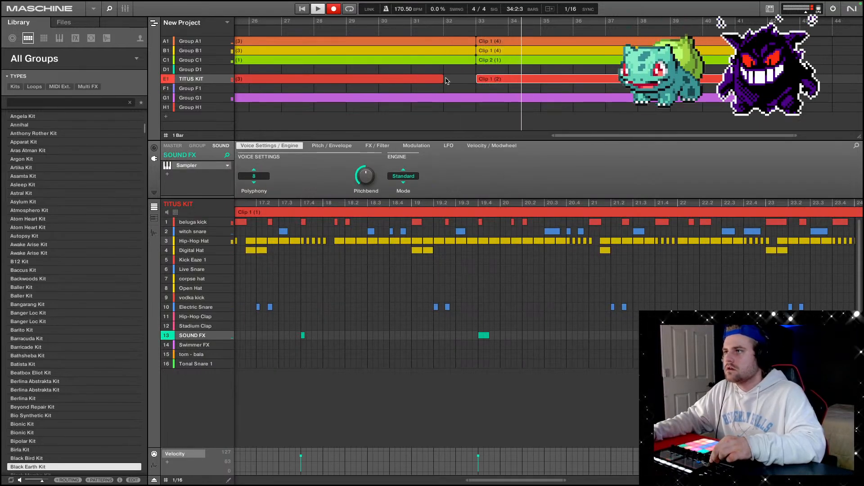
pyautogui.hotkey('ctrl', 'z')
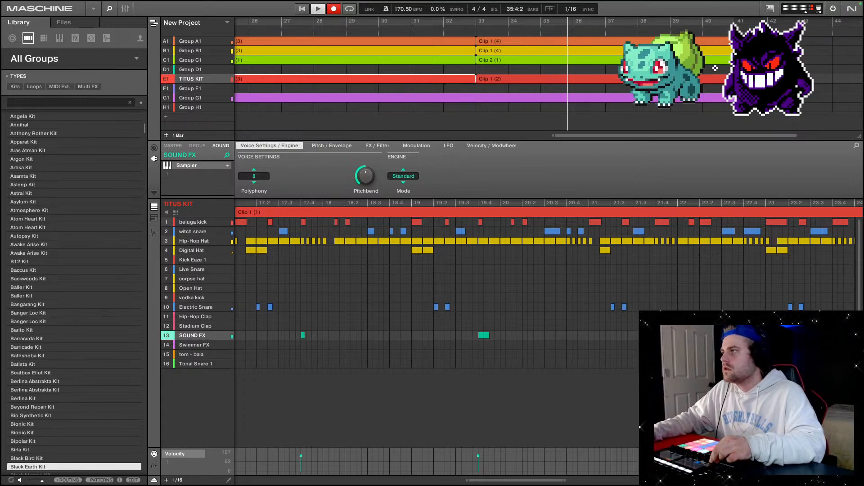
# Shorten the bar 33 clips of TITUS KIT, Group B1 and Group A1 so they end at bar 40.
pyautogui.click(540, 79)
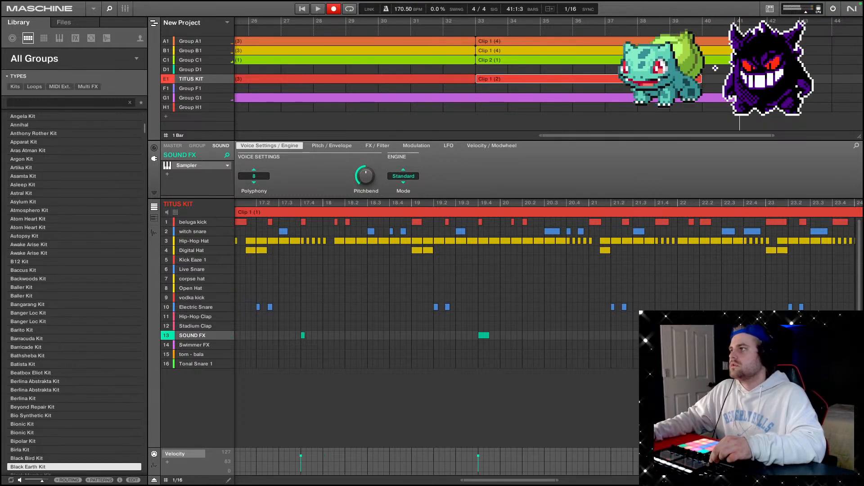
pyautogui.click(734, 51)
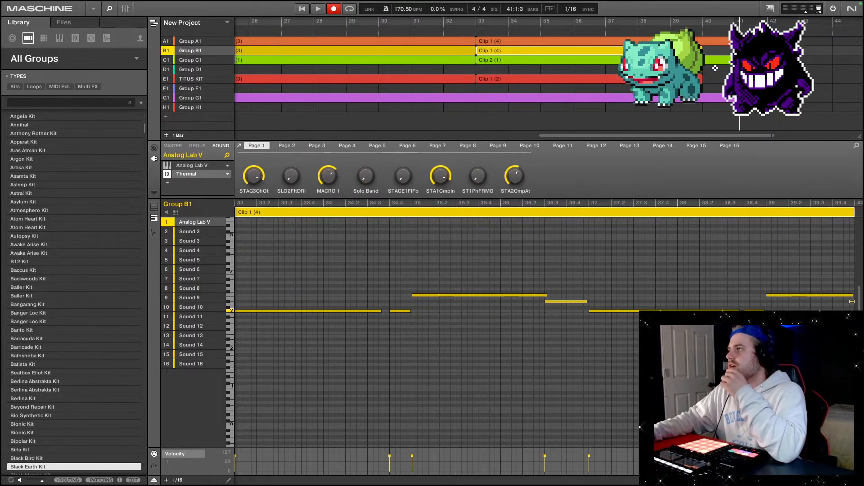
pyautogui.moveTo(737, 41); pyautogui.dragTo(701, 42)
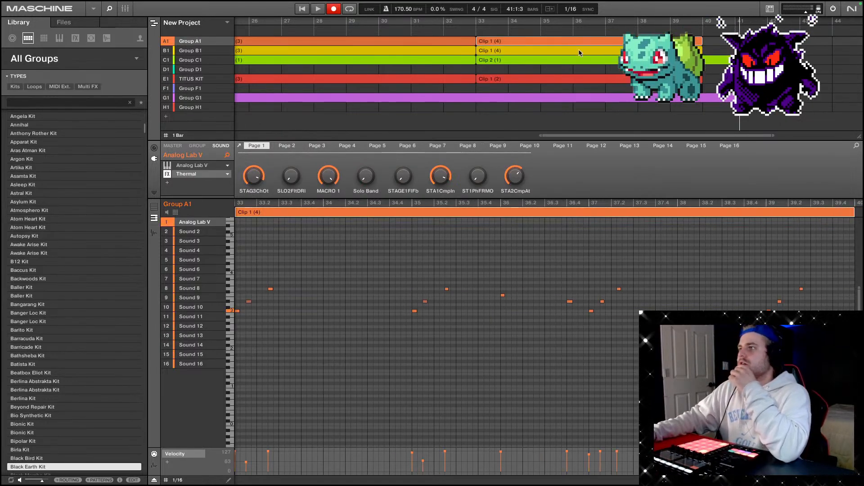
# Review the whole arrangement from bar 1 onward, then play it from bar 33 to check the transition at bar 40.
pyautogui.hscroll(-10, 563, 58)
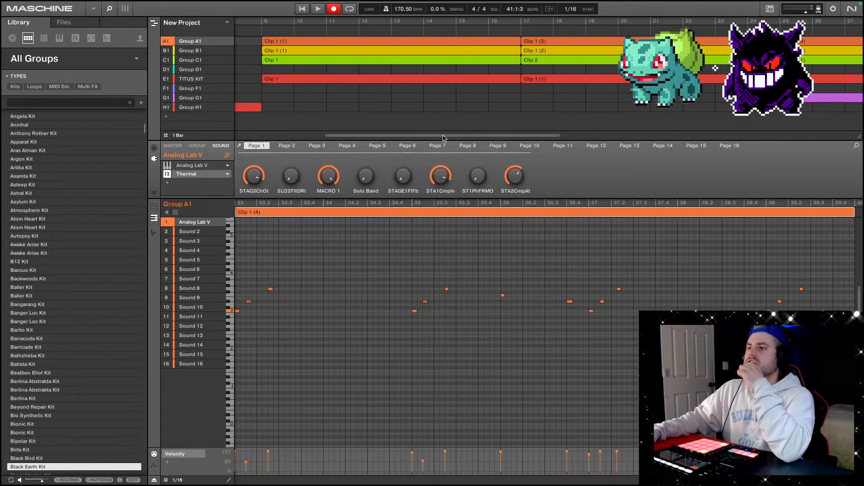
pyautogui.hscroll(-5, 444, 140)
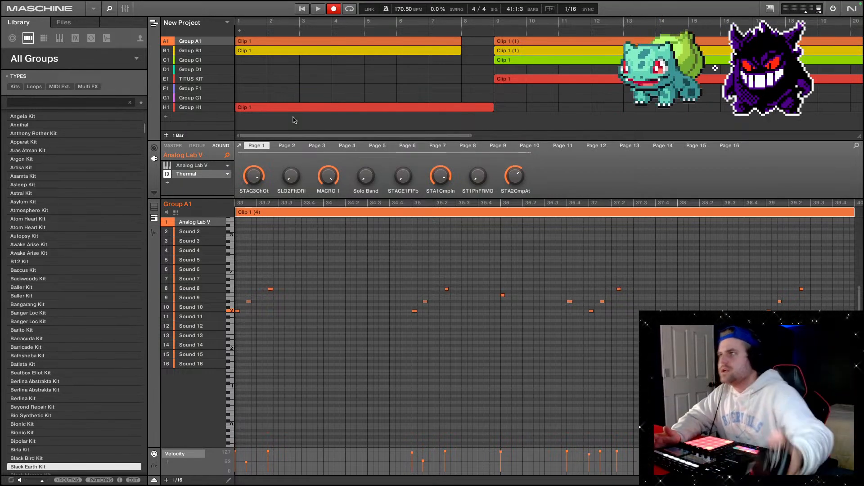
pyautogui.hscroll(15, 468, 56)
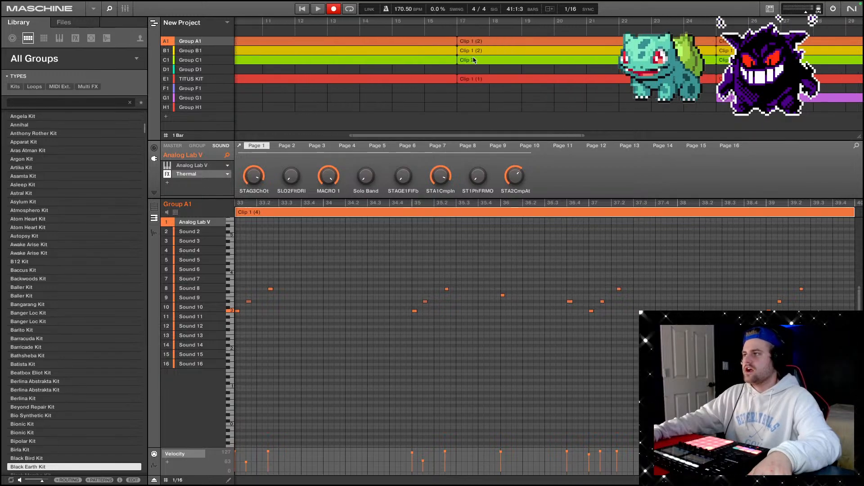
pyautogui.hscroll(4, 484, 63)
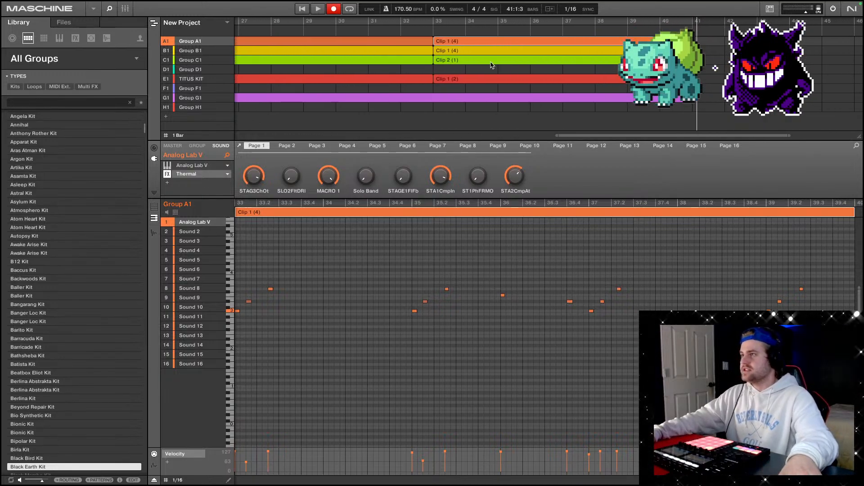
pyautogui.hscroll(-6, 398, 55)
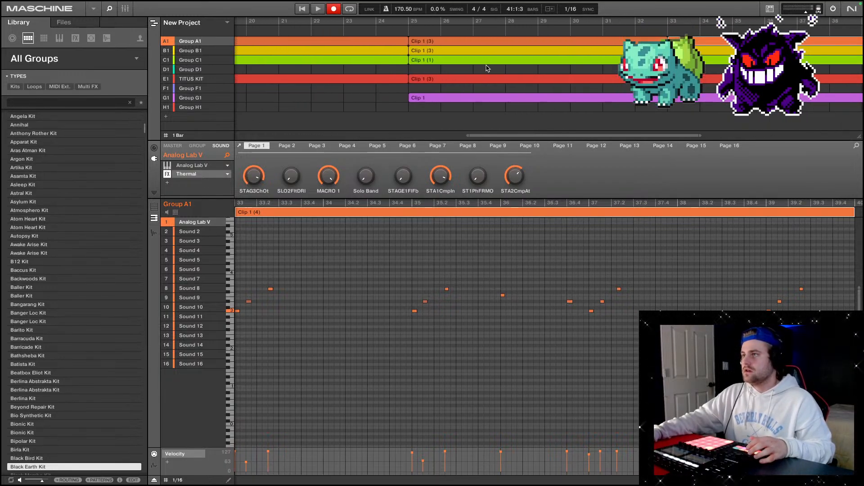
pyautogui.click(668, 29)
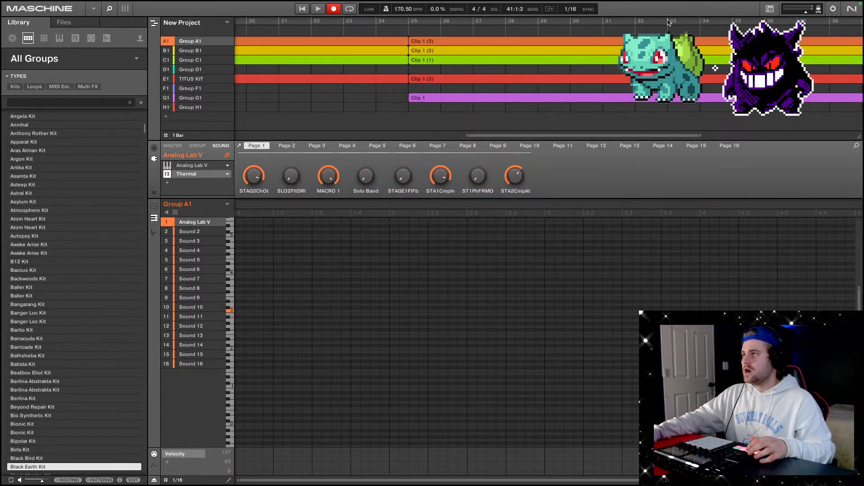
pyautogui.click(669, 22)
pyautogui.click(319, 9)
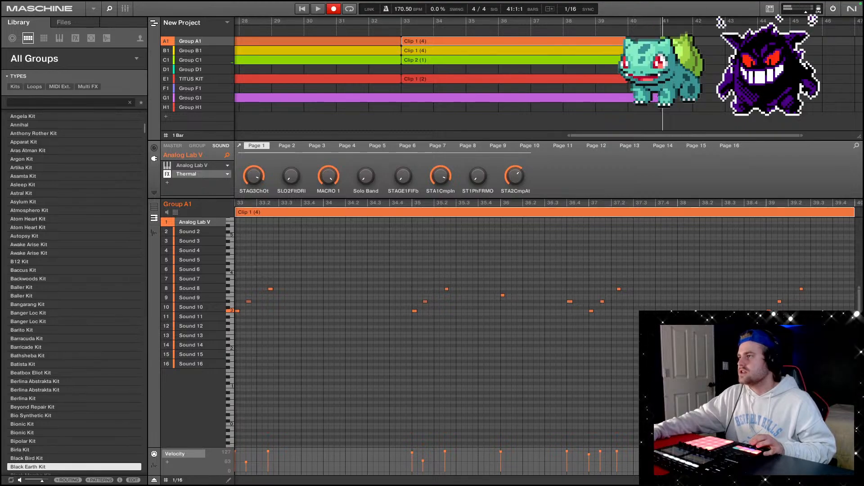
# Try shortening the Group G1 clip so it ends at bar 40.
pyautogui.click(650, 101)
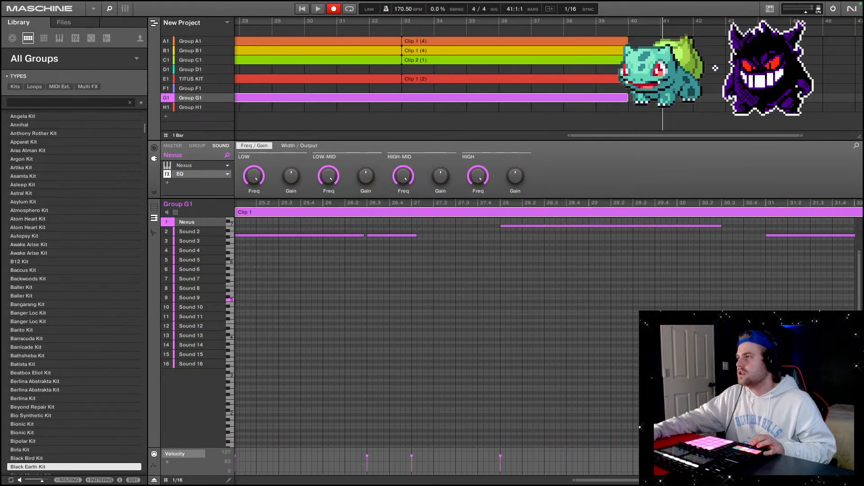
pyautogui.hscroll(-2, 594, 72)
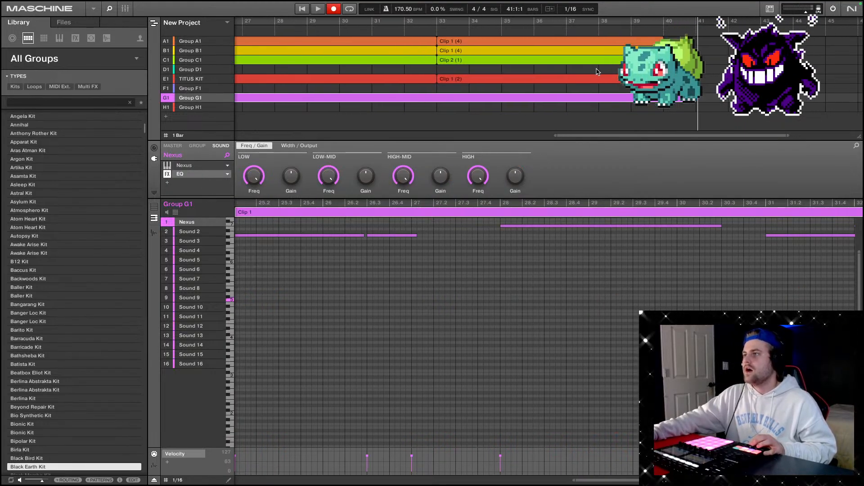
# Insert the existing patterns of Groups A1, B1 and C1 as clips on their tracks at bar 41.
pyautogui.hscroll(2, 598, 71)
pyautogui.click(661, 40)
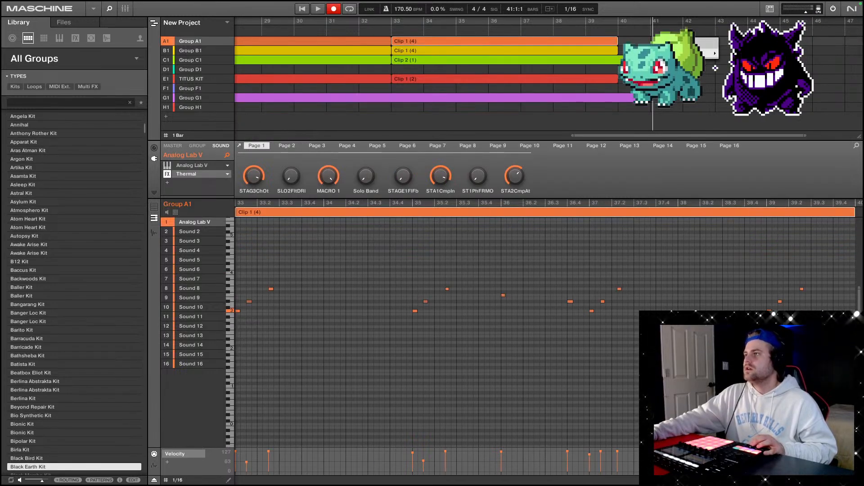
pyautogui.click(738, 53)
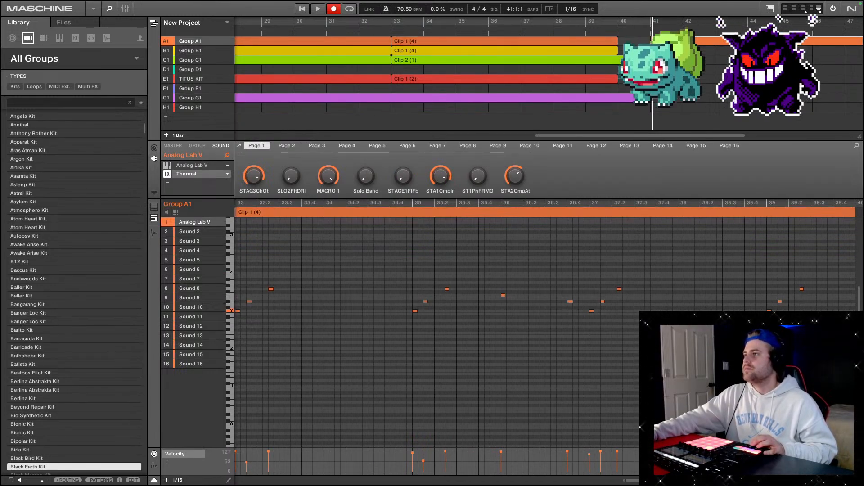
pyautogui.rightClick(660, 50)
pyautogui.moveTo(685, 66)
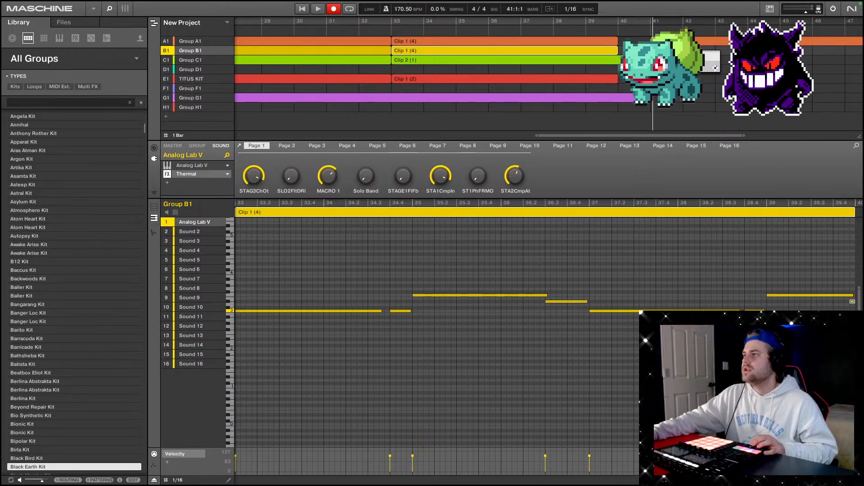
pyautogui.click(739, 66)
pyautogui.rightClick(666, 60)
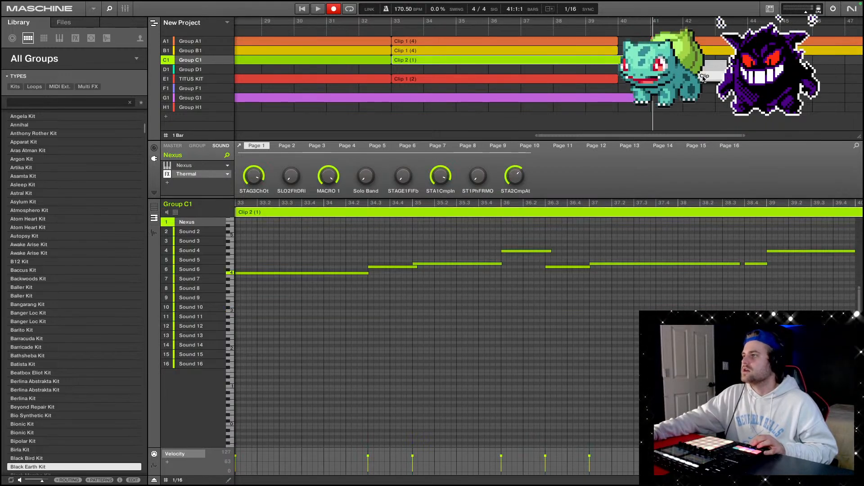
pyautogui.click(739, 76)
# Insert the existing patterns of Group D1, TITUS KIT and Group F1 as clips at bar 41.
pyautogui.rightClick(661, 69)
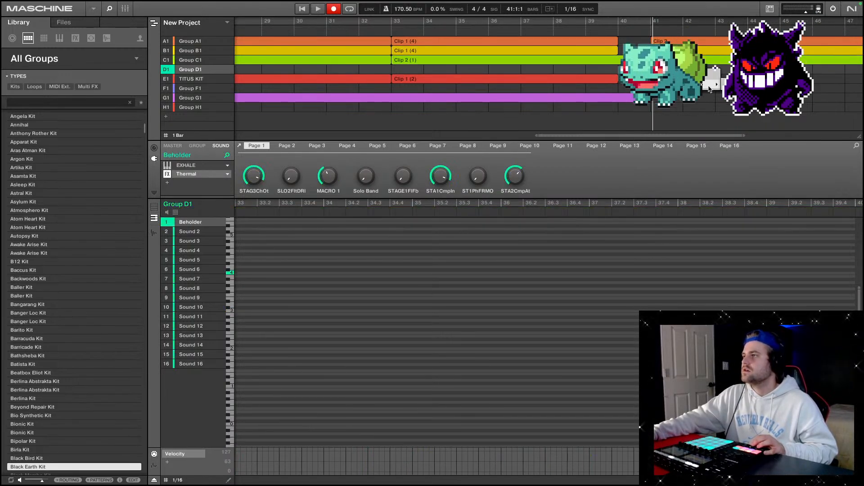
pyautogui.click(738, 86)
pyautogui.rightClick(702, 79)
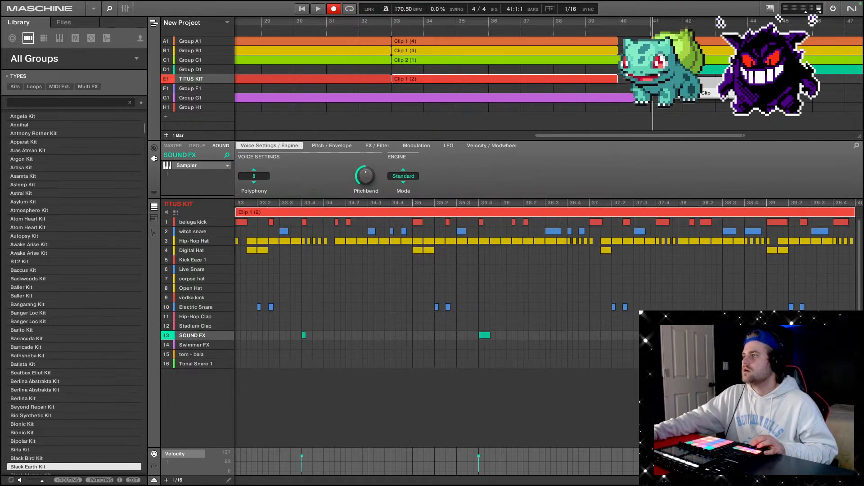
pyautogui.click(706, 93)
pyautogui.rightClick(666, 88)
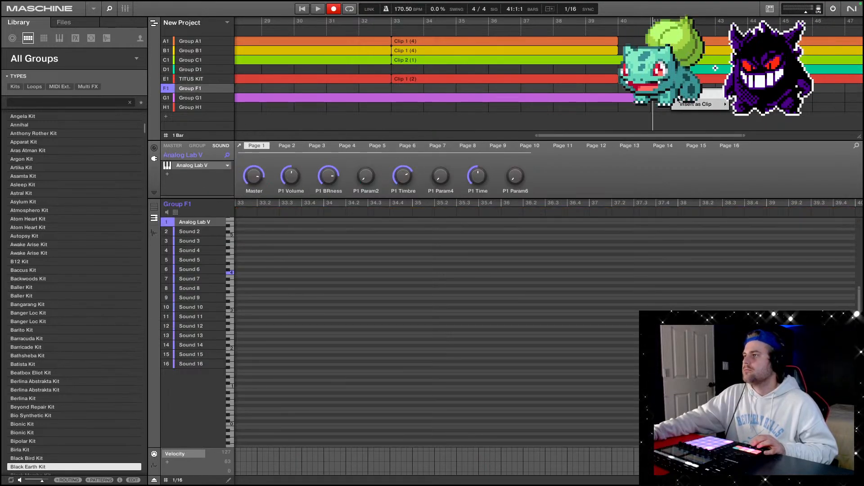
pyautogui.click(696, 96)
# Insert Pattern 1 as a clip at bar 41 on the Group G1 and Group H1 tracks.
pyautogui.rightClick(679, 97)
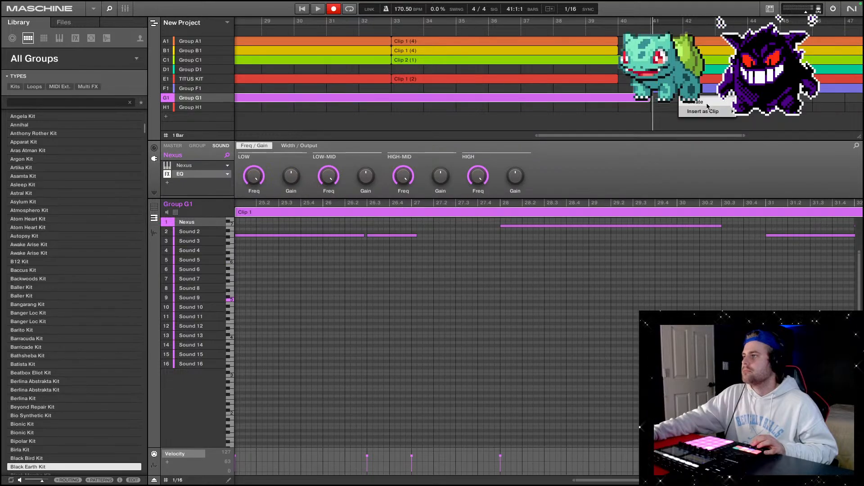
pyautogui.click(720, 112)
pyautogui.rightClick(668, 108)
pyautogui.moveTo(709, 121)
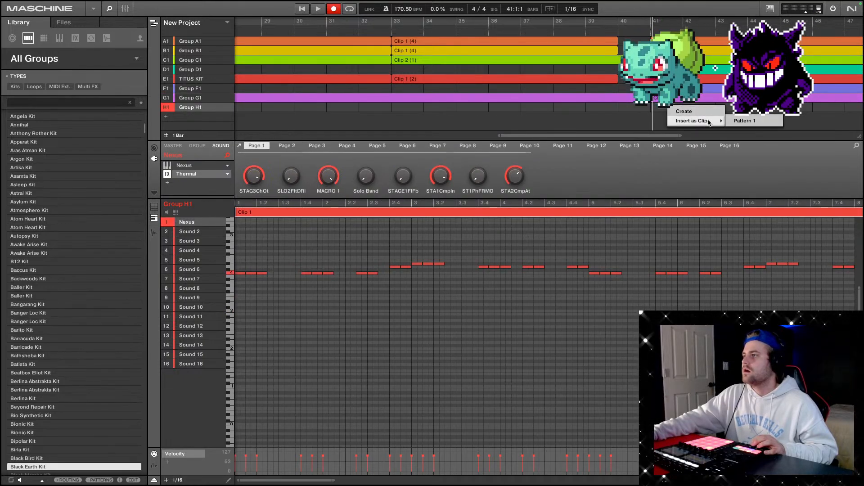
pyautogui.click(746, 121)
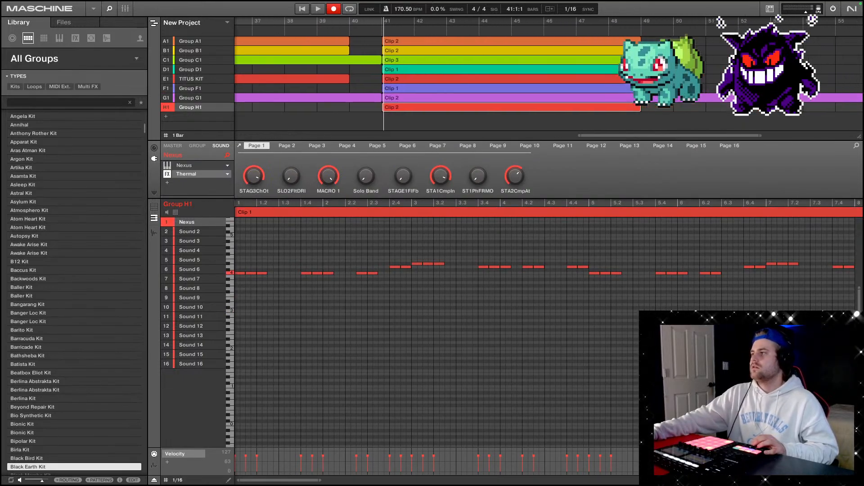
# Duplicate the bar 41 clips of Groups A1, B1, C1, D1, TITUS KIT, F1 and H1 so they repeat from bar 49.
pyautogui.moveTo(654, 92); pyautogui.dragTo(623, 37)
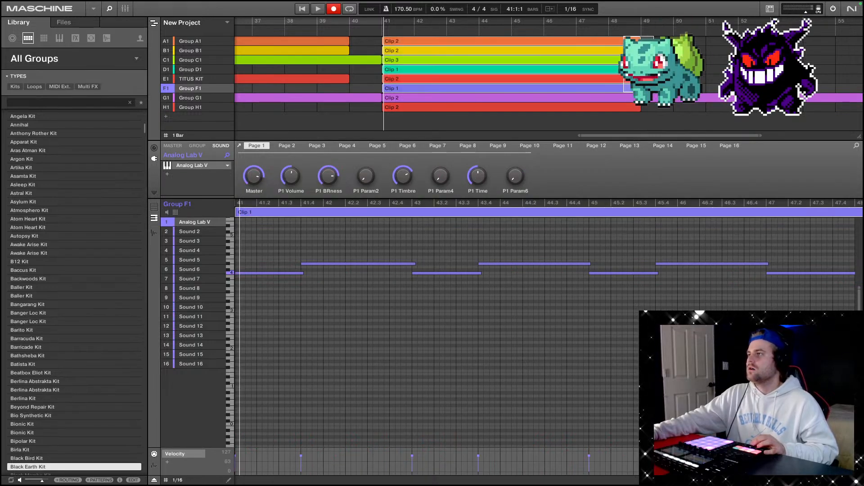
pyautogui.rightClick(625, 41)
pyautogui.click(644, 79)
pyautogui.click(635, 108)
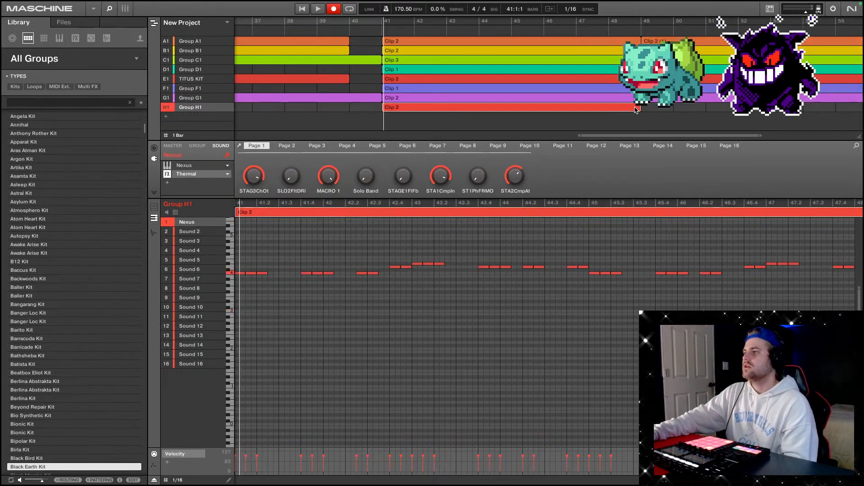
pyautogui.rightClick(635, 110)
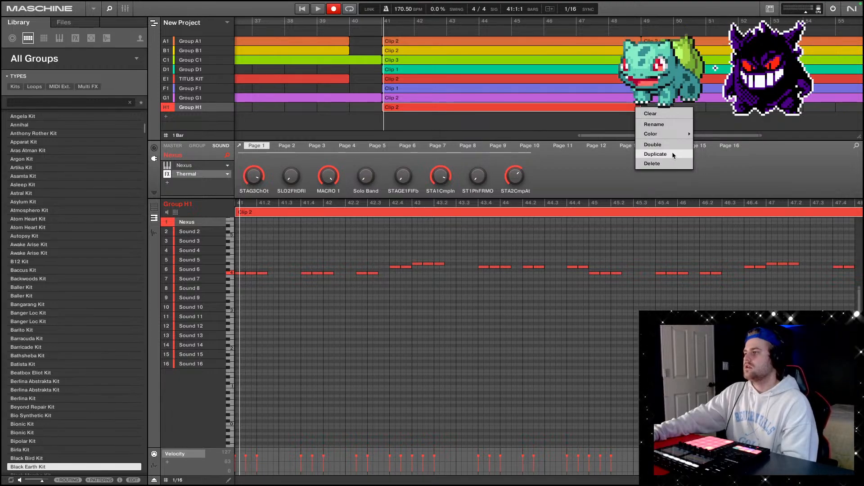
pyautogui.click(678, 154)
# Play the arrangement from bar 33 to the end of the full-group section to check the drop and the repeated clips.
pyautogui.hscroll(-6, 667, 85)
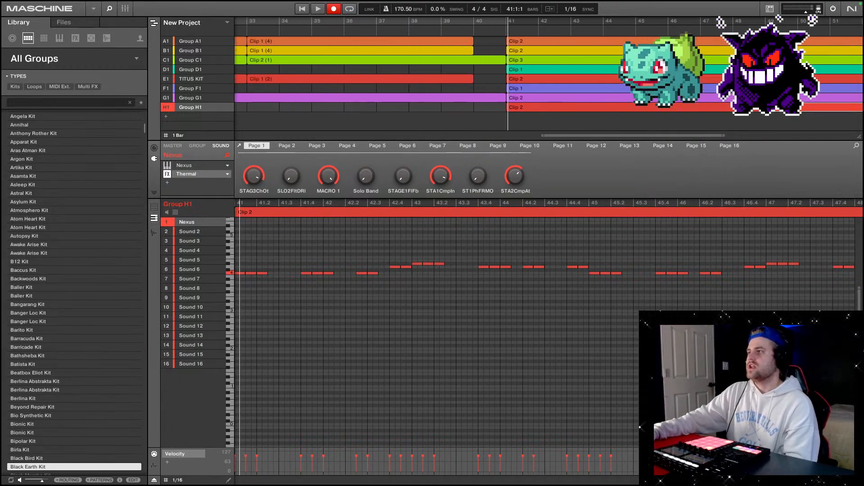
pyautogui.click(441, 32)
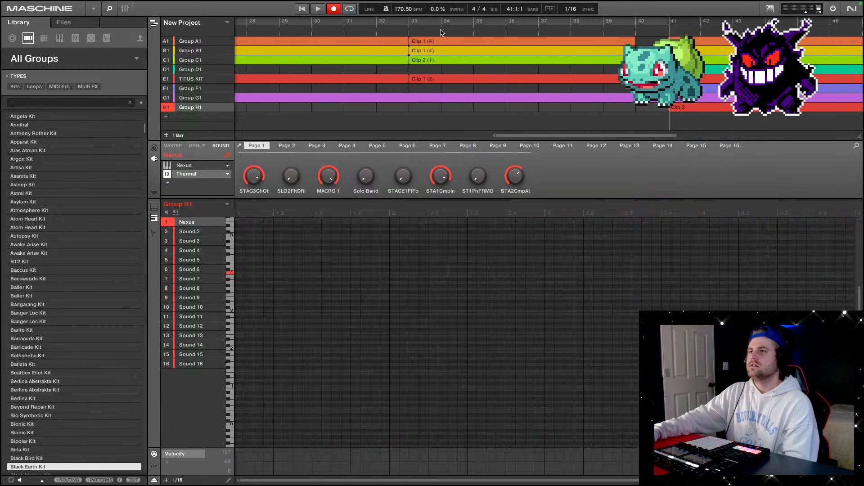
pyautogui.click(409, 21)
pyautogui.click(318, 9)
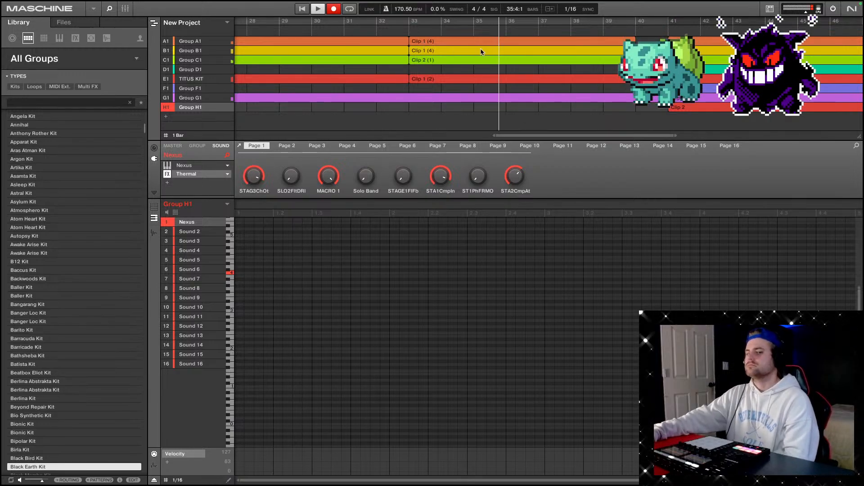
pyautogui.hscroll(4, 481, 50)
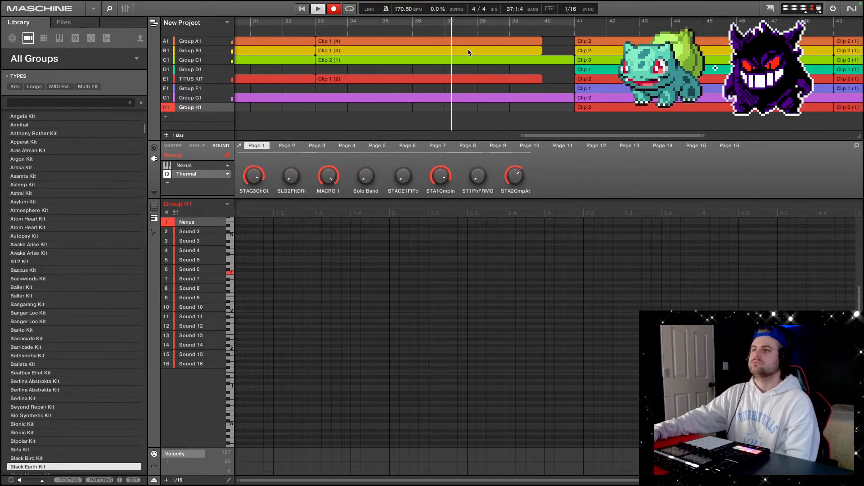
pyautogui.hscroll(3, 427, 68)
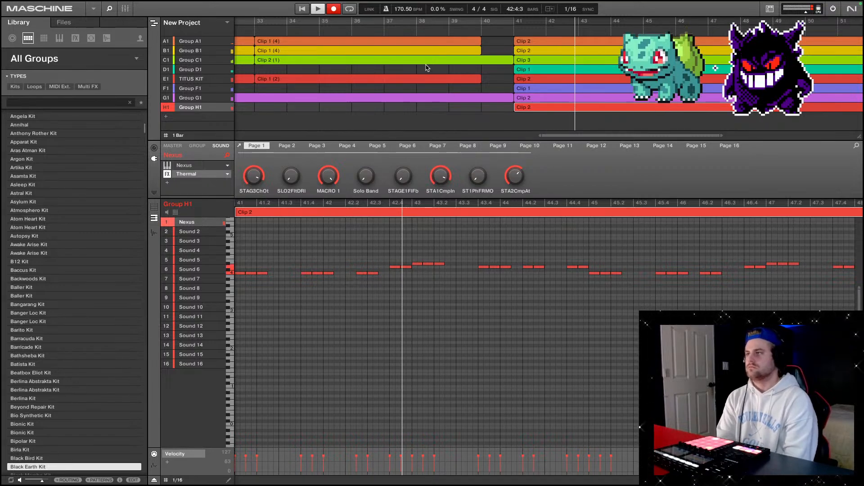
pyautogui.hscroll(1, 464, 78)
pyautogui.hscroll(5, 464, 78)
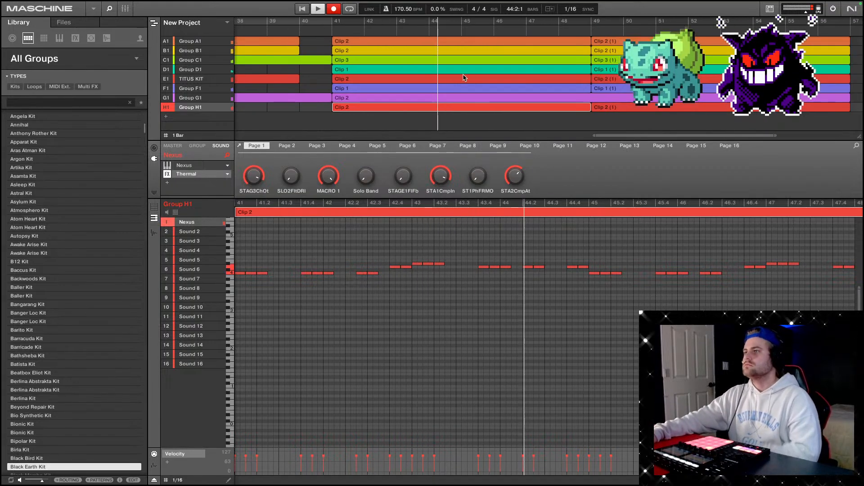
pyautogui.hscroll(3, 546, 94)
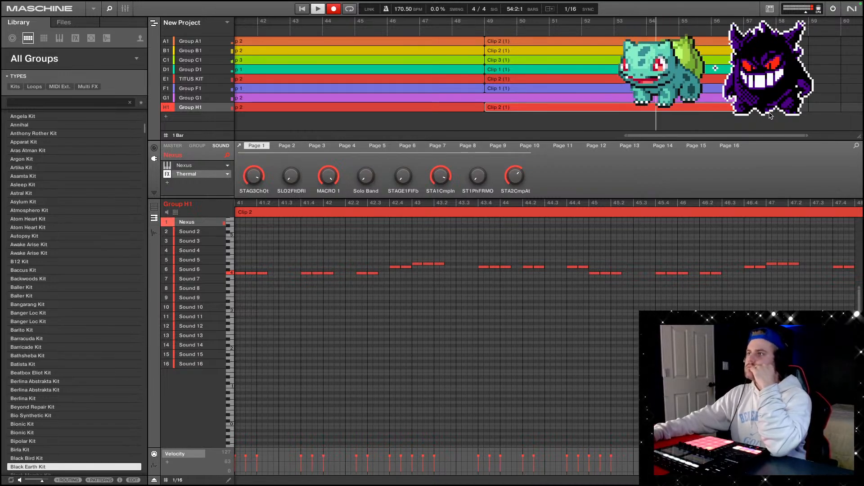
pyautogui.click(318, 9)
# Insert Group A1's existing pattern as a clip at bar 57 and shorten it to end at bar 61.
pyautogui.hscroll(5, 606, 48)
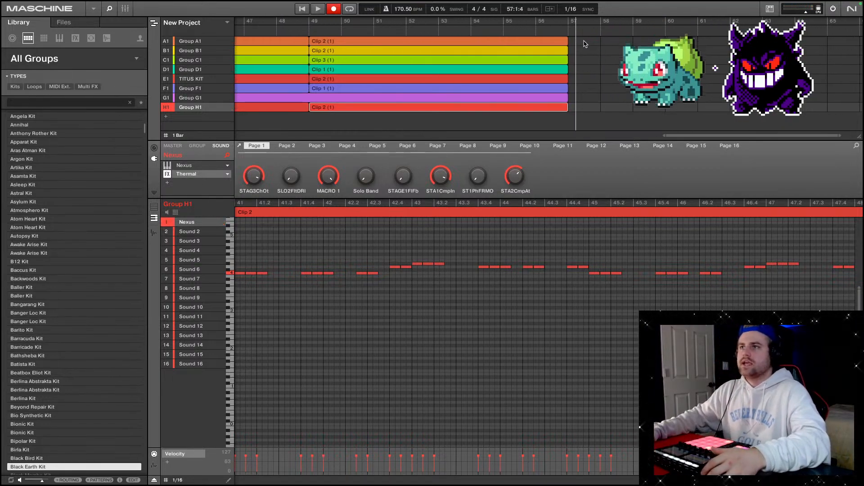
pyautogui.rightClick(585, 43)
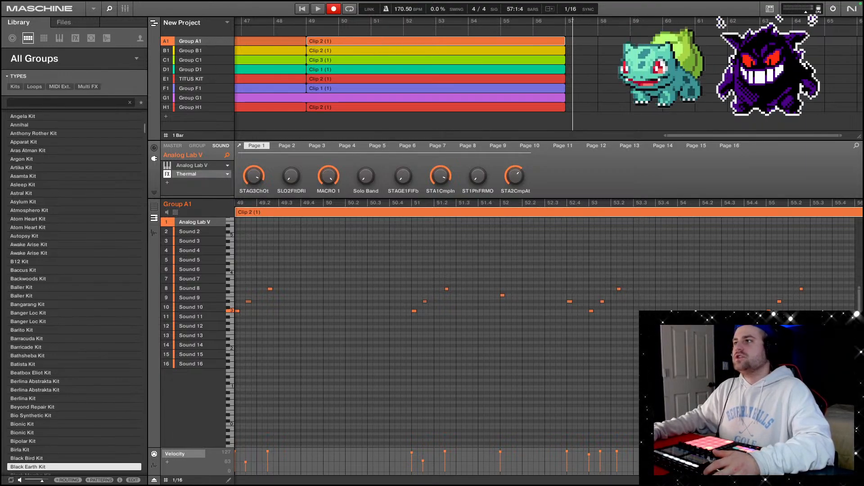
pyautogui.rightClick(577, 44)
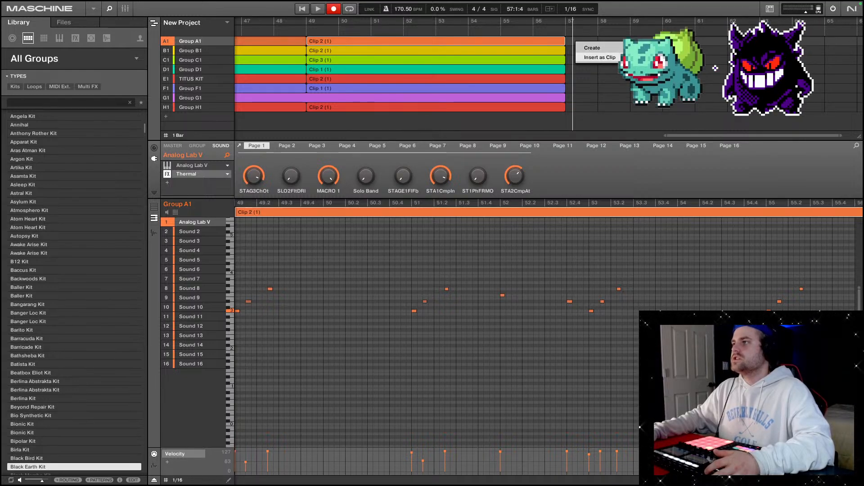
pyautogui.click(590, 48)
pyautogui.click(566, 32)
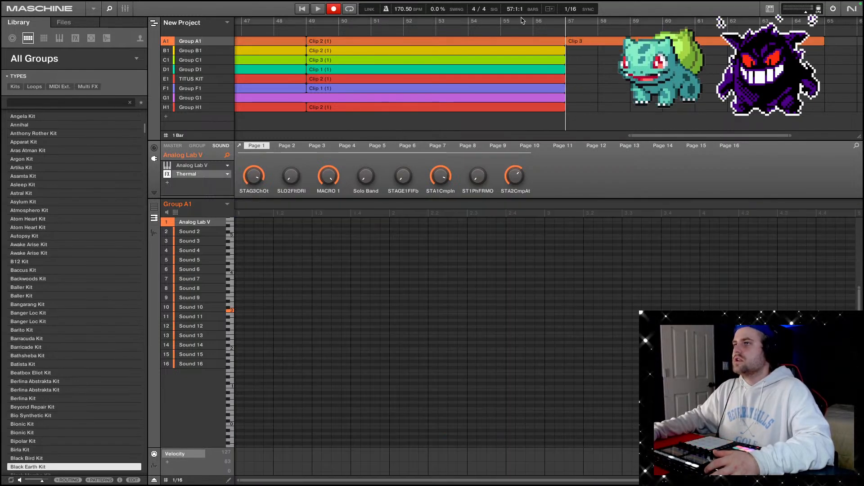
pyautogui.click(318, 9)
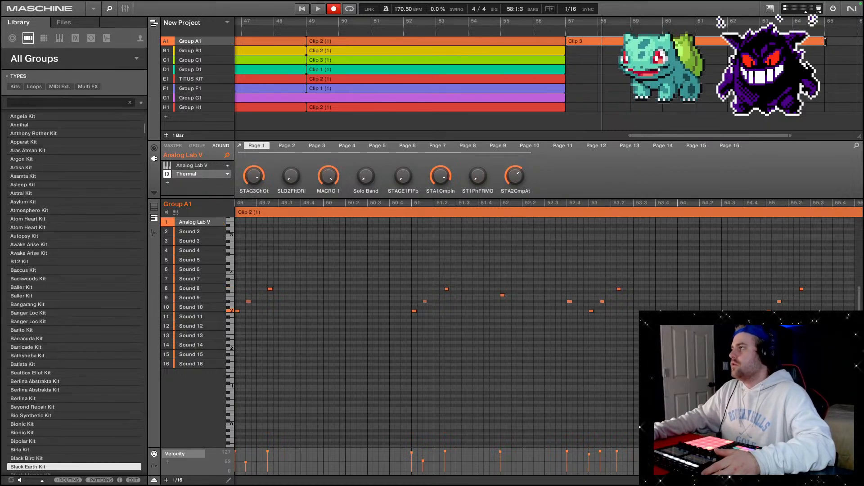
pyautogui.moveTo(824, 42); pyautogui.dragTo(695, 41)
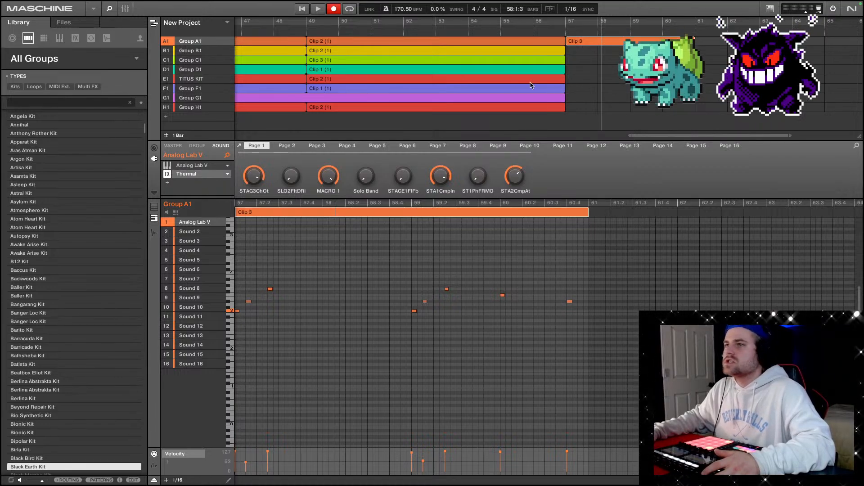
# Insert Group D1's existing pattern as a clip at bar 57 and, after auditioning from bar 55, trim it to end at bar 61.
pyautogui.rightClick(585, 71)
pyautogui.click(603, 76)
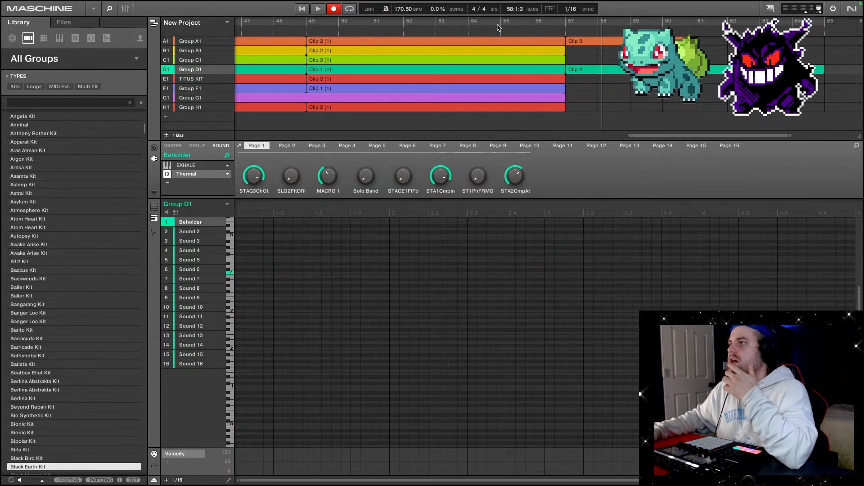
pyautogui.click(502, 28)
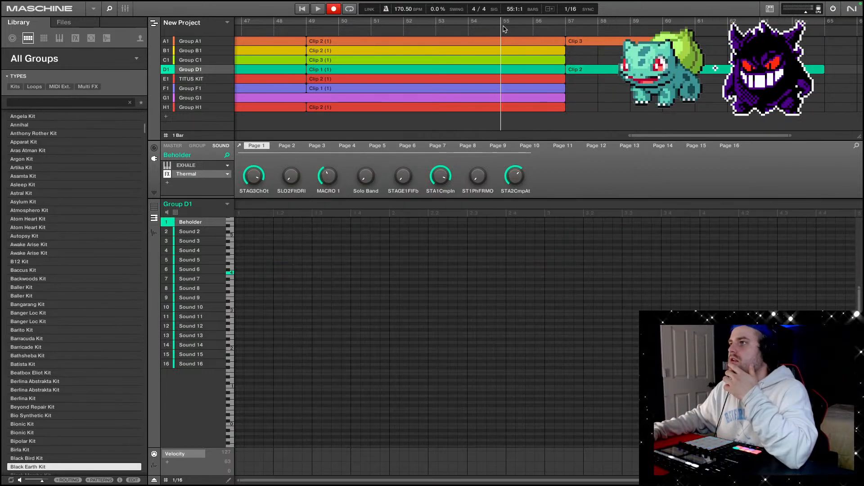
pyautogui.click(317, 9)
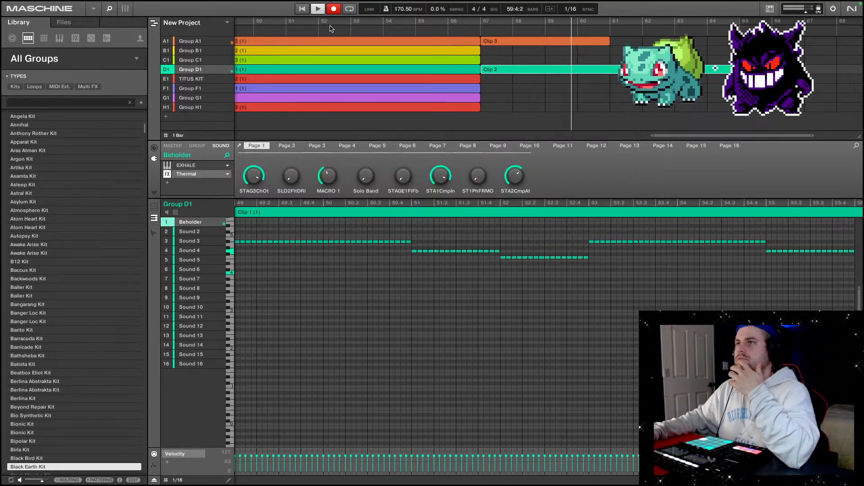
pyautogui.click(318, 10)
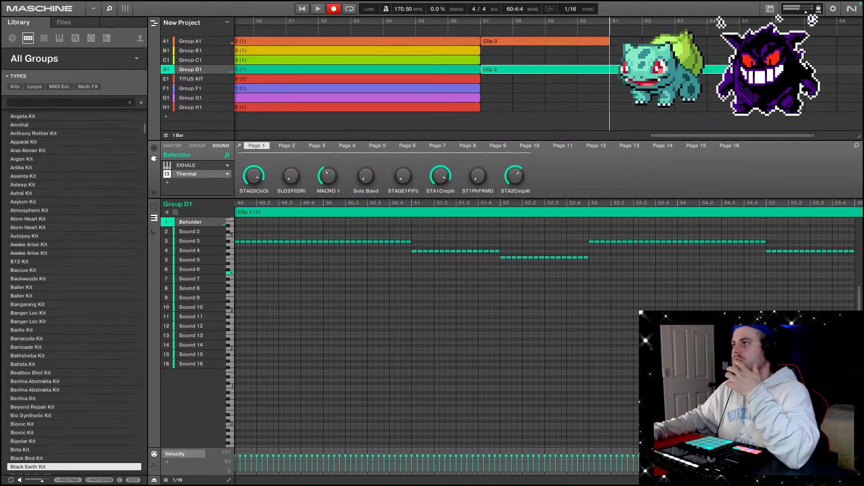
pyautogui.moveTo(739, 69); pyautogui.dragTo(611, 70)
# Duplicate the clips of all groups between bars 9 and 57 so the whole passage repeats from bar 57.
pyautogui.hscroll(-2, 621, 83)
pyautogui.hscroll(-3, 621, 83)
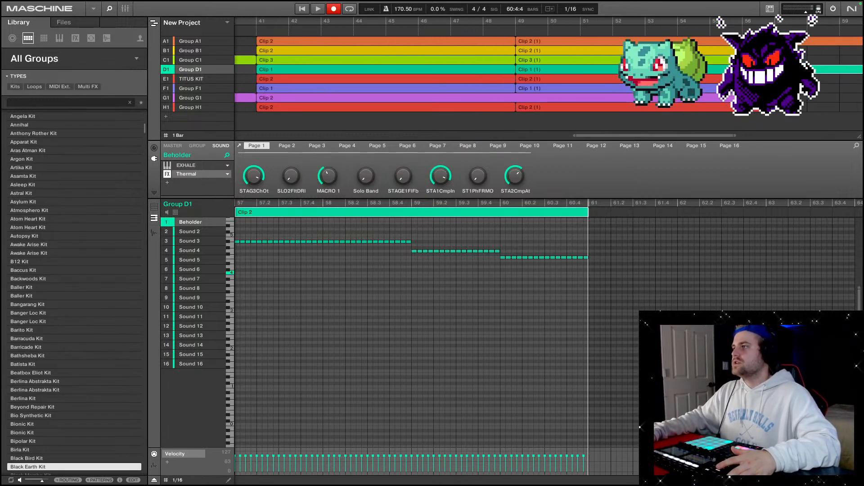
pyautogui.moveTo(687, 120); pyautogui.dragTo(448, 20)
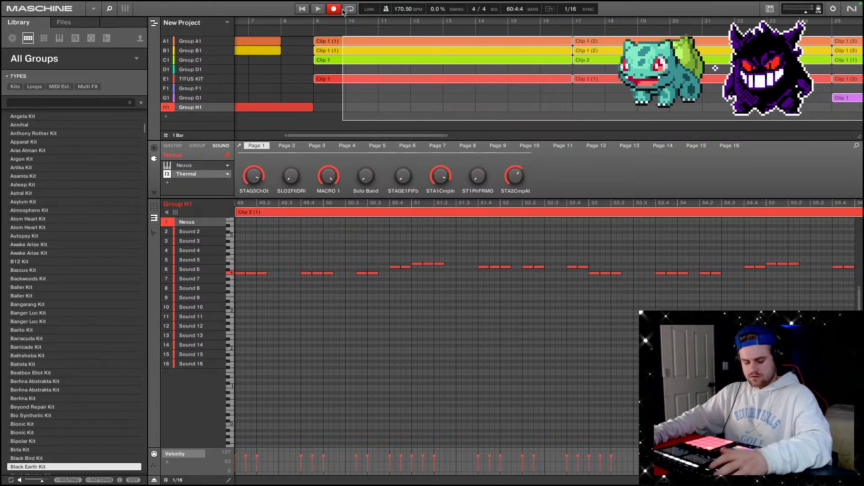
pyautogui.moveTo(343, 12); pyautogui.dragTo(343, 12)
pyautogui.rightClick(426, 40)
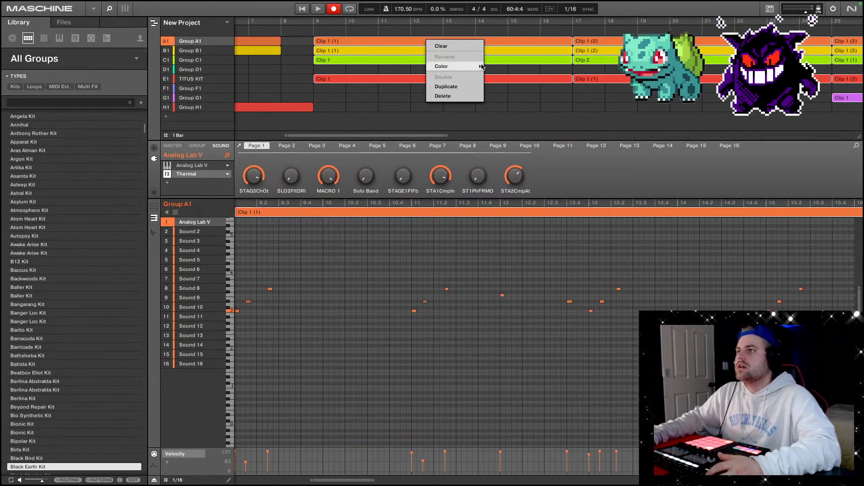
pyautogui.click(468, 87)
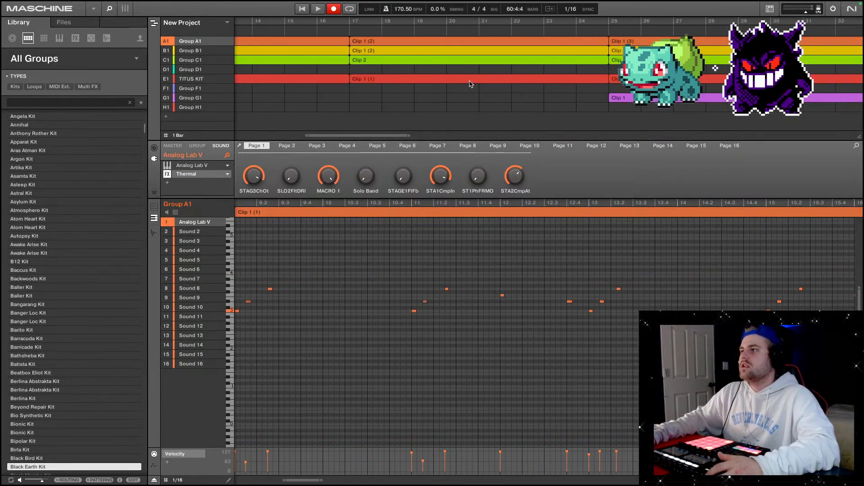
pyautogui.hscroll(20, 536, 90)
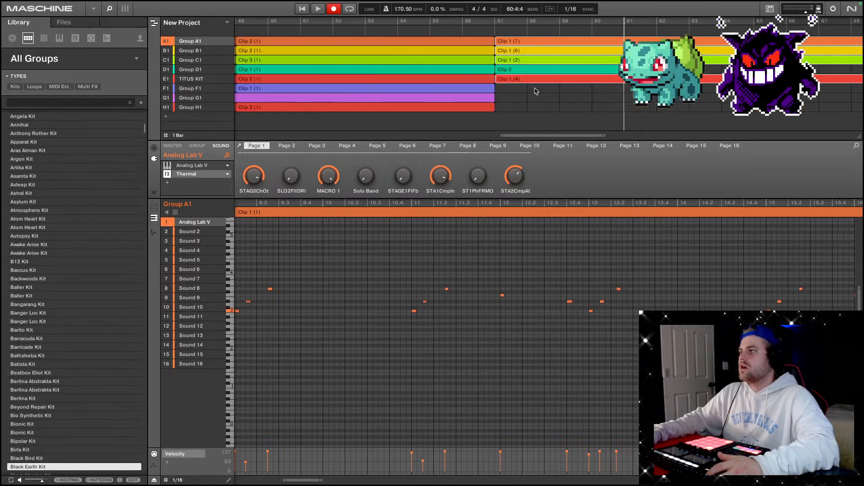
pyautogui.hscroll(20, 536, 90)
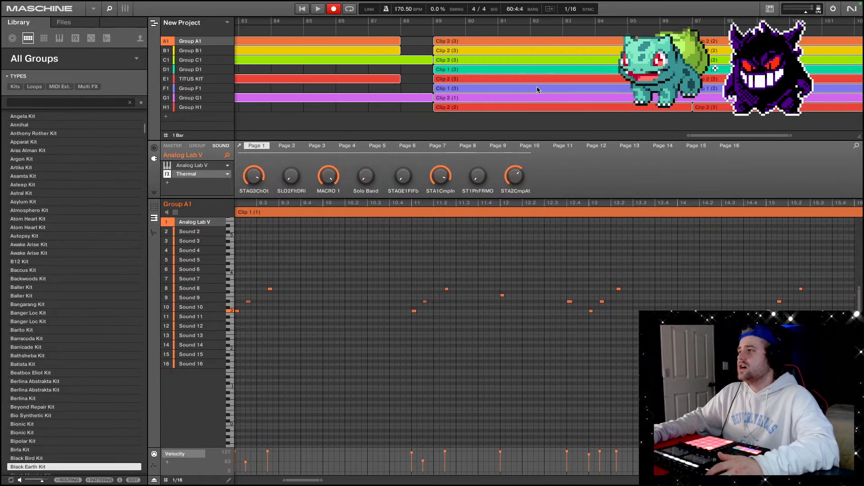
pyautogui.click(536, 89)
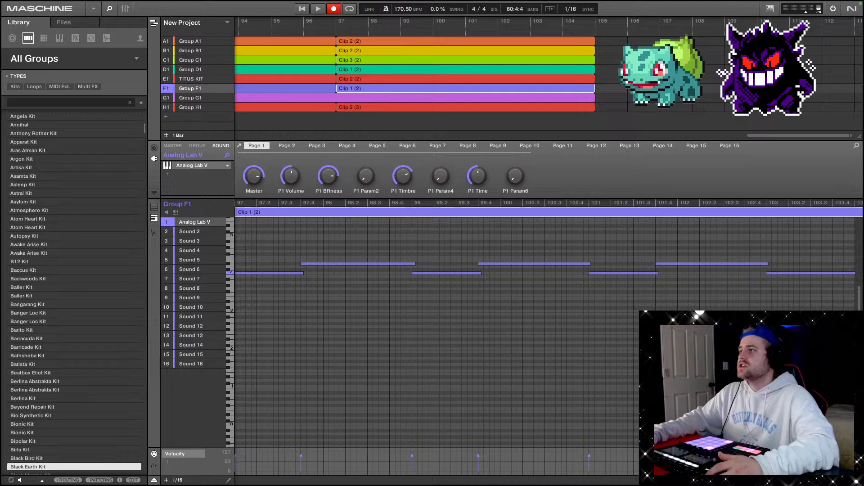
# Insert Group A1's existing pattern as a closing clip at bar 105 and shorten it to one bar.
pyautogui.rightClick(609, 41)
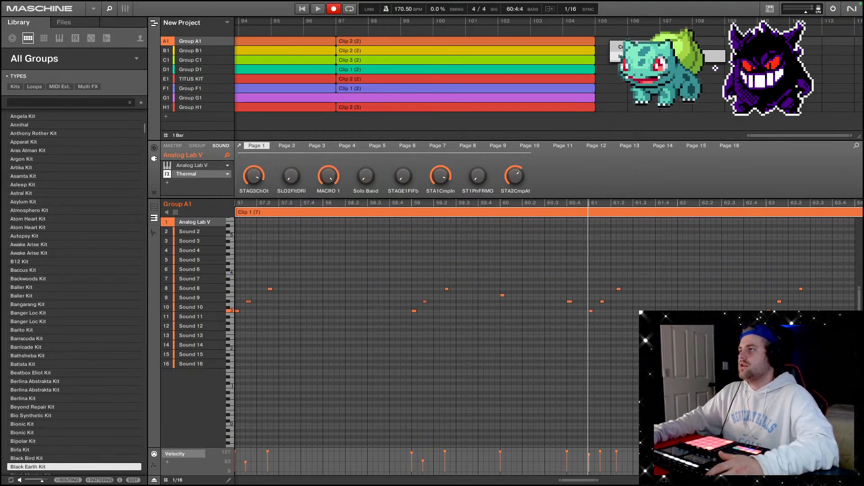
pyautogui.click(630, 47)
pyautogui.hscroll(2, 630, 47)
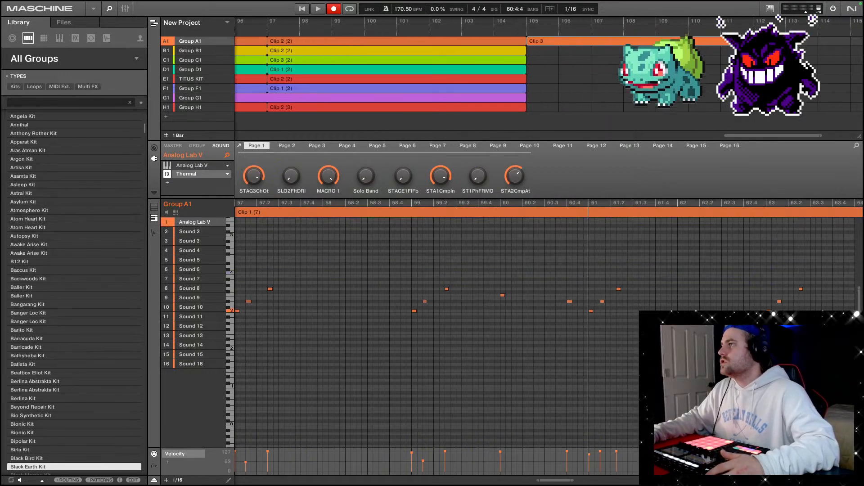
pyautogui.moveTo(785, 41); pyautogui.dragTo(559, 41)
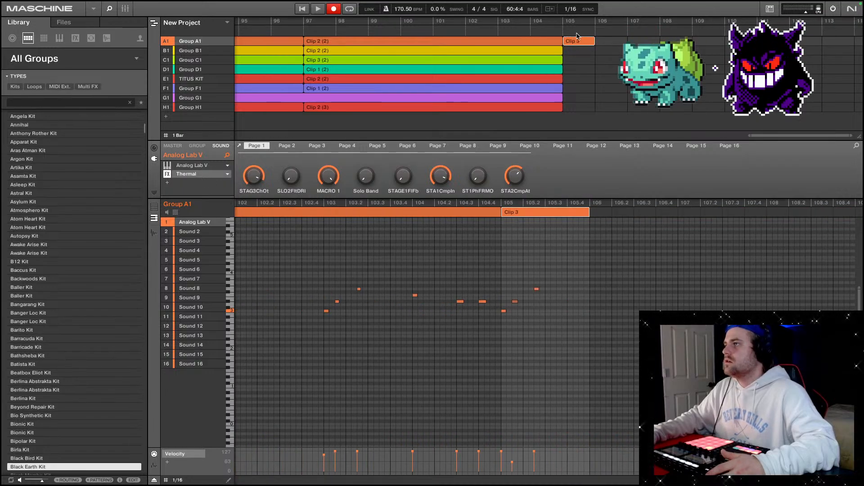
pyautogui.click(318, 9)
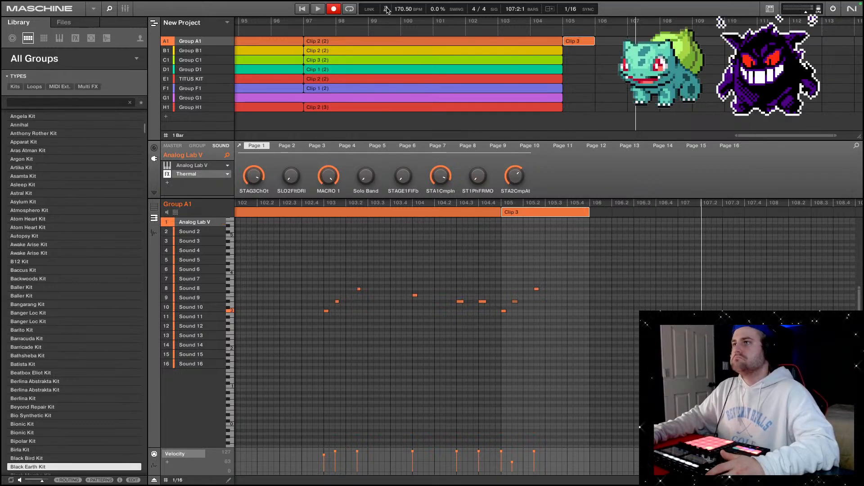
# Return the playhead to bar 1 and look over the arrangement from the beginning.
pyautogui.hscroll(-5, 607, 112)
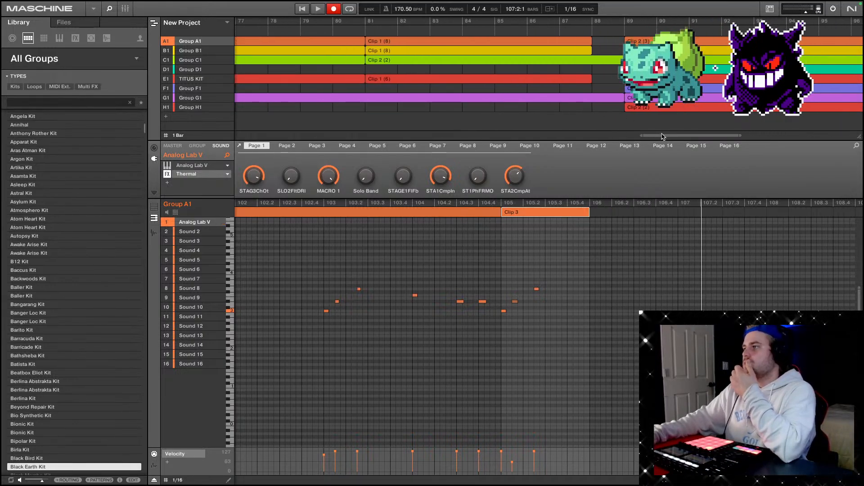
pyautogui.moveTo(662, 136); pyautogui.dragTo(258, 137)
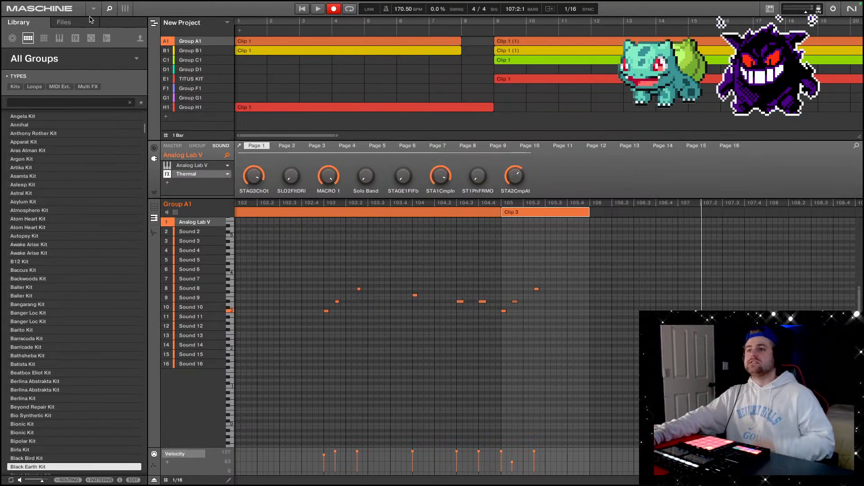
pyautogui.click(240, 23)
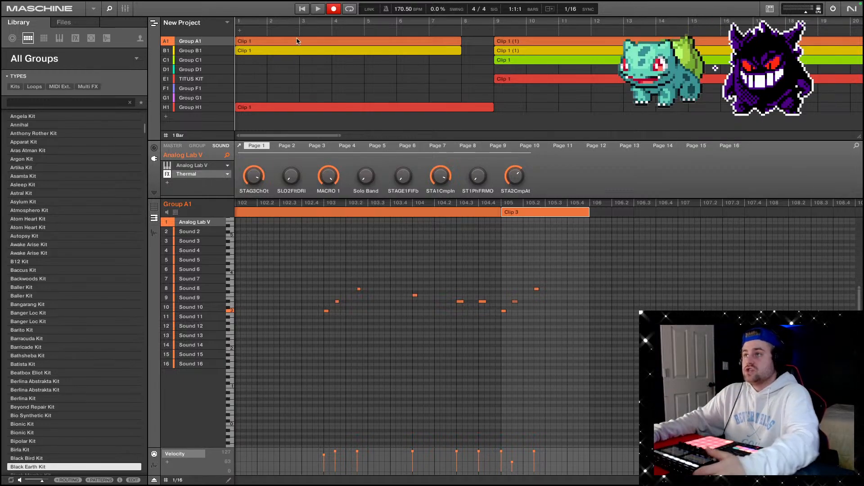
pyautogui.hscroll(5, 491, 101)
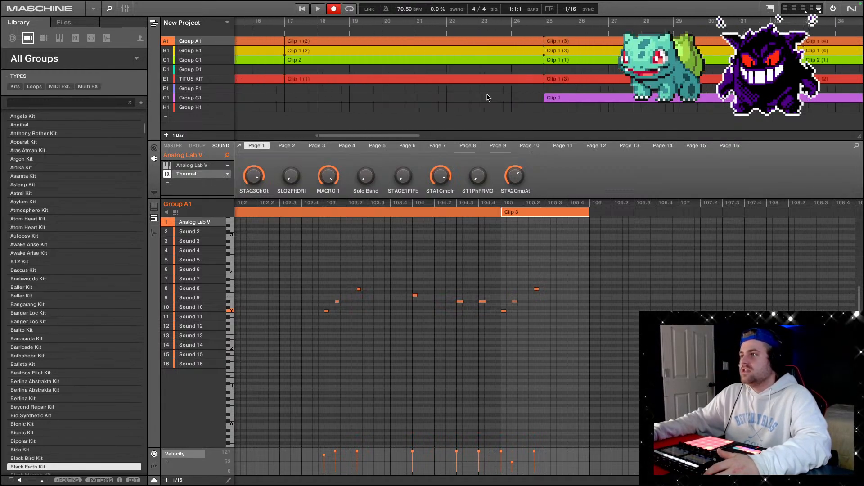
# Play the arrangement from bar 1 and listen through the intro into the section after bar 17.
pyautogui.hscroll(-5, 488, 97)
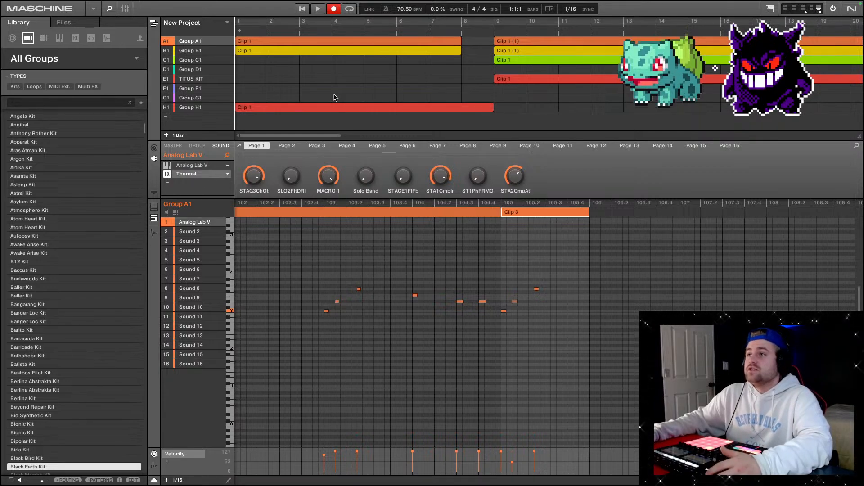
pyautogui.click(320, 9)
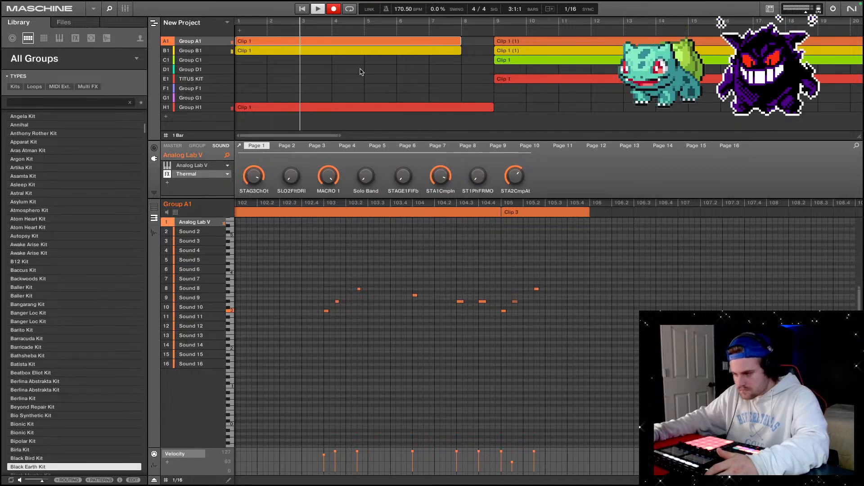
pyautogui.hscroll(5, 370, 74)
pyautogui.hscroll(-7, 376, 78)
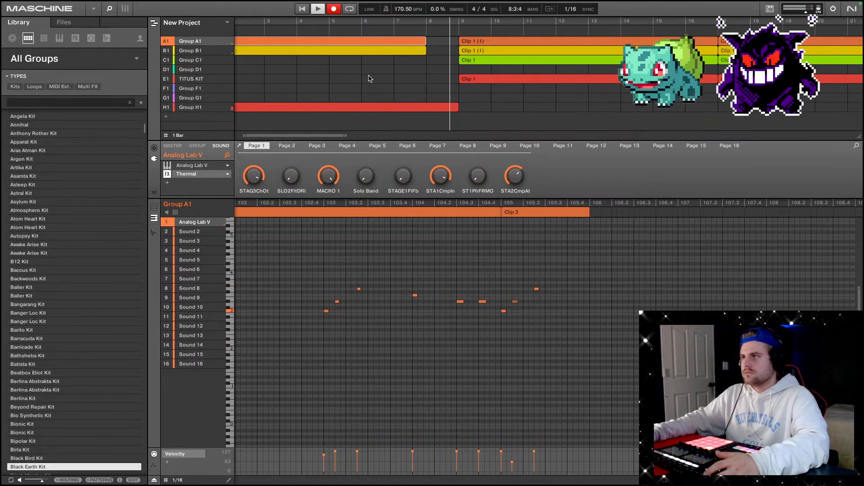
pyautogui.hscroll(7, 379, 80)
pyautogui.hscroll(-4, 381, 81)
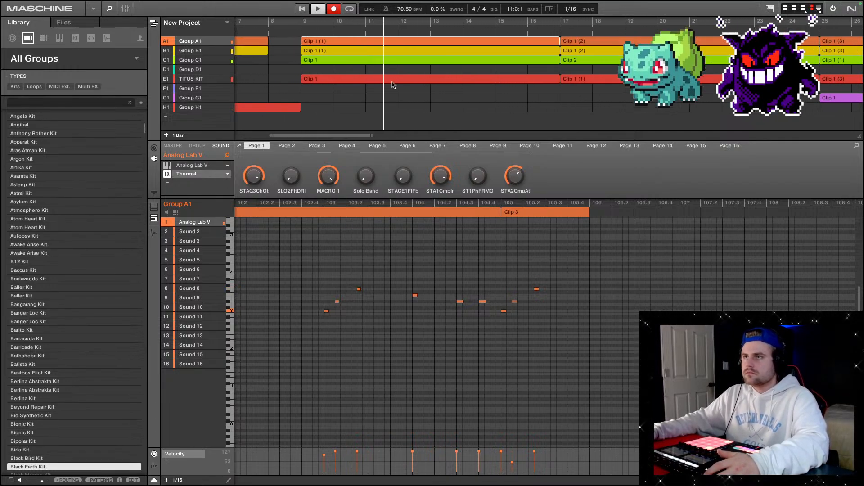
pyautogui.hscroll(1, 378, 81)
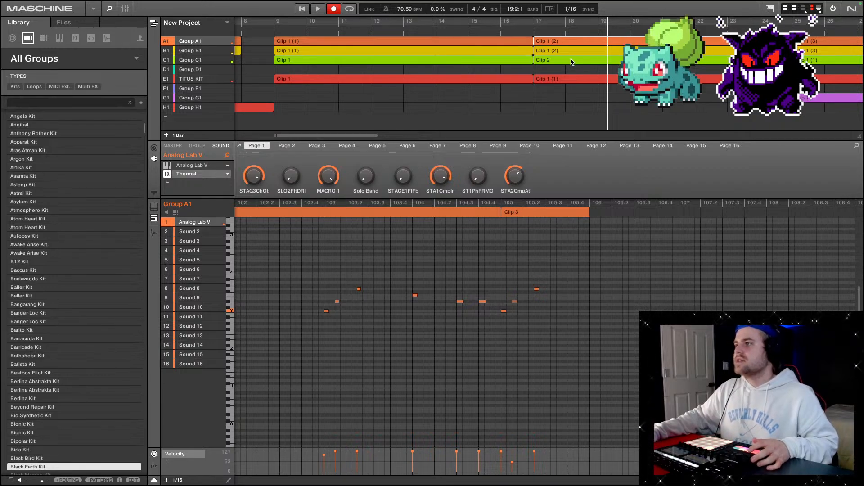
# Delete Group C1's two clips between bars 9 and 25.
pyautogui.click(546, 61)
pyautogui.rightClick(558, 62)
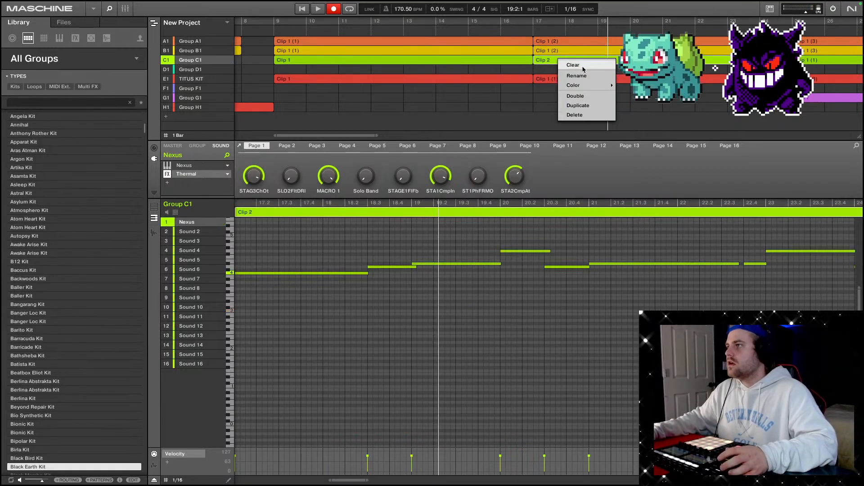
pyautogui.click(575, 115)
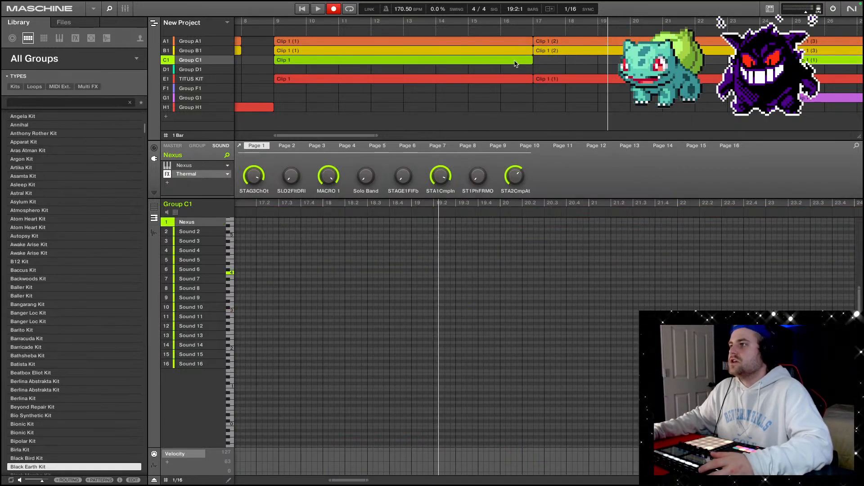
pyautogui.rightClick(516, 60)
pyautogui.click(553, 113)
# Delete Group D1's clip spanning bars 57 to 61.
pyautogui.hscroll(10, 554, 94)
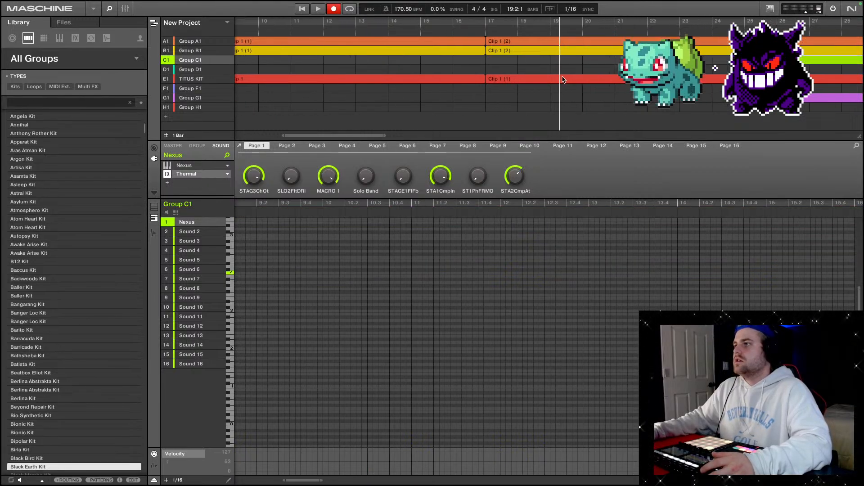
pyautogui.hscroll(10, 560, 80)
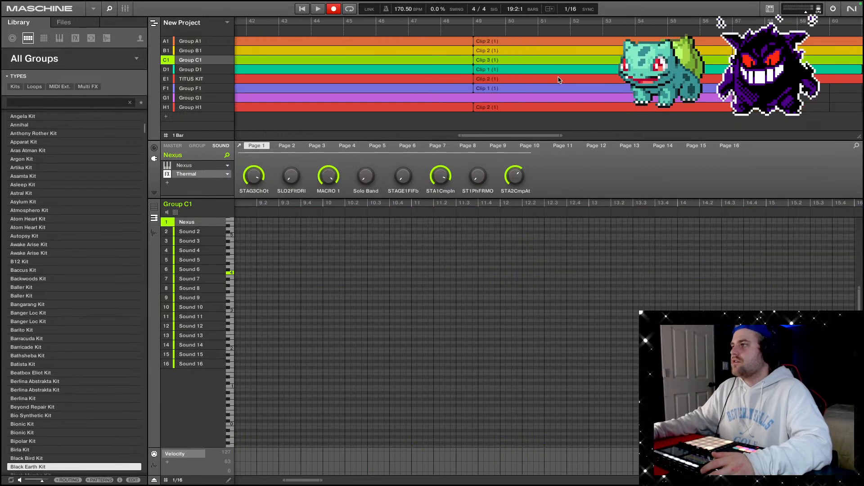
pyautogui.hscroll(-3, 558, 81)
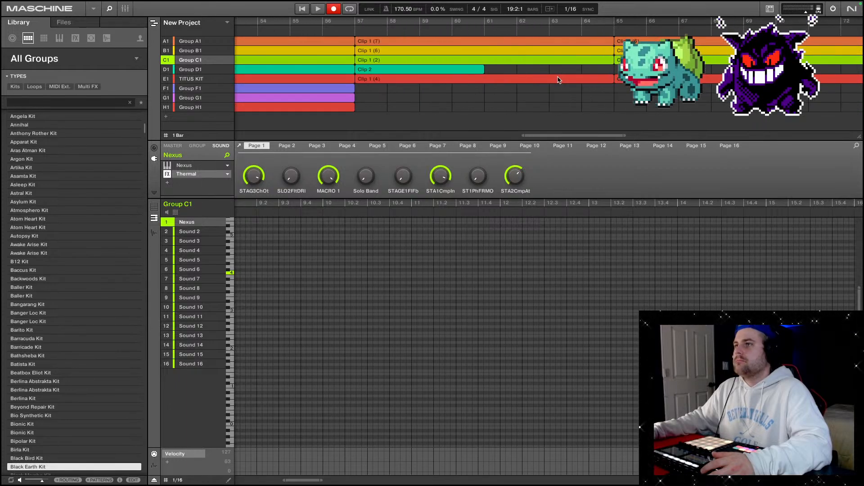
pyautogui.hscroll(3, 558, 81)
pyautogui.hscroll(-3, 558, 80)
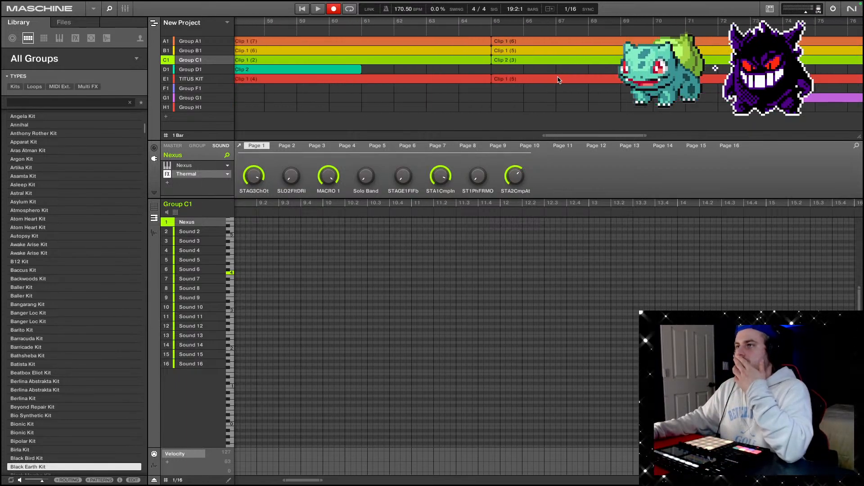
pyautogui.hscroll(1, 569, 80)
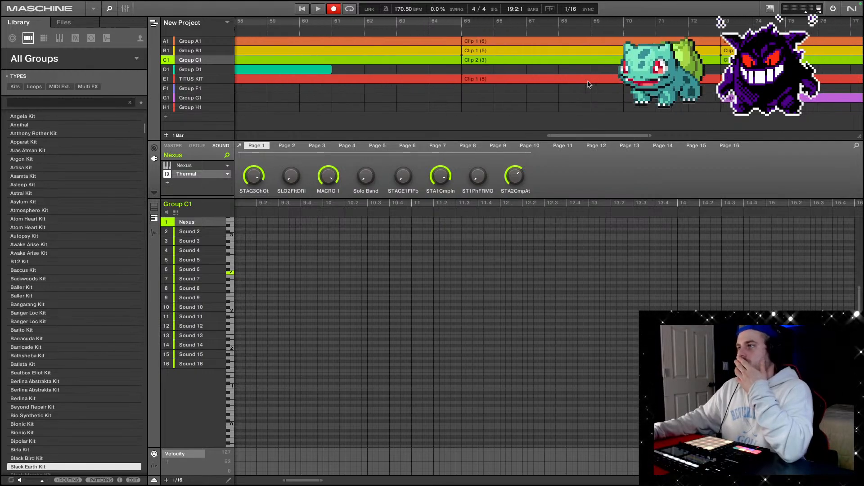
pyautogui.hscroll(-1, 518, 82)
pyautogui.click(431, 71)
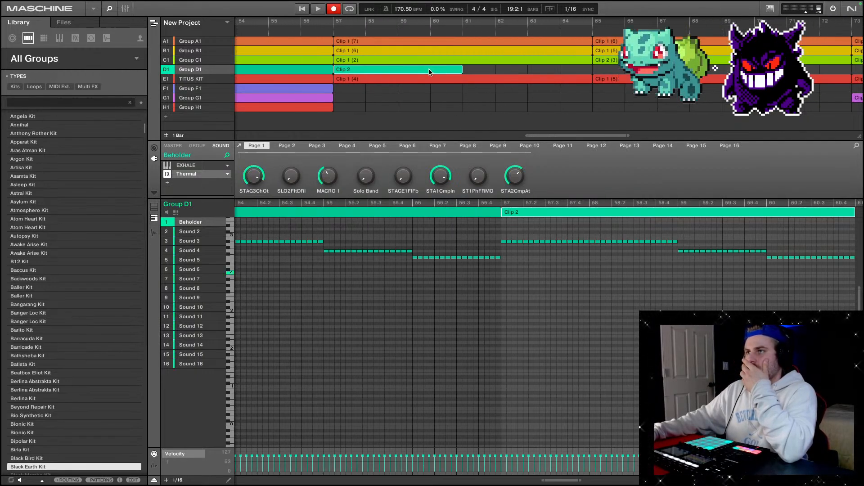
pyautogui.rightClick(430, 71)
pyautogui.click(467, 124)
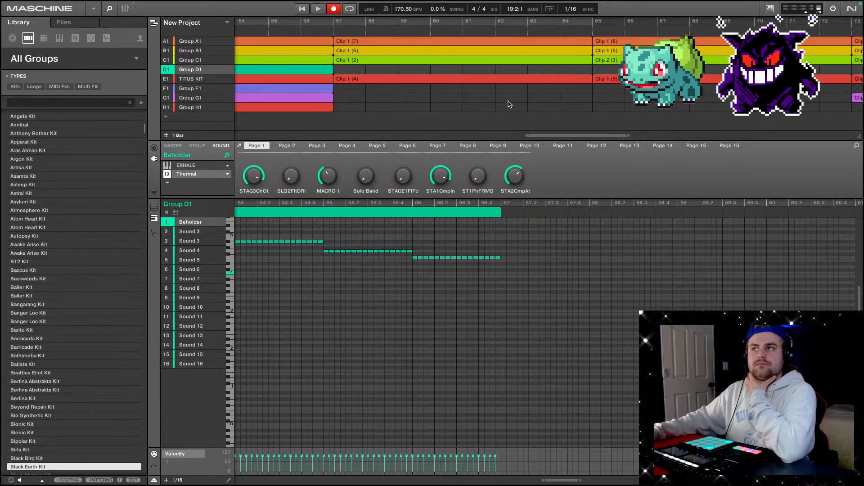
# Delete Group C1's two clips between bars 57 and 73.
pyautogui.hscroll(8, 515, 94)
pyautogui.hscroll(2, 515, 93)
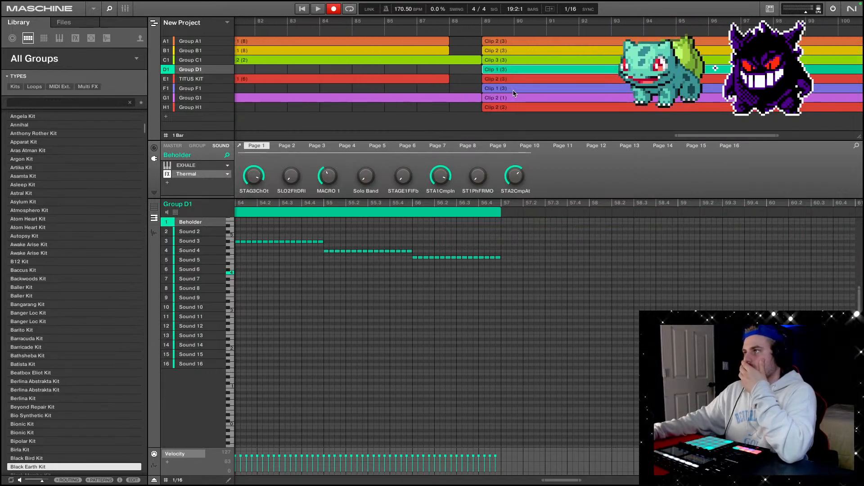
pyautogui.hscroll(-5, 507, 90)
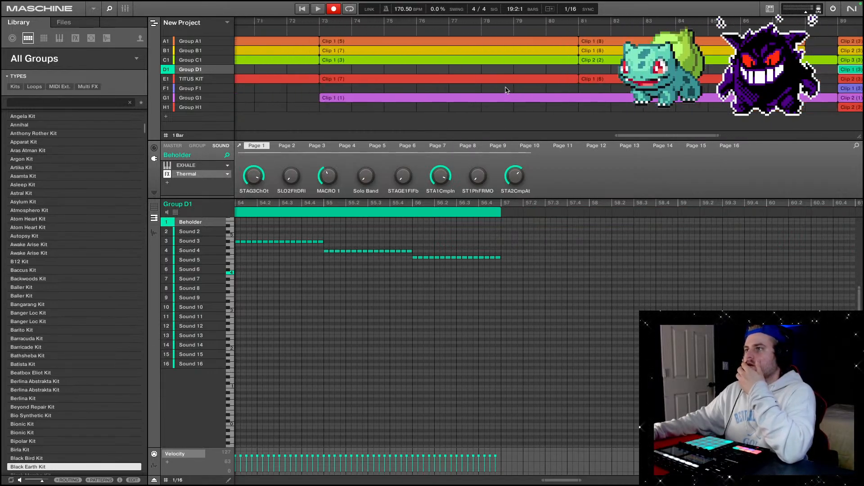
pyautogui.hscroll(-2, 390, 72)
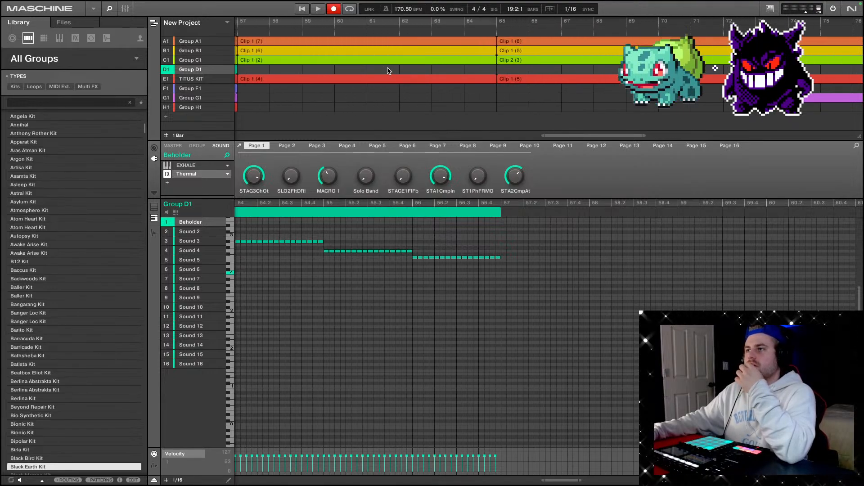
pyautogui.rightClick(384, 64)
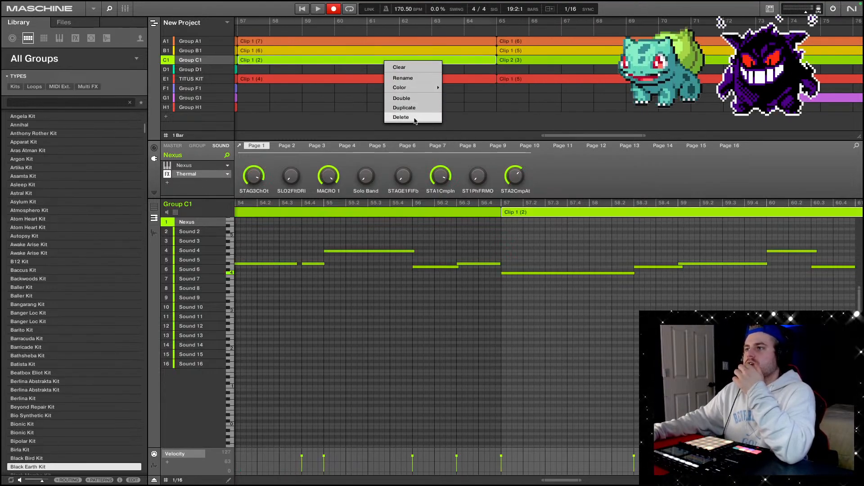
pyautogui.click(411, 115)
pyautogui.rightClick(540, 60)
pyautogui.click(564, 109)
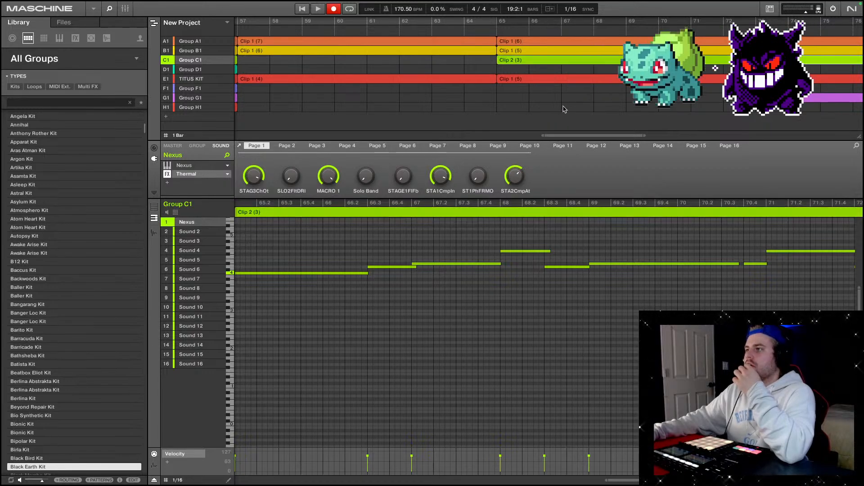
pyautogui.rightClick(543, 63)
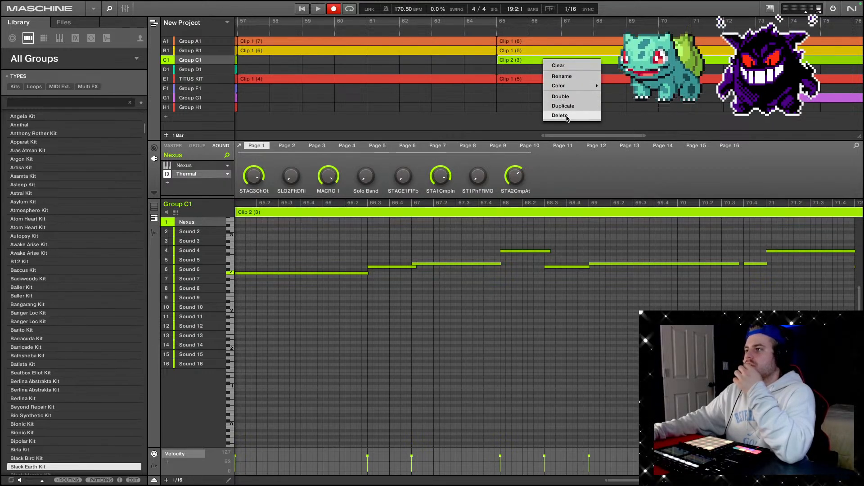
pyautogui.click(563, 113)
# Check the clips up to bar 104 and play the arrangement through again from bar 1.
pyautogui.hscroll(6, 594, 79)
pyautogui.hscroll(10, 607, 83)
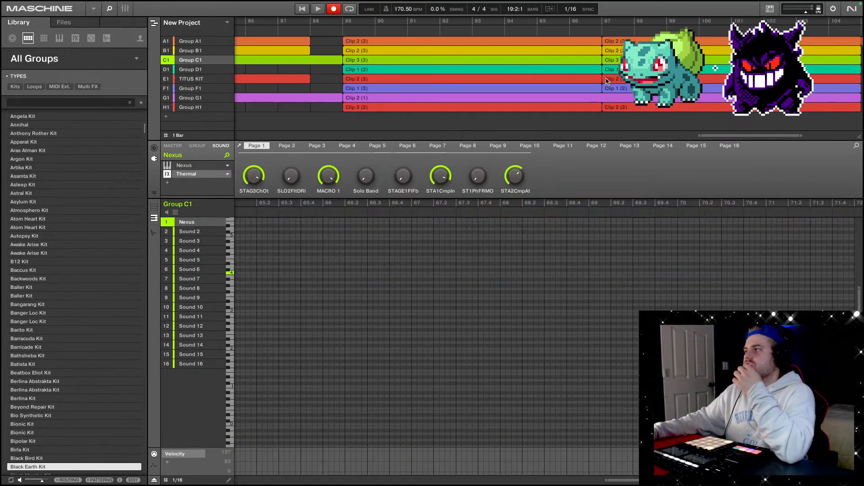
pyautogui.hscroll(-9, 597, 80)
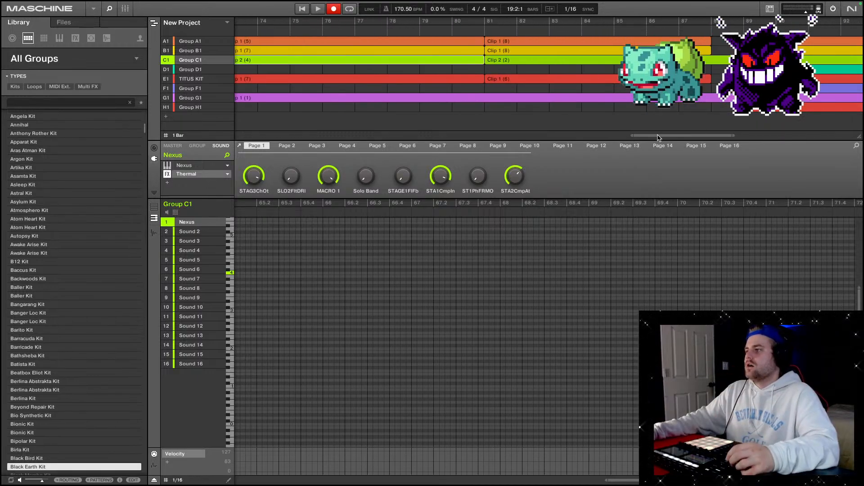
pyautogui.moveTo(658, 137); pyautogui.dragTo(265, 137)
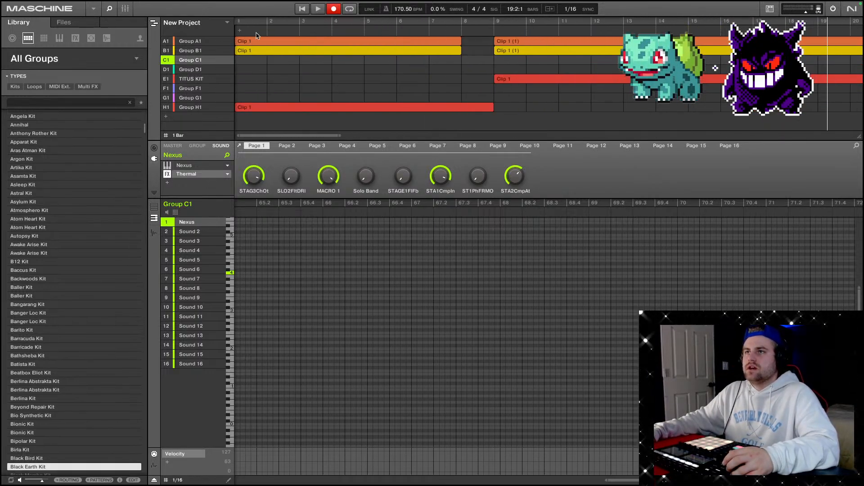
pyautogui.click(319, 10)
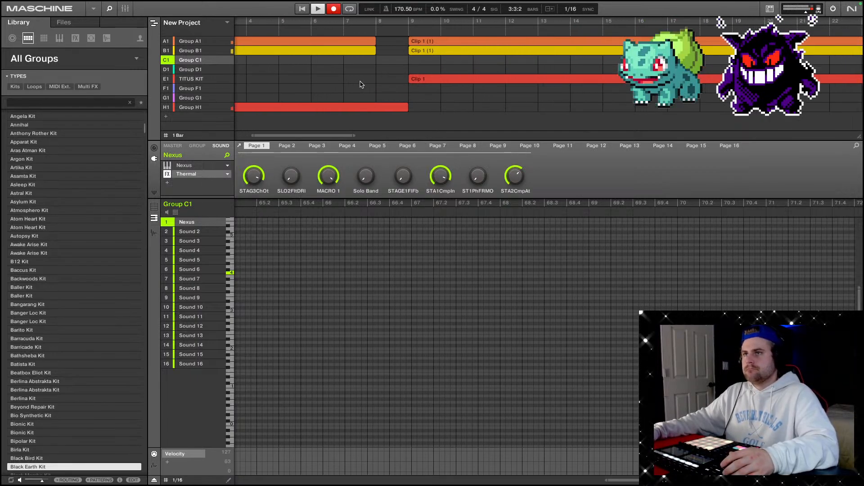
pyautogui.click(330, 108)
pyautogui.click(343, 83)
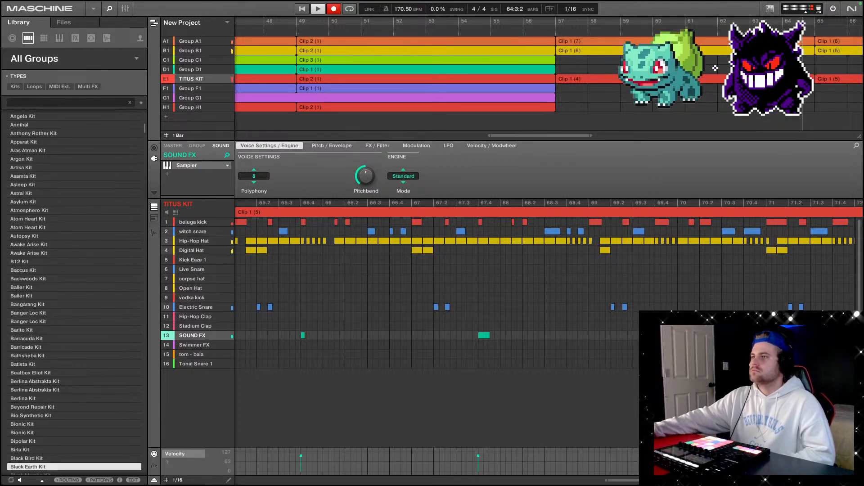
# Follow playback through the second half and shorten Group C1's clip starting at bar 81 to end at bar 88.
pyautogui.moveTo(539, 134); pyautogui.dragTo(613, 129)
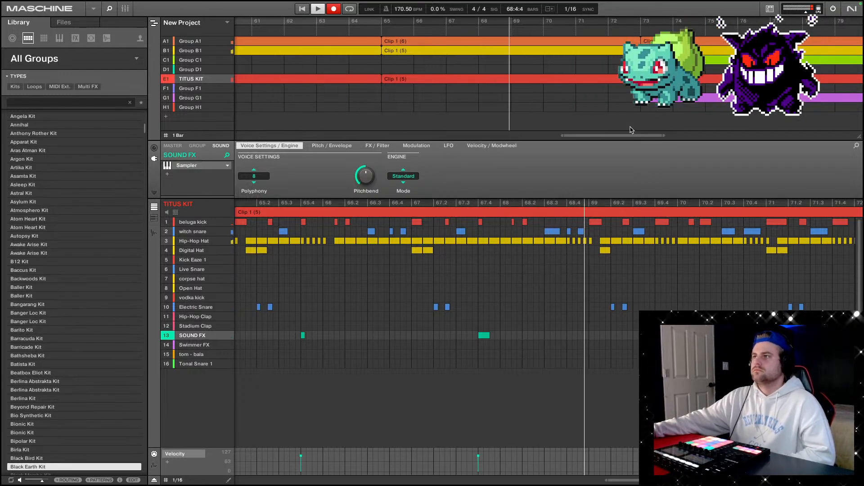
pyautogui.hscroll(3, 632, 130)
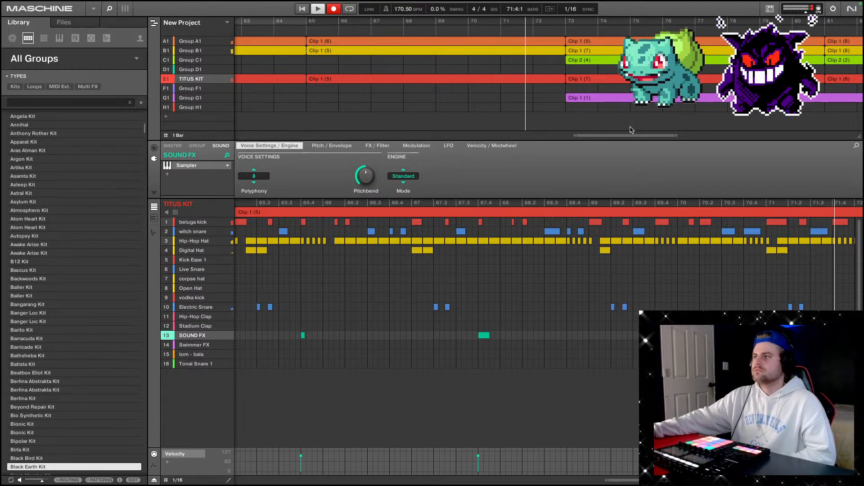
pyautogui.hscroll(9, 644, 128)
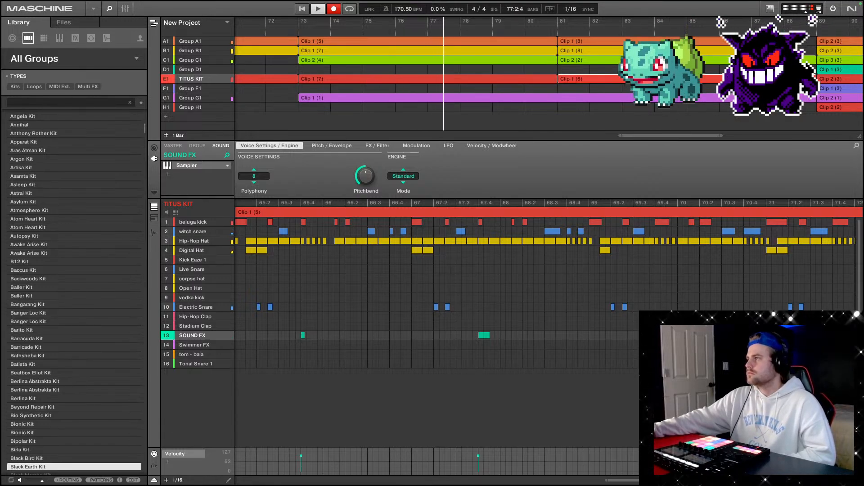
pyautogui.click(815, 59)
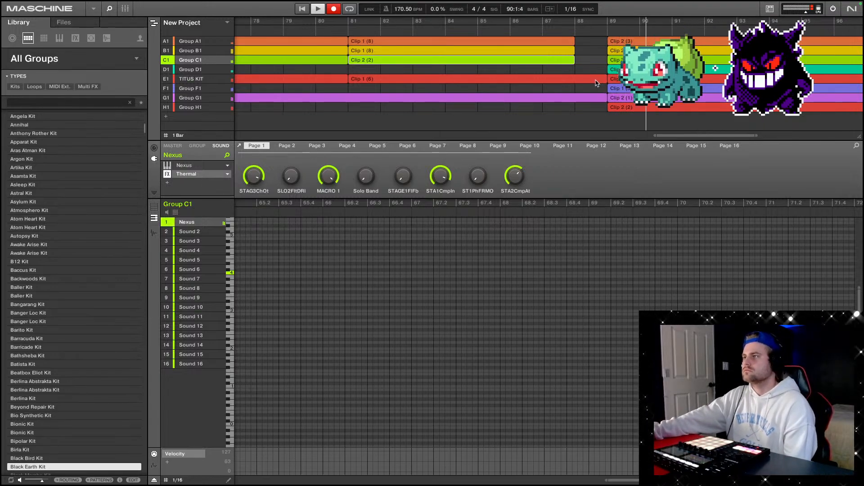
pyautogui.click(578, 80)
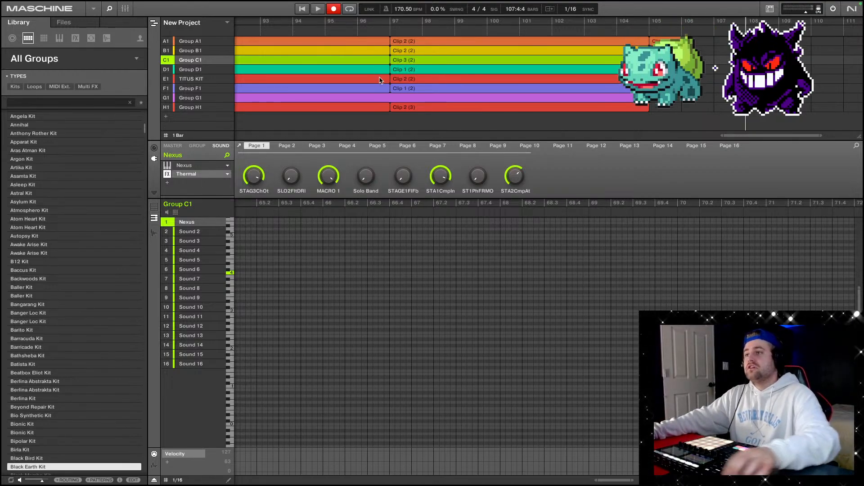
# Look back over the arrangement from the outro to the opening bars.
pyautogui.hscroll(-15, 384, 81)
pyautogui.hscroll(-16, 384, 83)
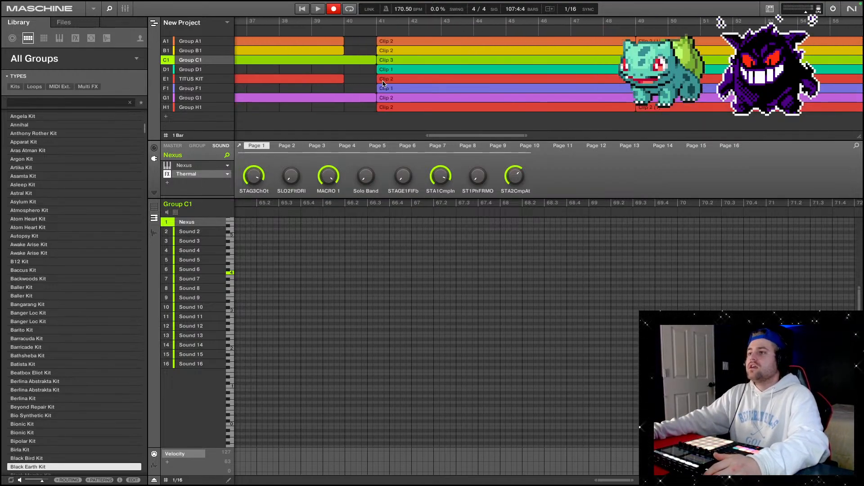
pyautogui.hscroll(-5, 386, 83)
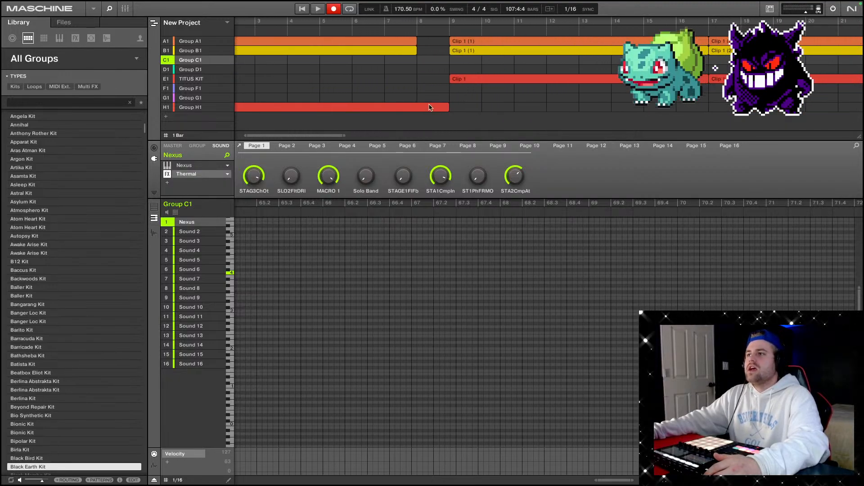